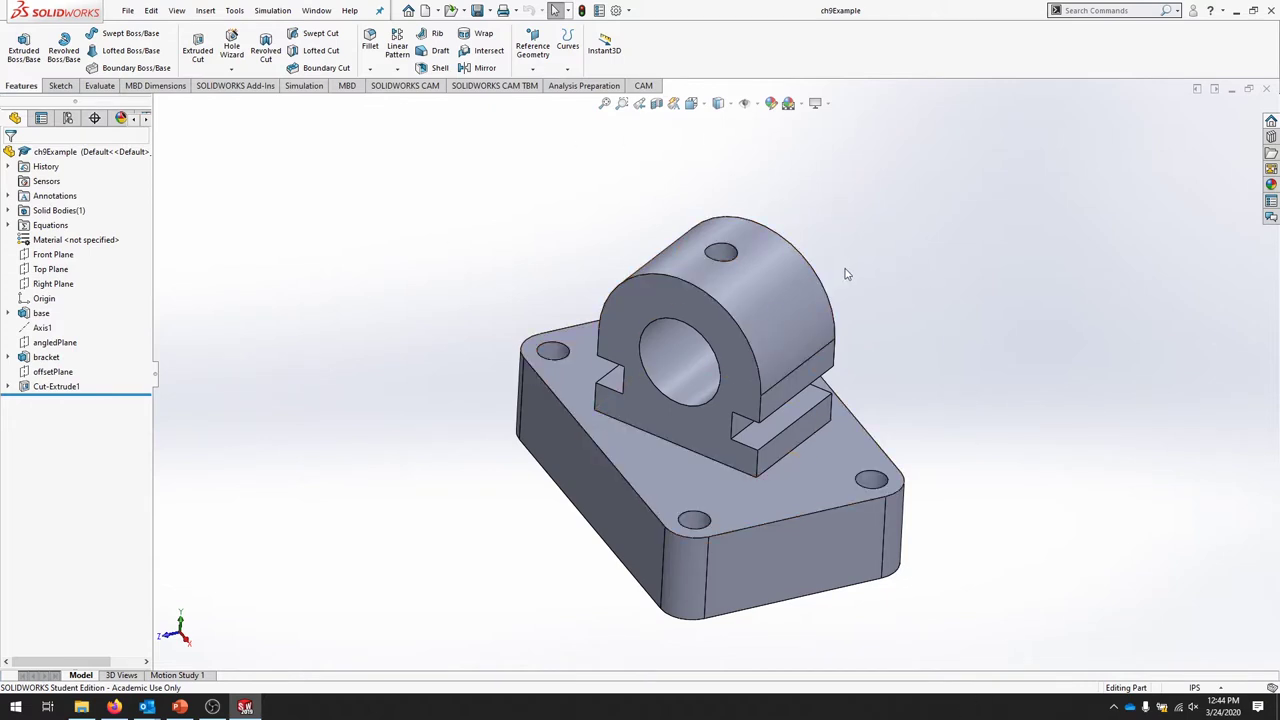
# Step: Orbit the ch9Example bracket so it is viewed more from above
pyautogui.moveTo(848, 279); pyautogui.dragTo(835, 420, button='middle')
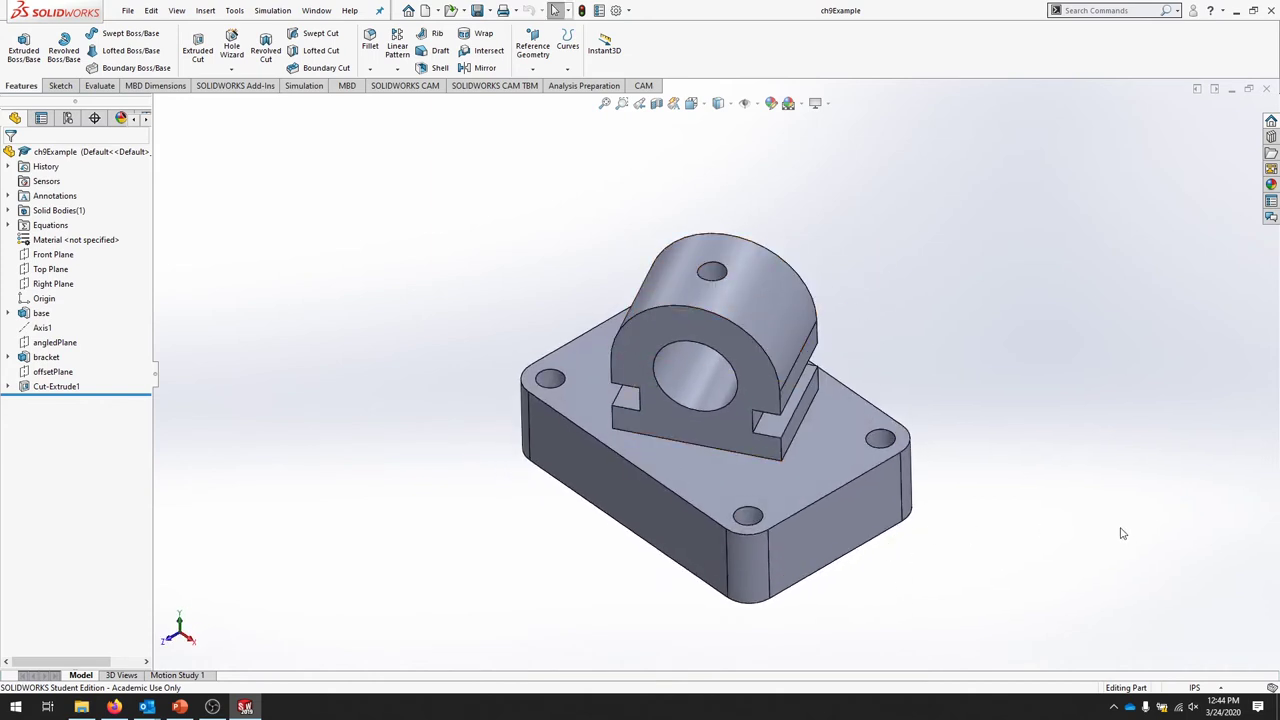
# Step: Make a drawing of the ch9Example part using the ANSI-B-INCH sheet template
pyautogui.click(129, 10)
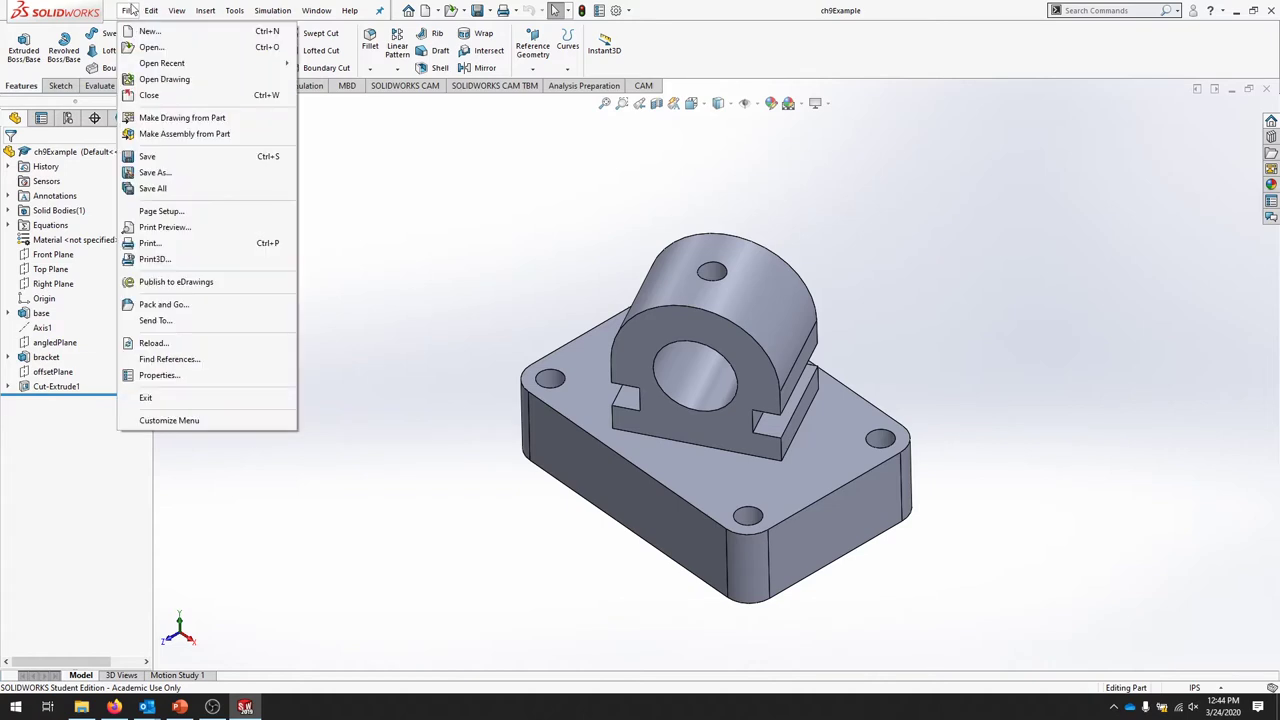
pyautogui.click(204, 123)
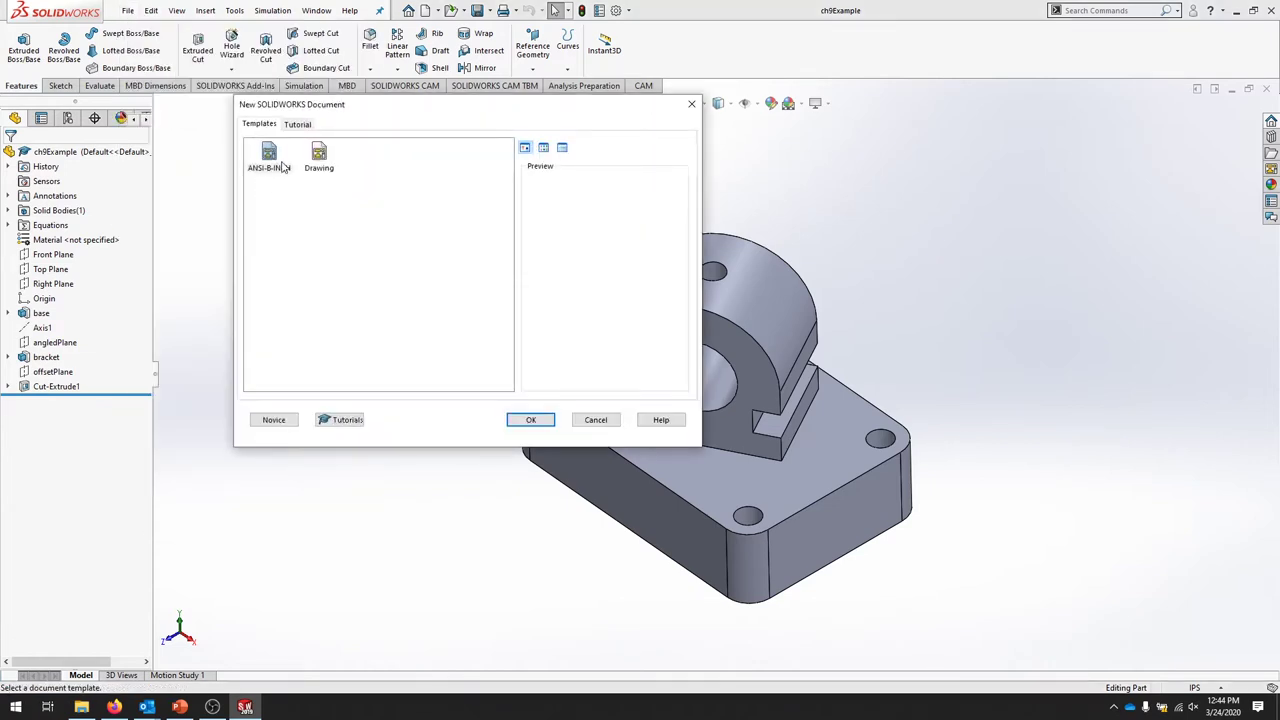
pyautogui.click(269, 157)
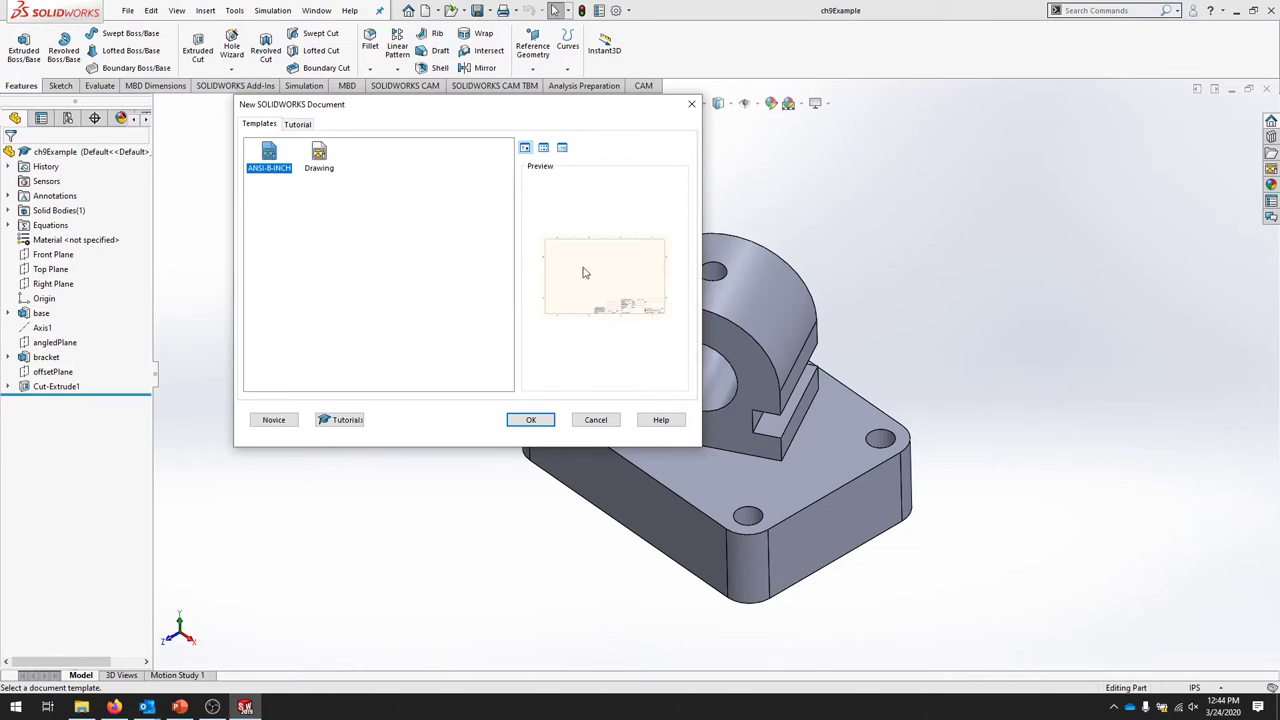
pyautogui.click(532, 420)
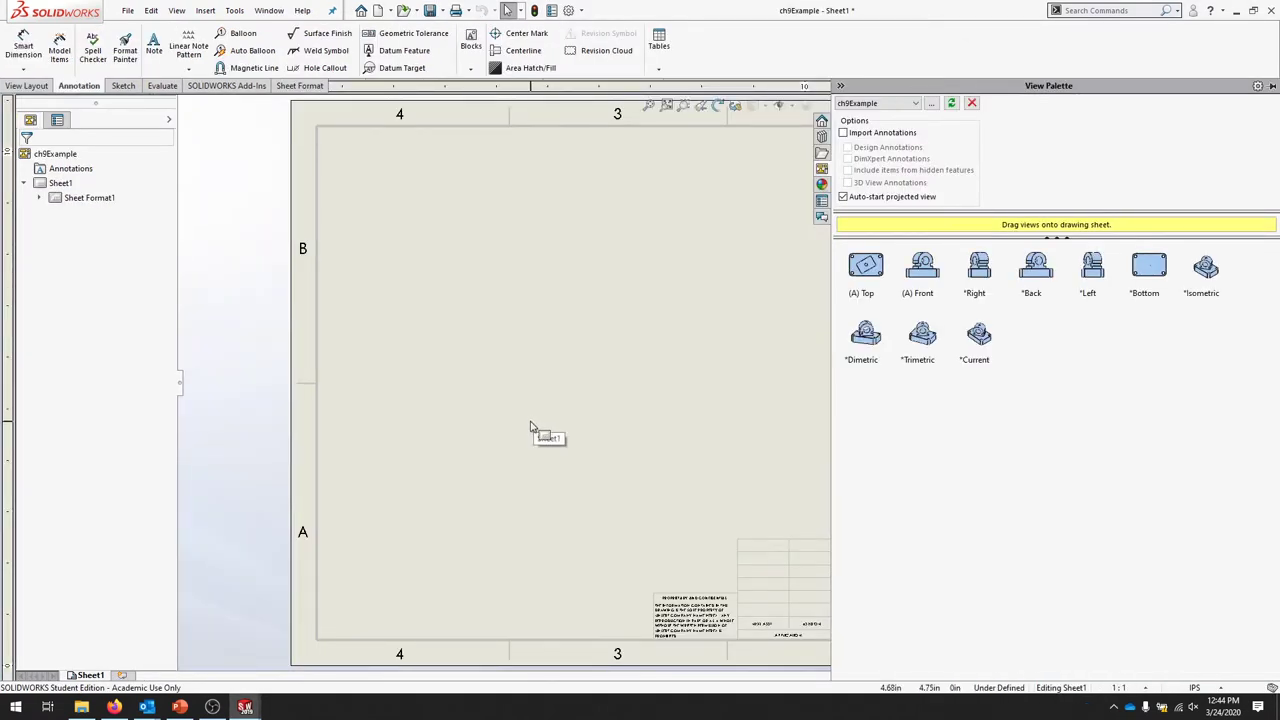
# Step: Place the (A) Top view in the sheet's upper left, skipping projected views
pyautogui.click(875, 262)
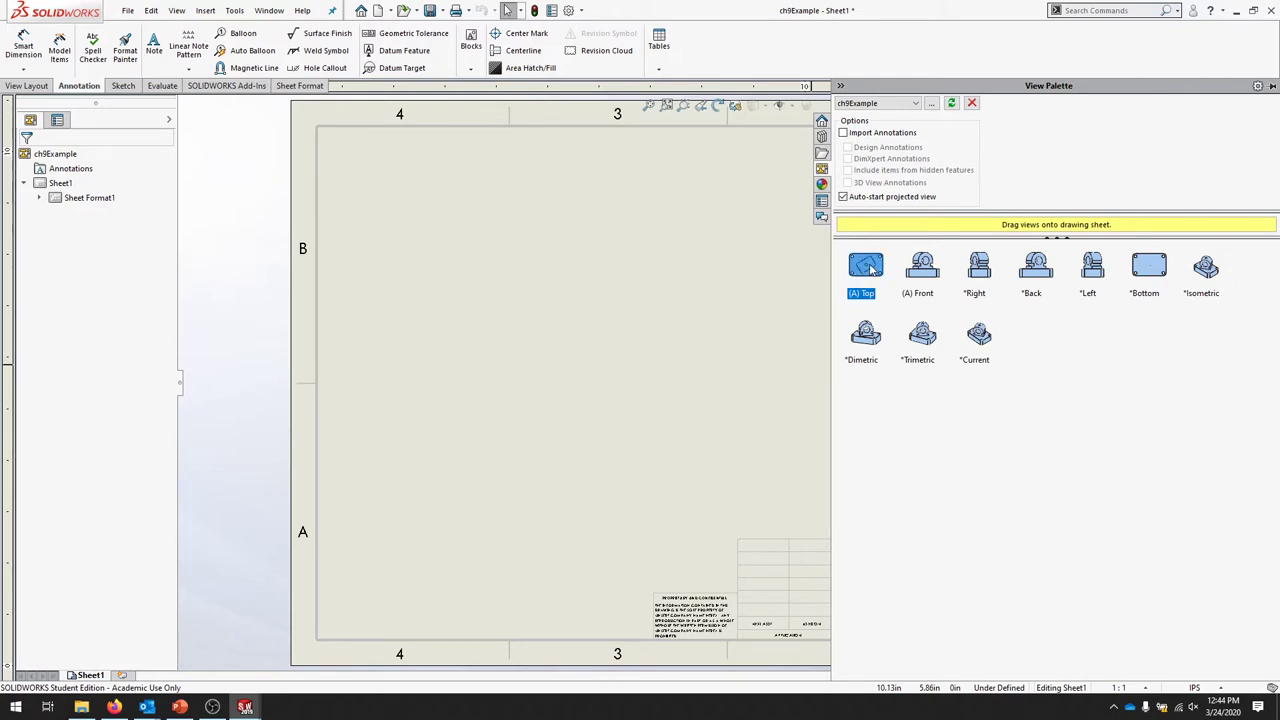
pyautogui.moveTo(870, 269)
pyautogui.mouseDown()
pyautogui.moveTo(850, 240)
pyautogui.moveTo(620, 172)
pyautogui.moveTo(464, 219)
pyautogui.mouseUp()
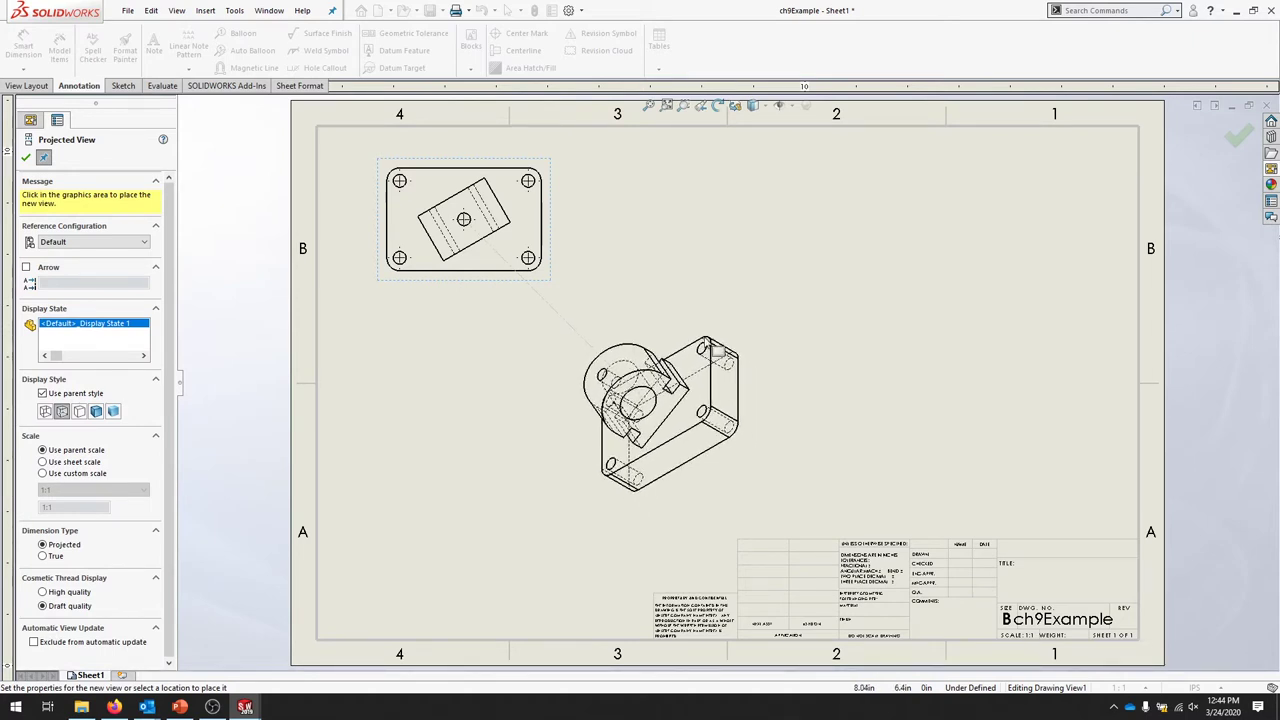
pyautogui.press('Escape')
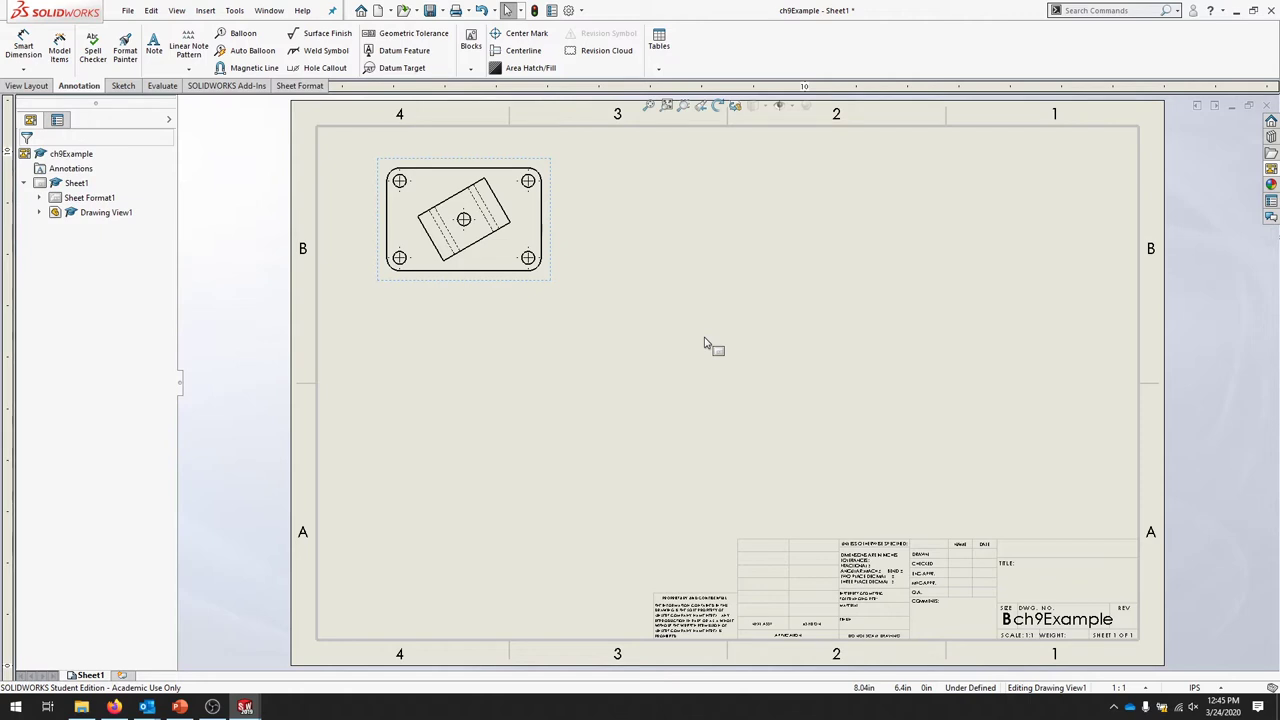
# Step: Add an auxiliary view from the angled edge below the top view, with Arrow unchecked
pyautogui.click(706, 343)
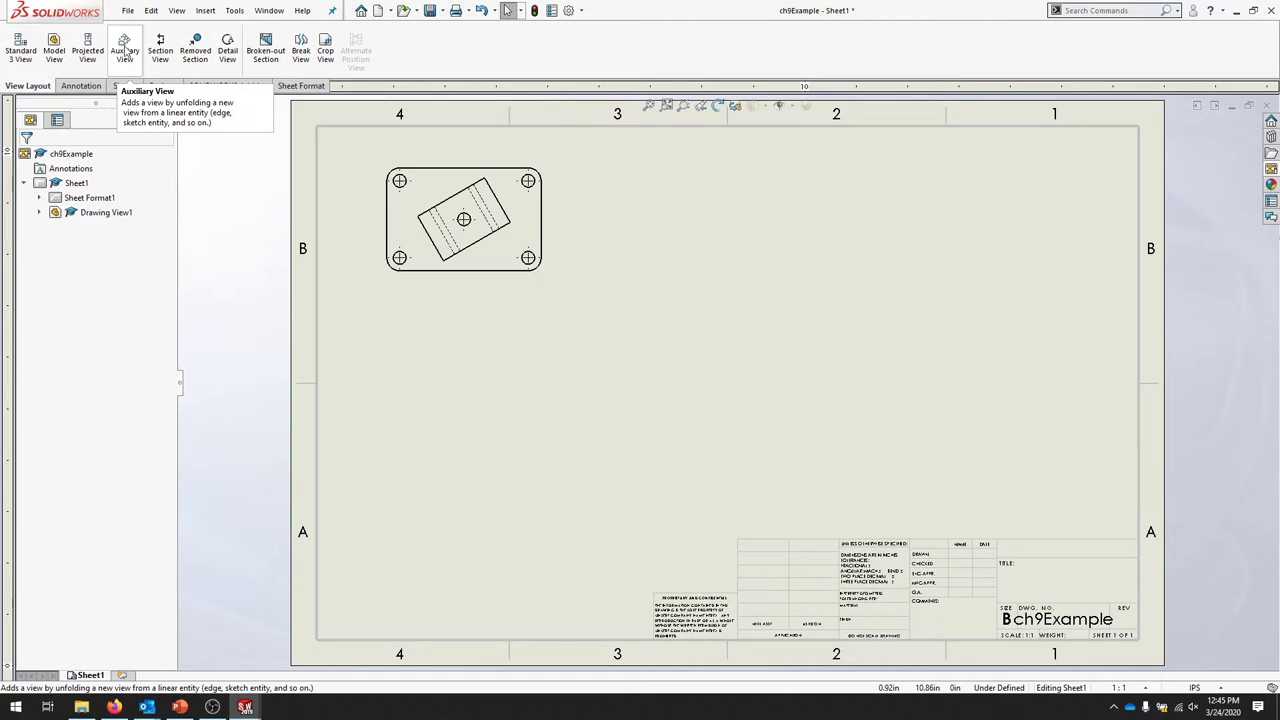
pyautogui.click(125, 50)
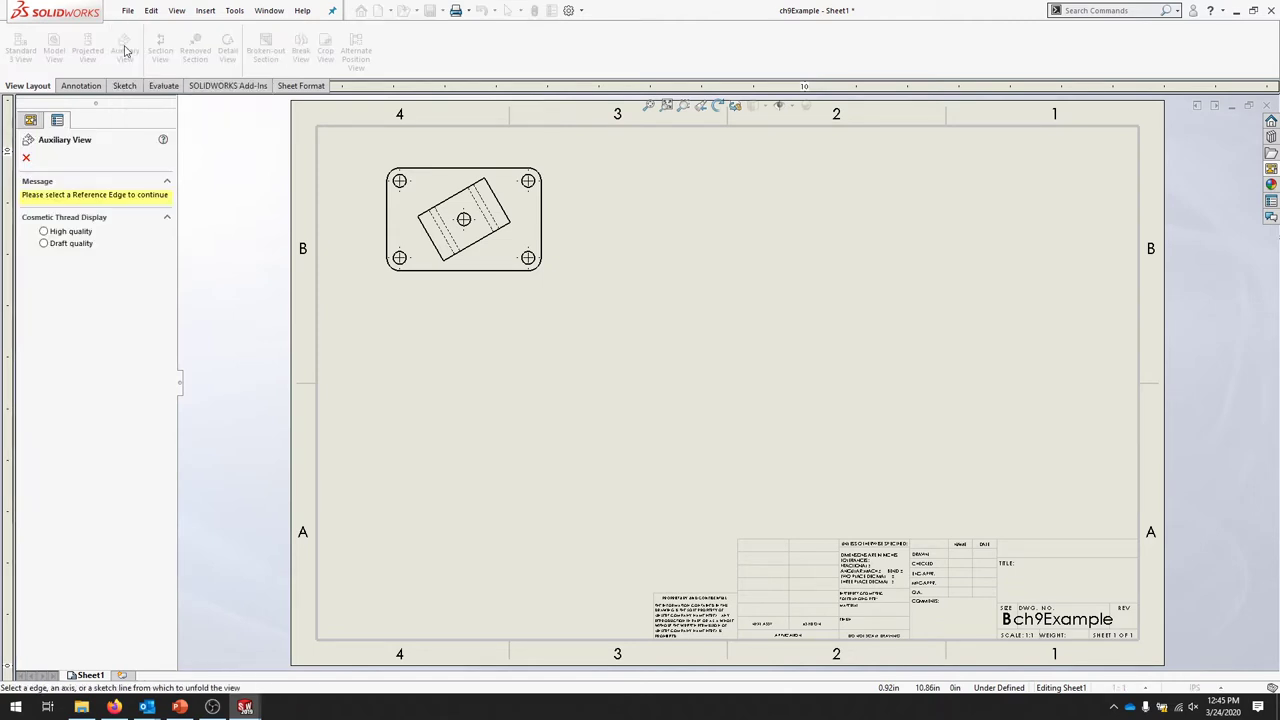
pyautogui.click(480, 246)
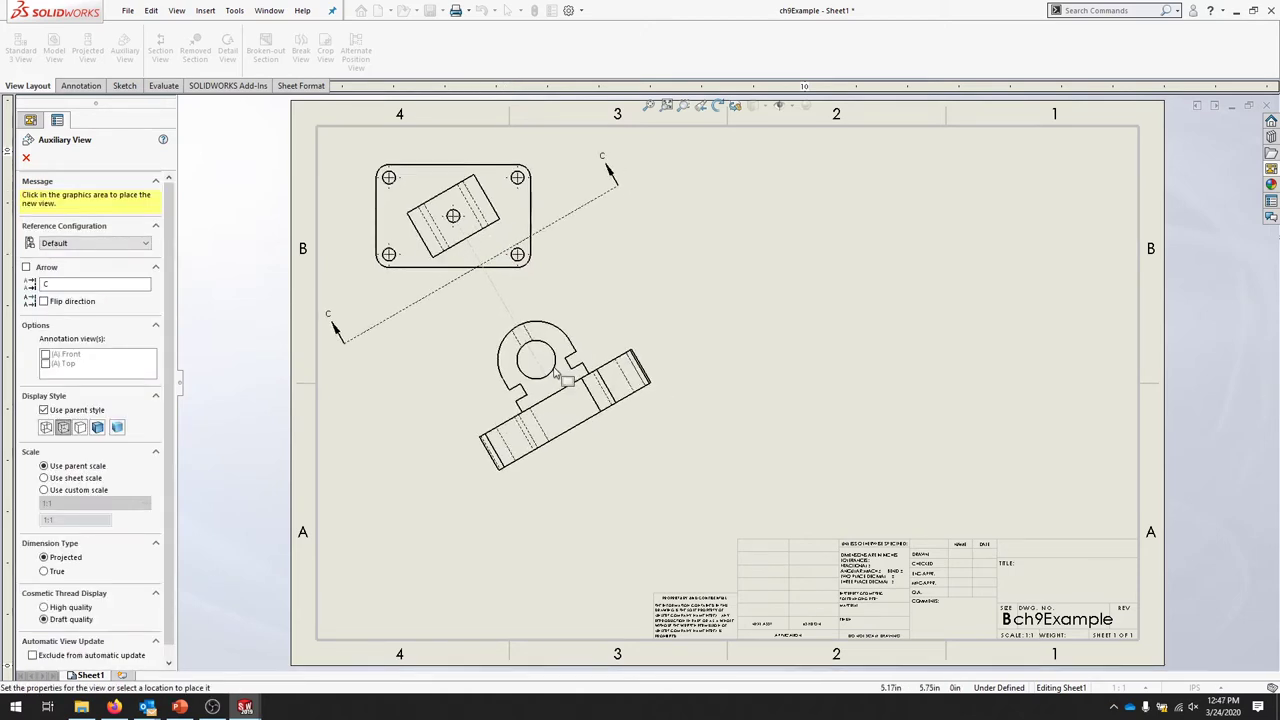
pyautogui.click(560, 377)
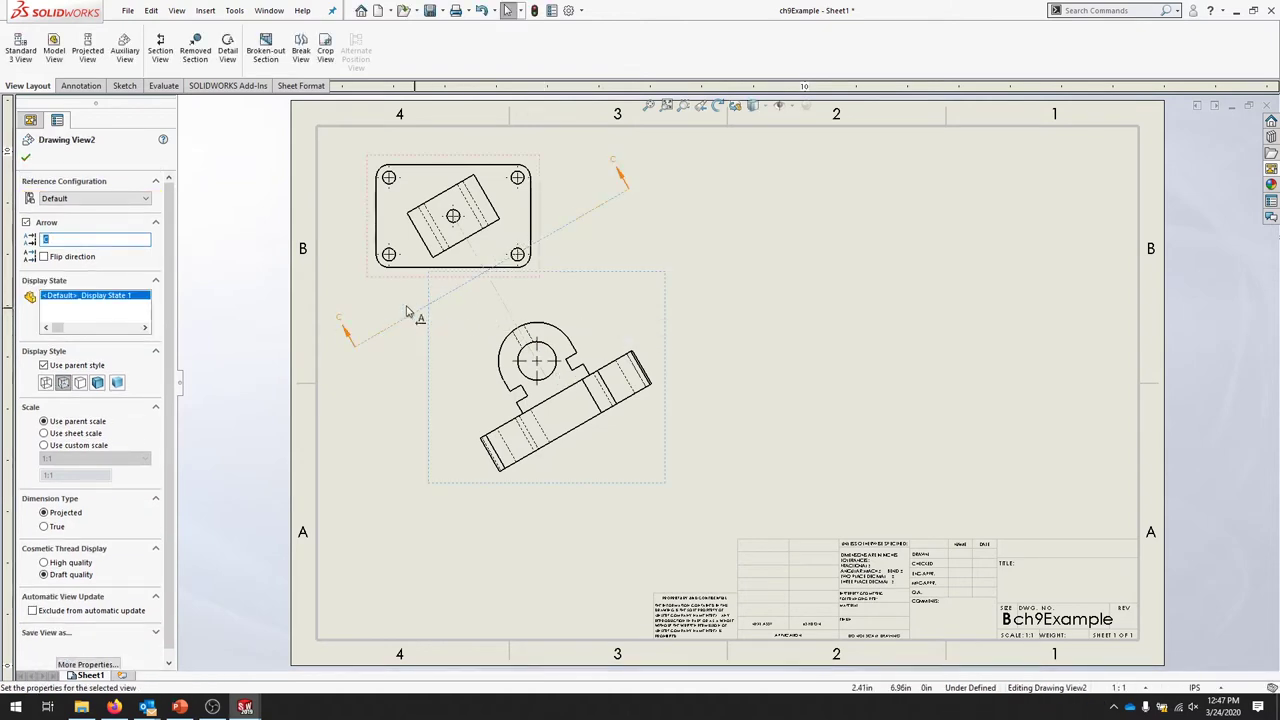
pyautogui.click(27, 223)
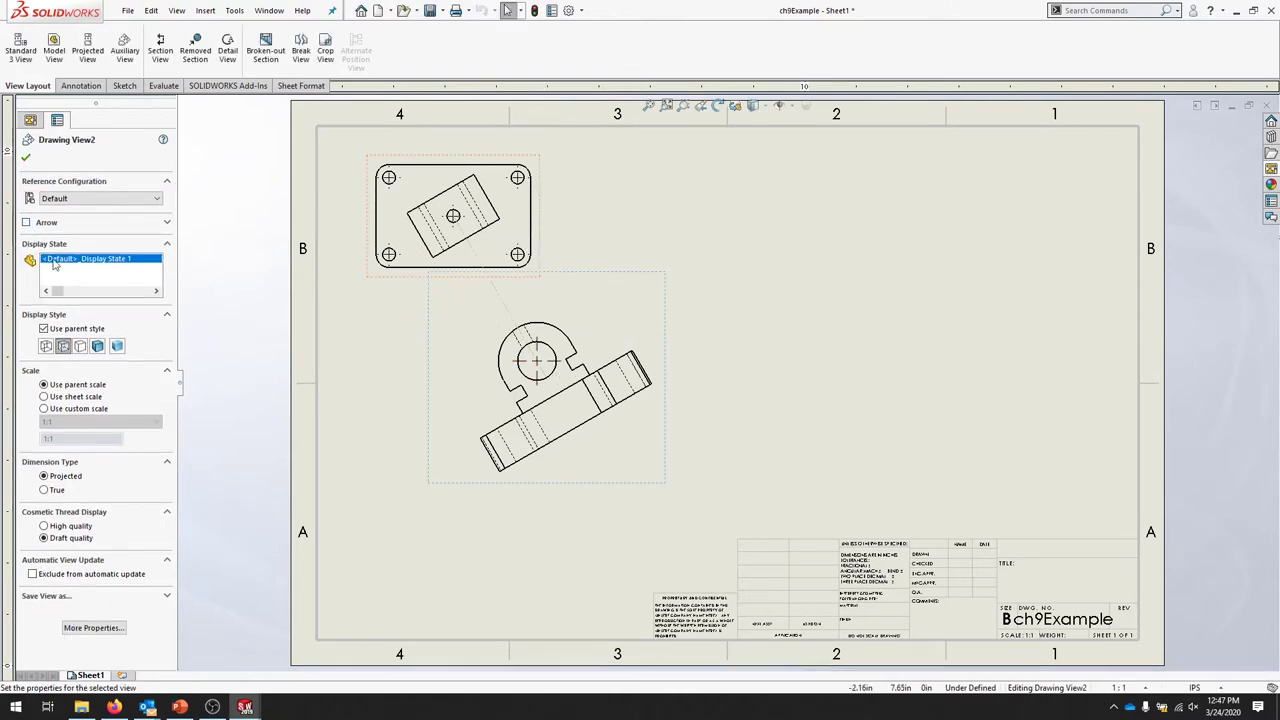
pyautogui.click(688, 386)
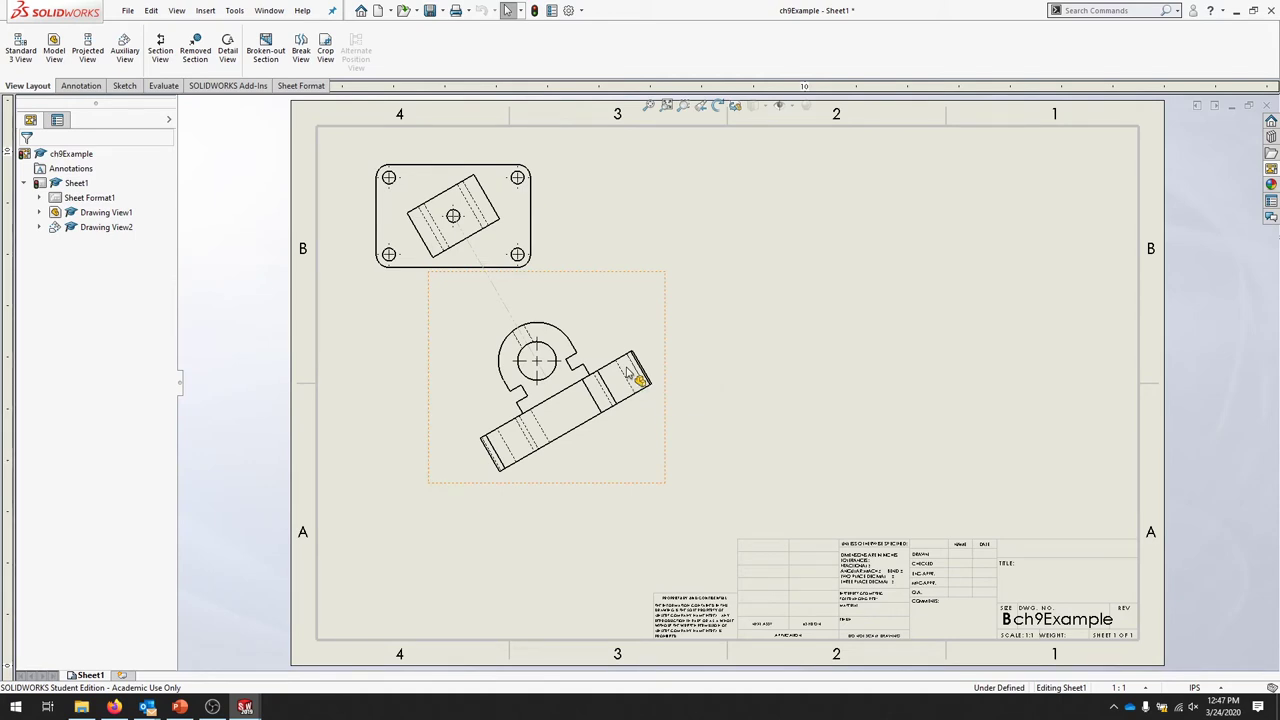
# Step: Insert an isometric ch9Example view with Hidden Lines Removed in the sheet's upper right
pyautogui.click(55, 58)
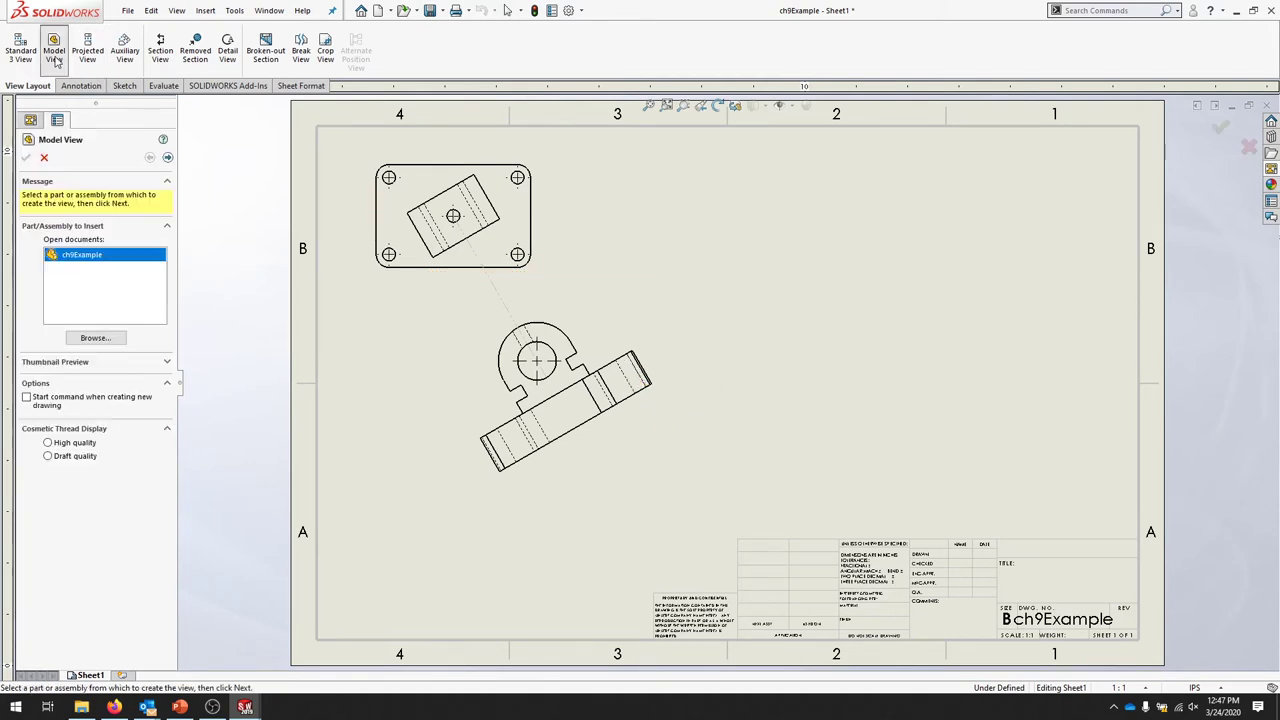
pyautogui.doubleClick(87, 262)
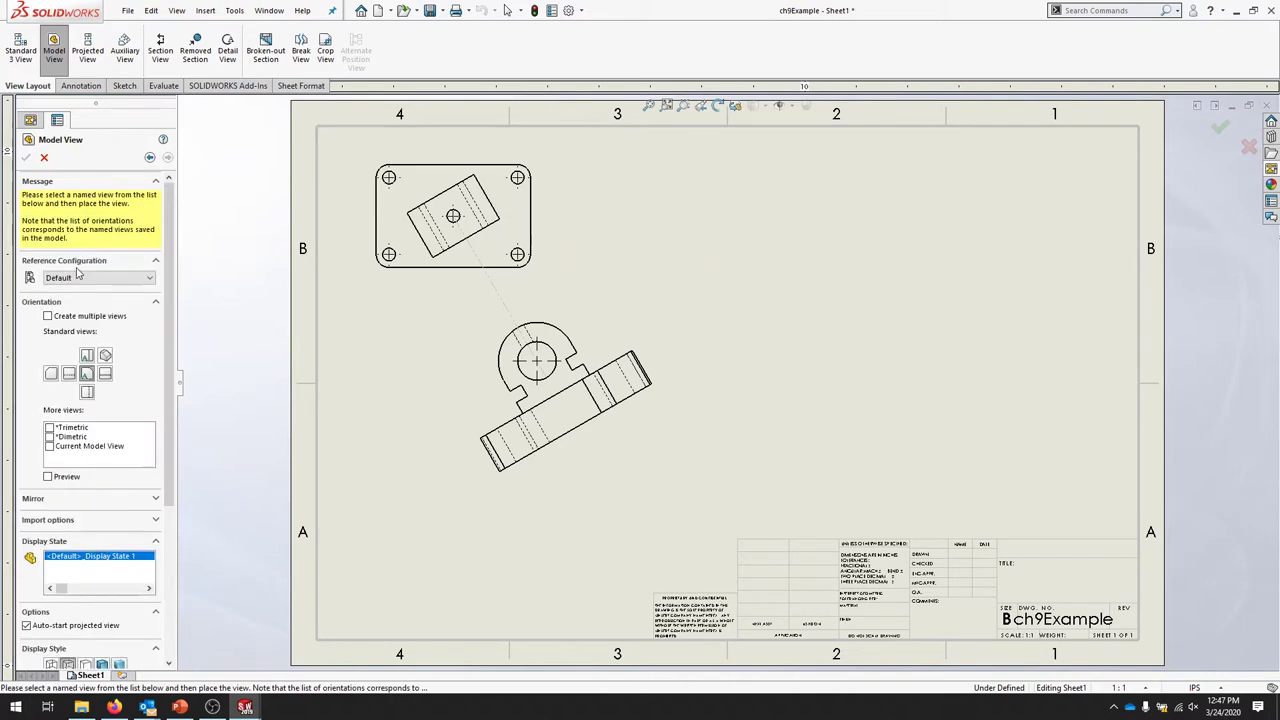
pyautogui.click(106, 357)
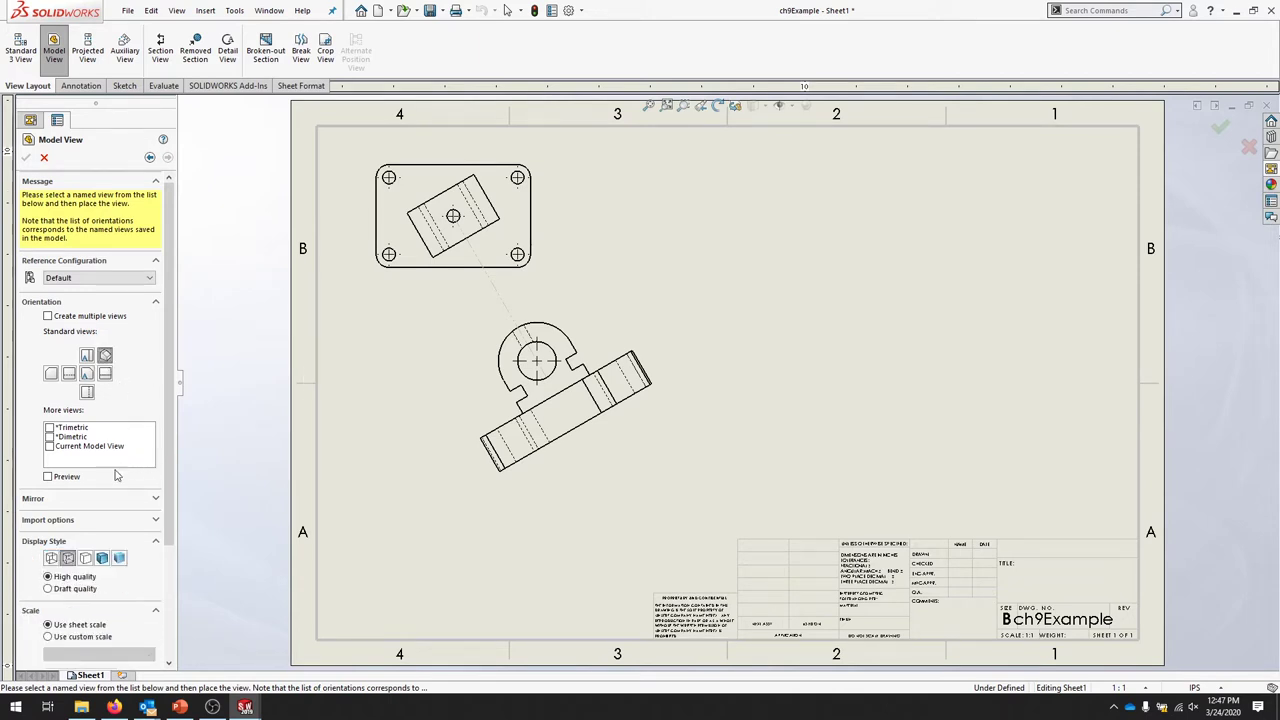
pyautogui.click(86, 559)
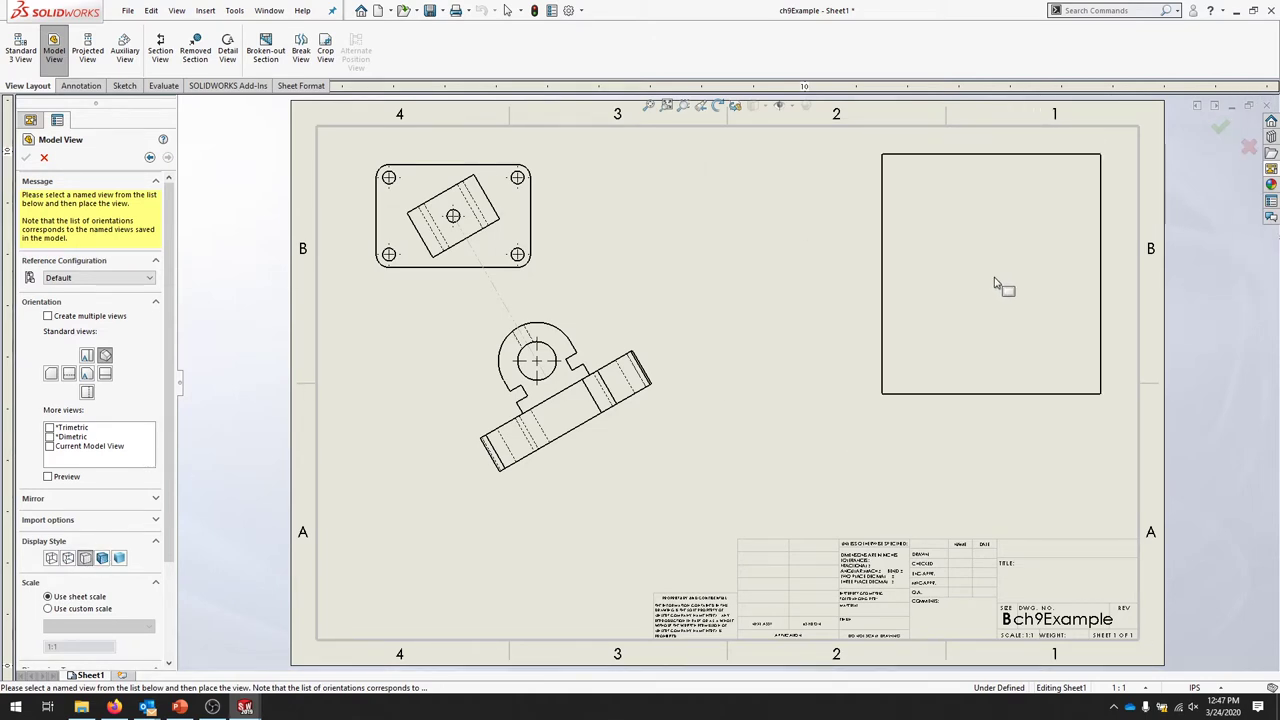
pyautogui.click(996, 284)
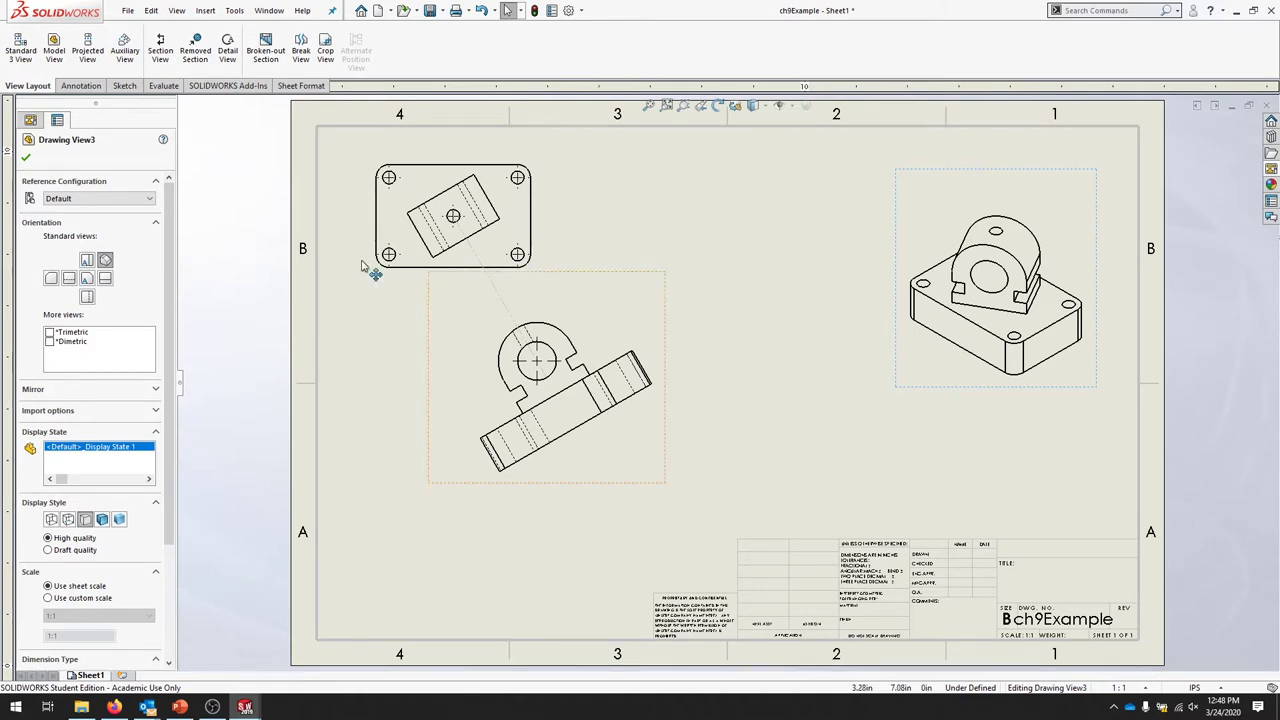
pyautogui.click(26, 158)
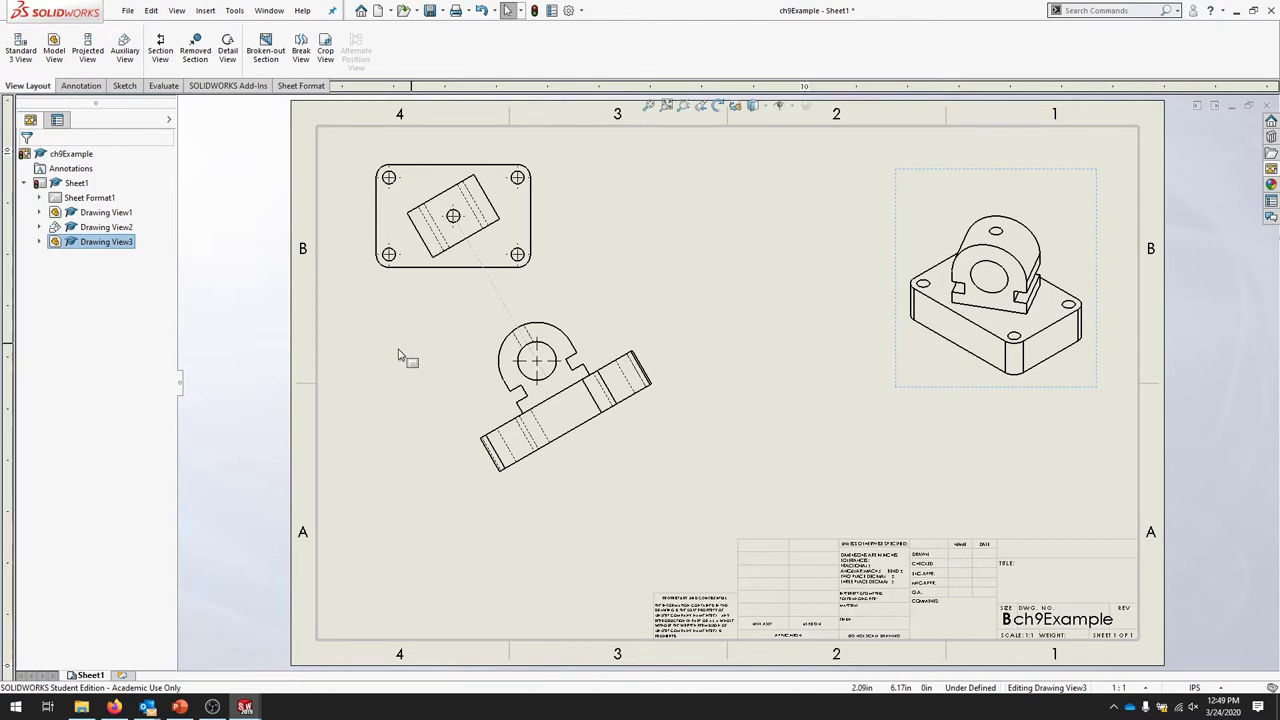
# Step: Switch to the bracket part window and make the angledPlane visible
pyautogui.click(1249, 105)
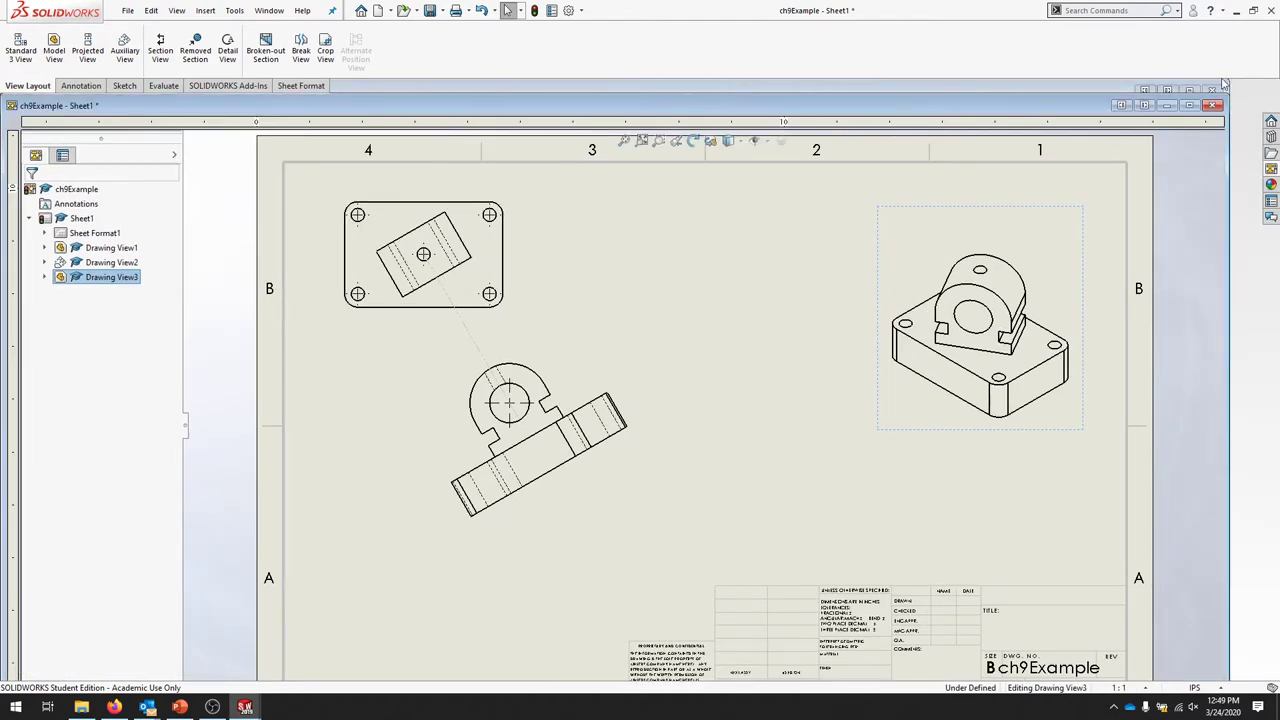
pyautogui.click(905, 90)
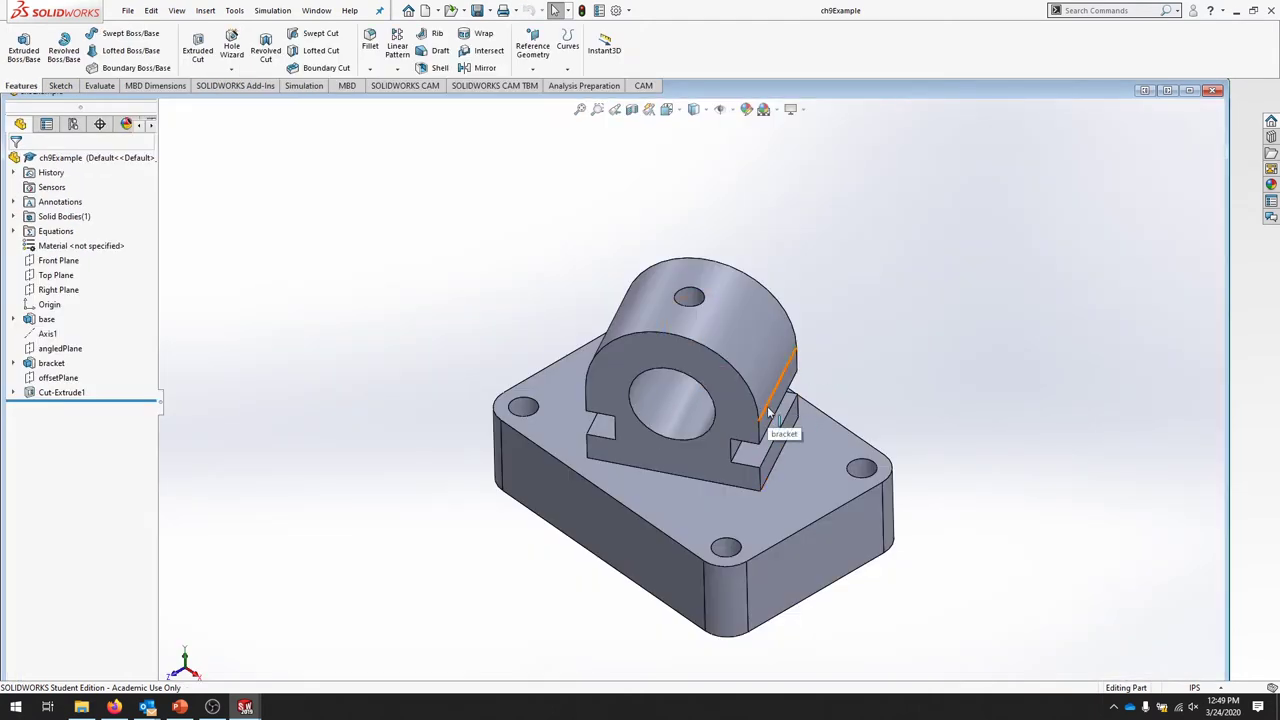
pyautogui.click(60, 348)
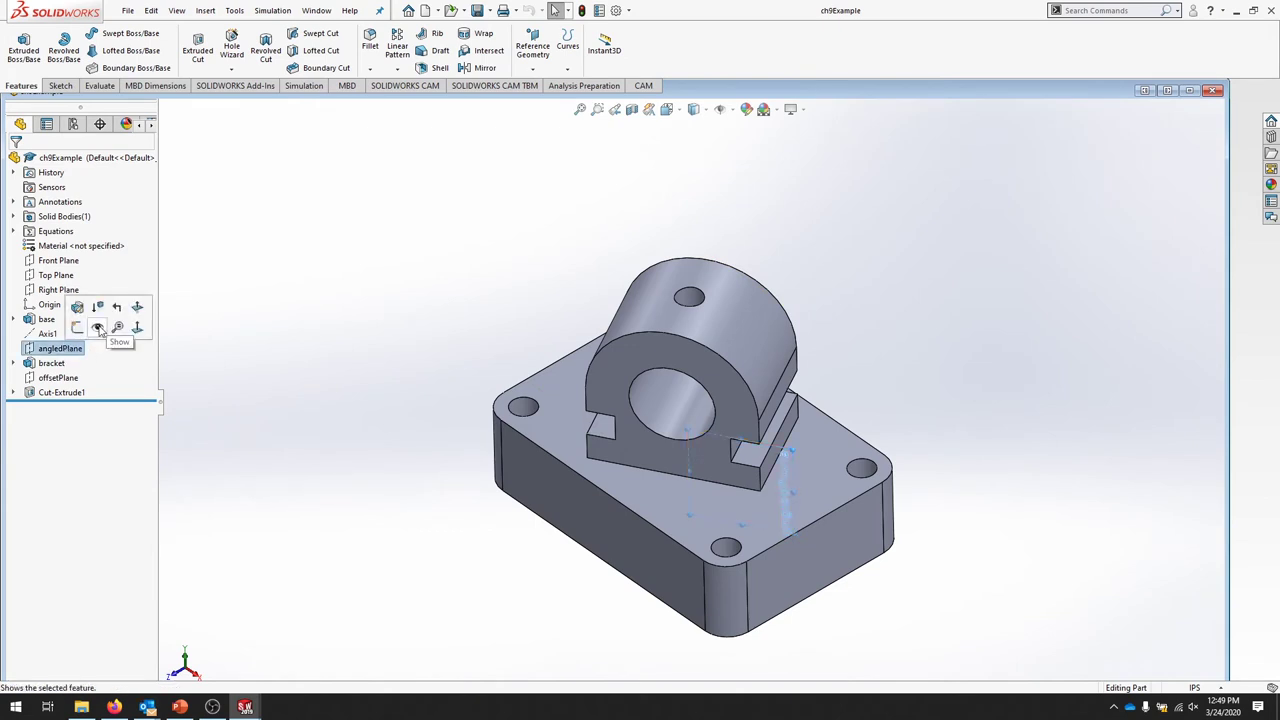
pyautogui.click(100, 332)
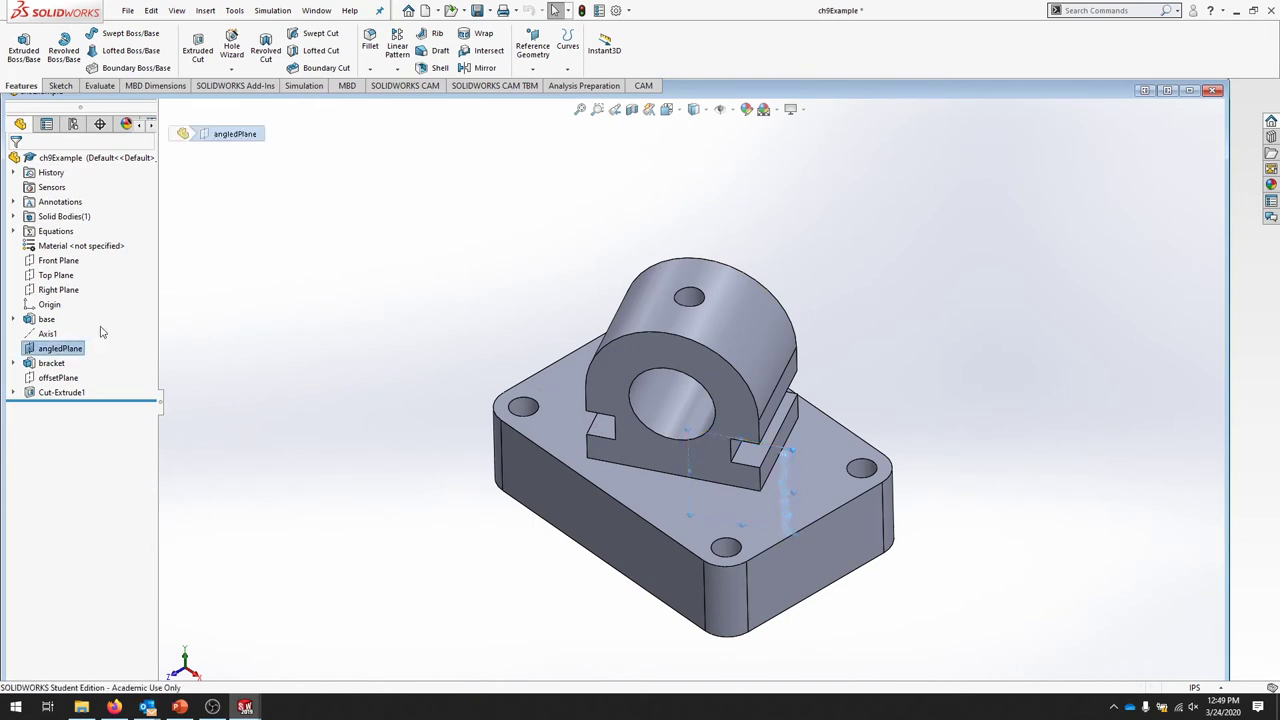
pyautogui.click(1072, 385)
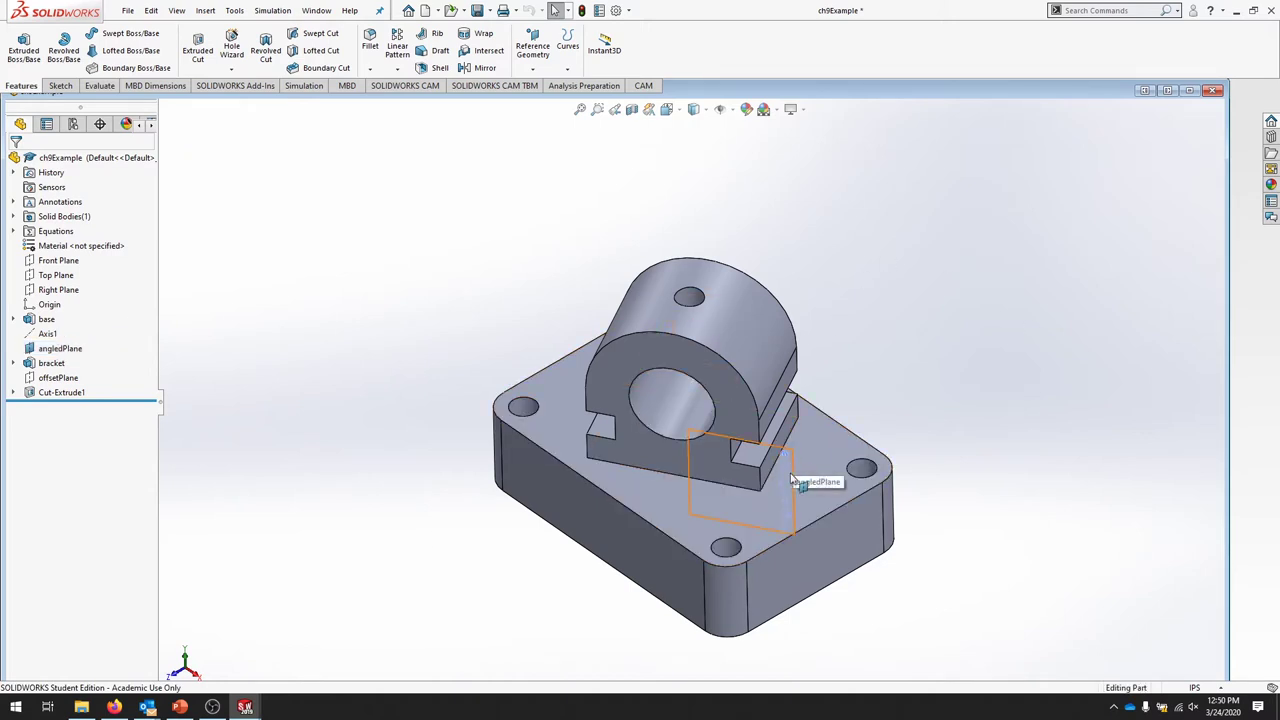
pyautogui.click(790, 456)
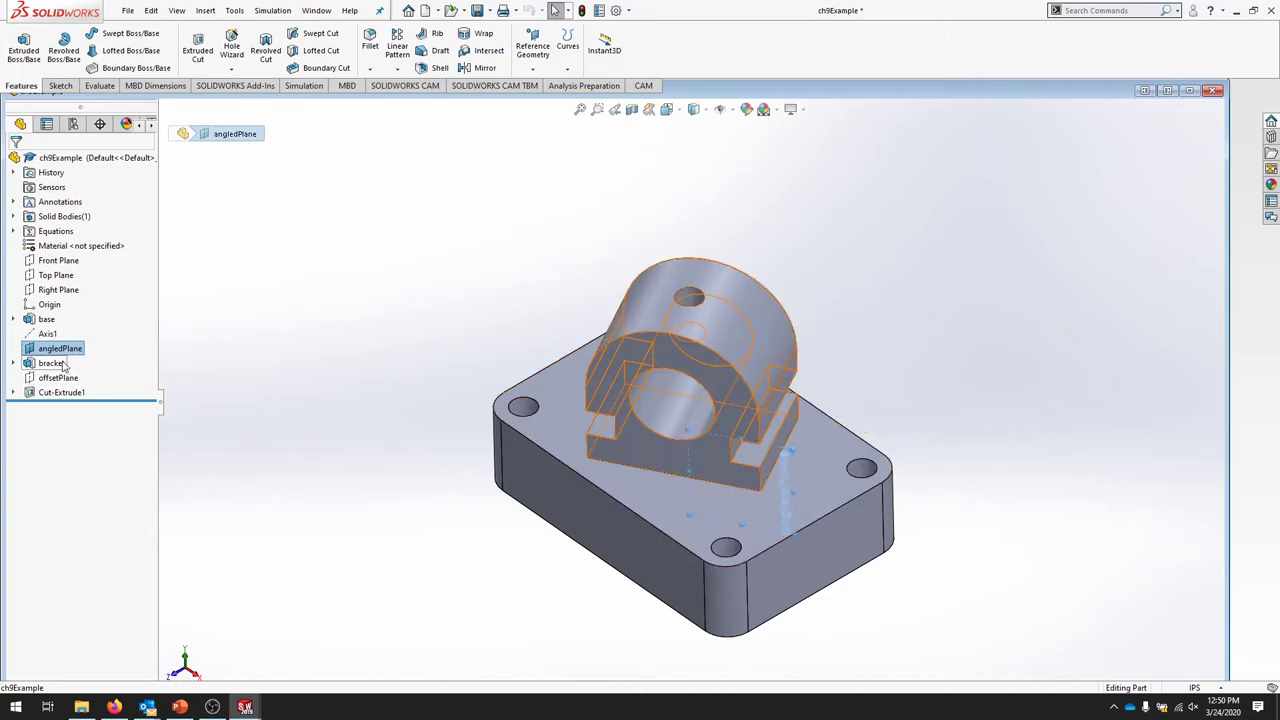
# Step: Enlarge the angledPlane to cover the bracket base and save the part
pyautogui.moveTo(975, 298); pyautogui.dragTo(1002, 388, button='middle')
pyautogui.moveTo(779, 459); pyautogui.dragTo(912, 480)
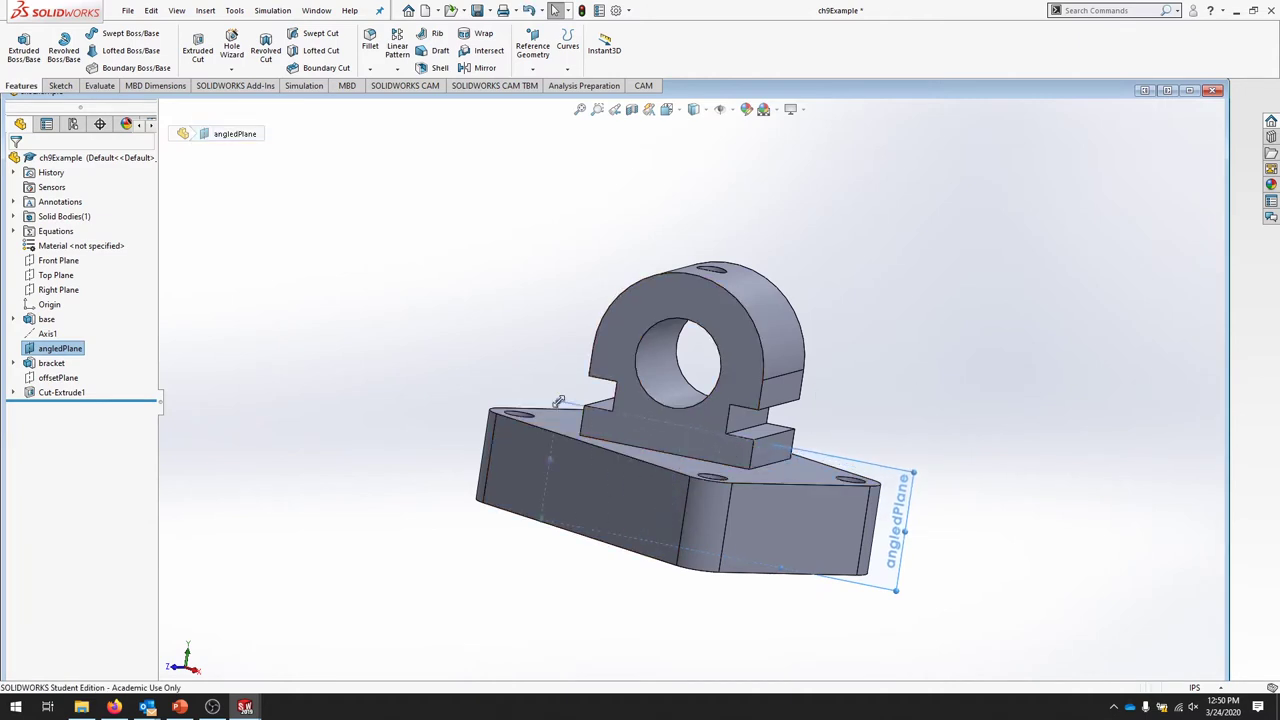
pyautogui.moveTo(540, 398); pyautogui.dragTo(473, 376)
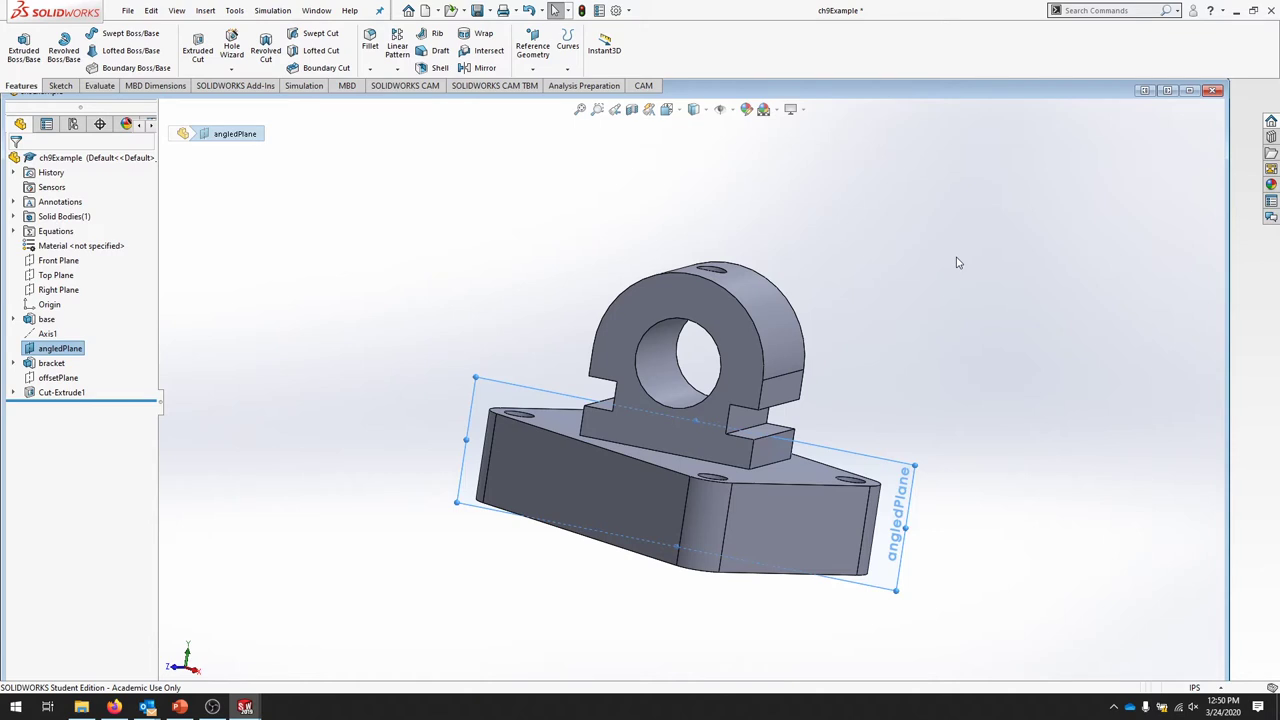
pyautogui.click(128, 10)
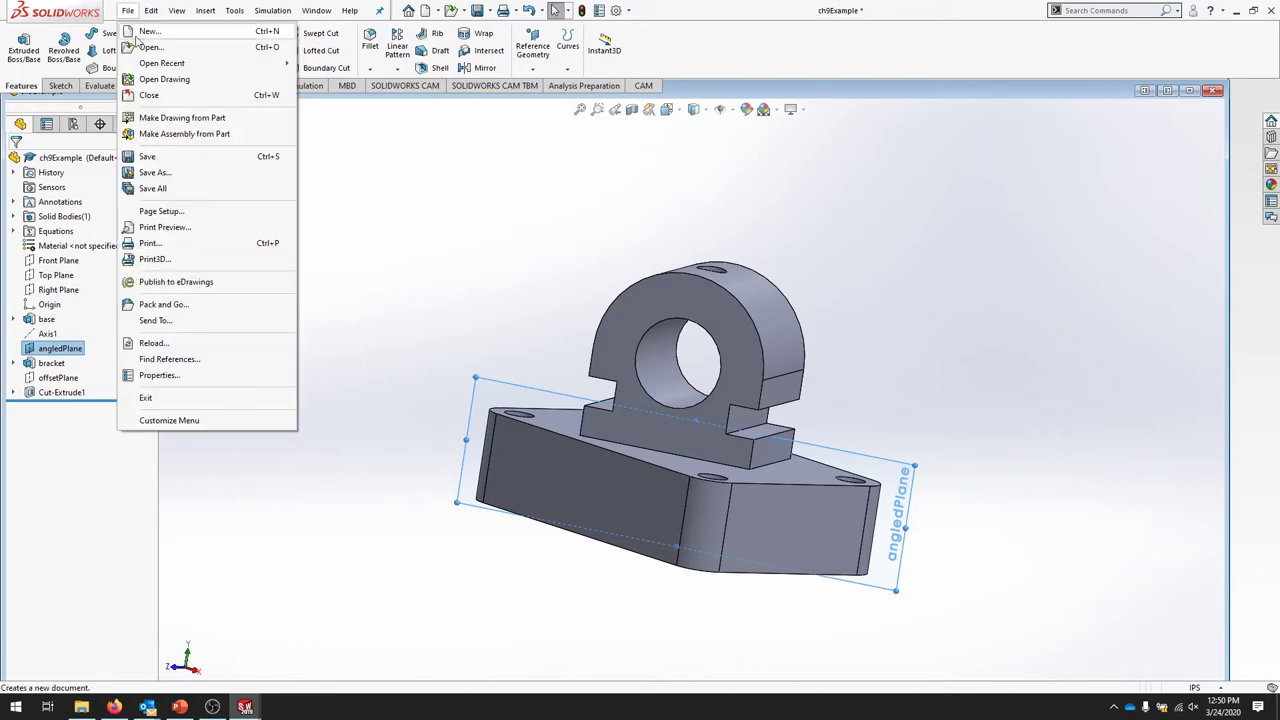
pyautogui.click(179, 160)
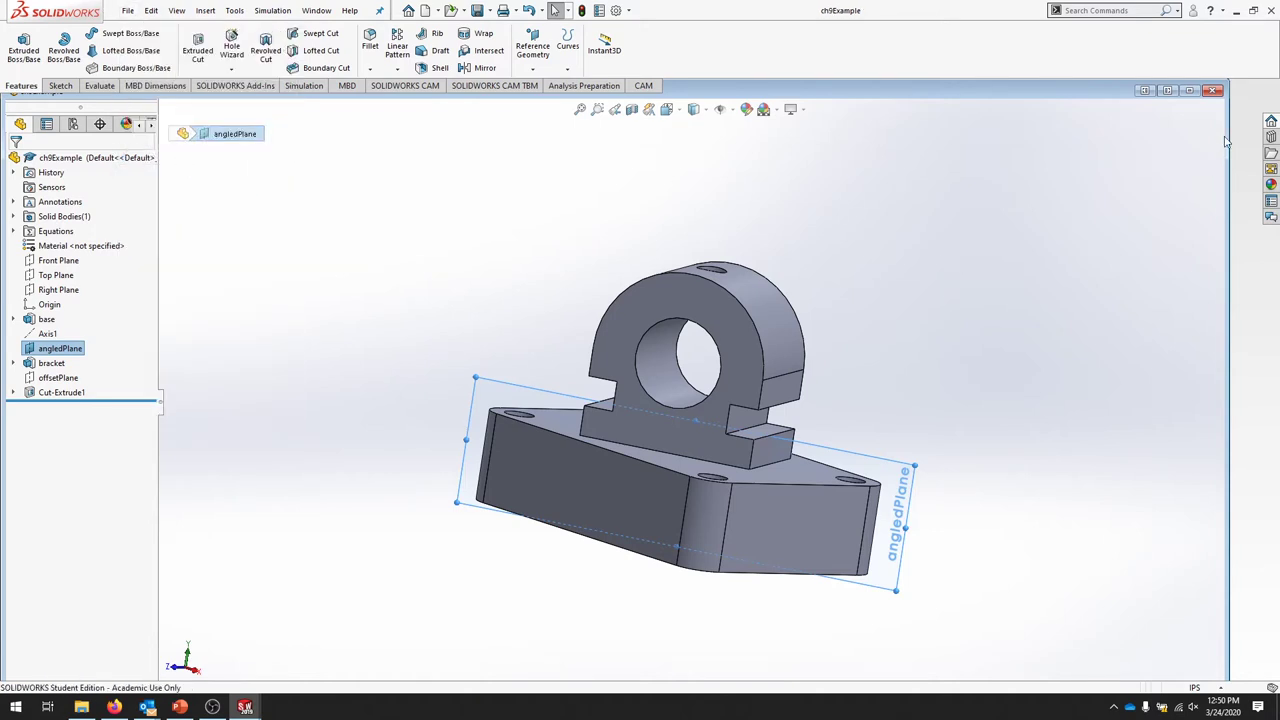
# Step: Bring the ch9Example Sheet1 drawing back to the front at full size
pyautogui.click(1190, 91)
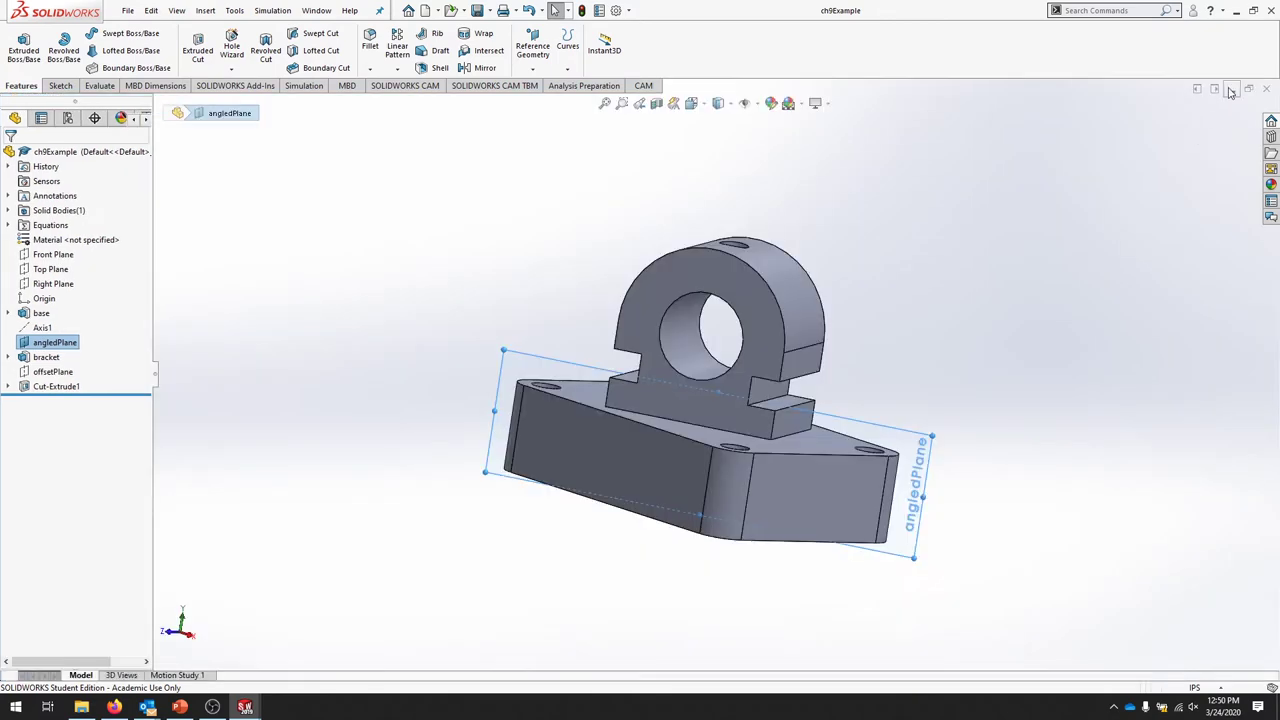
pyautogui.click(1251, 91)
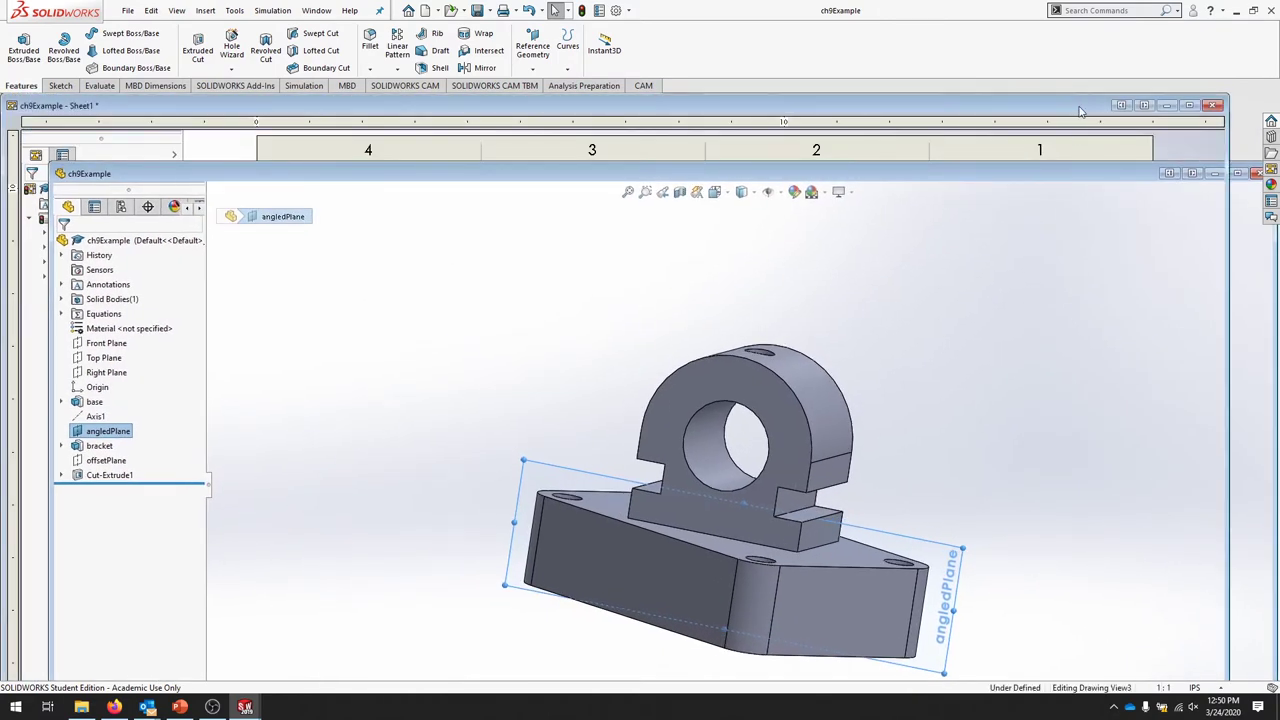
pyautogui.doubleClick(1080, 110)
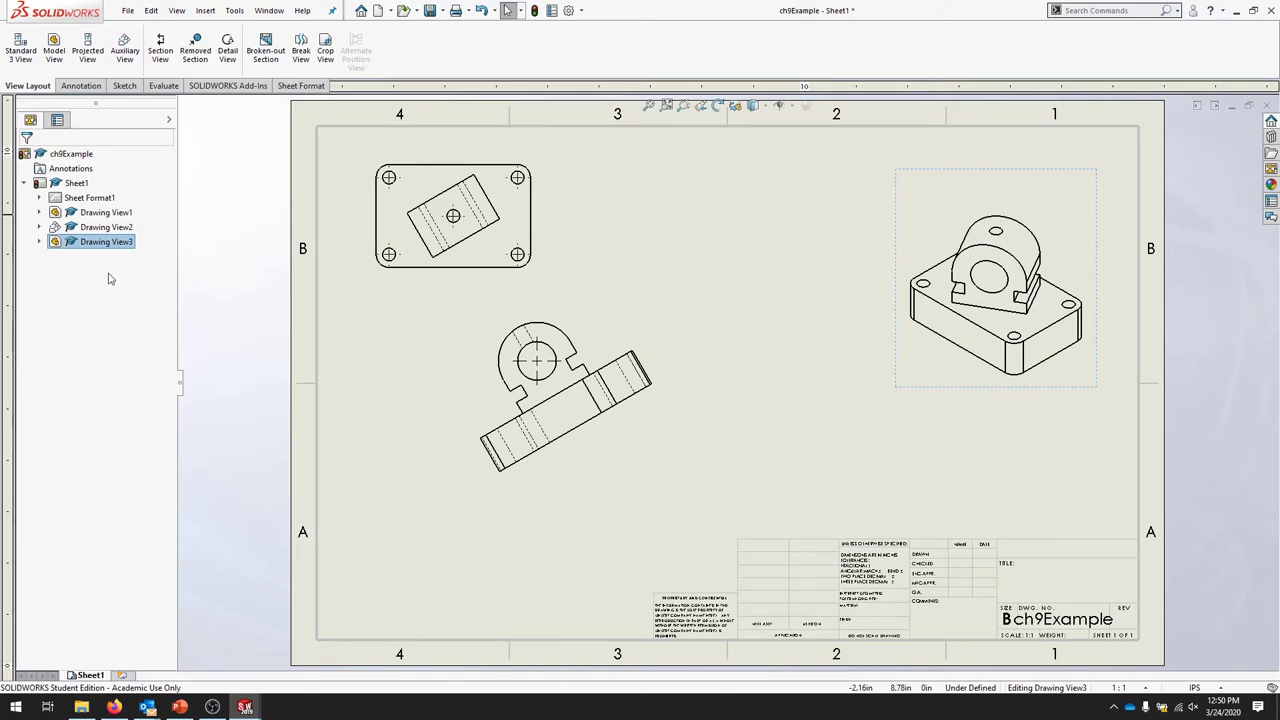
# Step: Set Model Items to Entire model, importing into all views, including dimensions marked for drawing
pyautogui.click(82, 86)
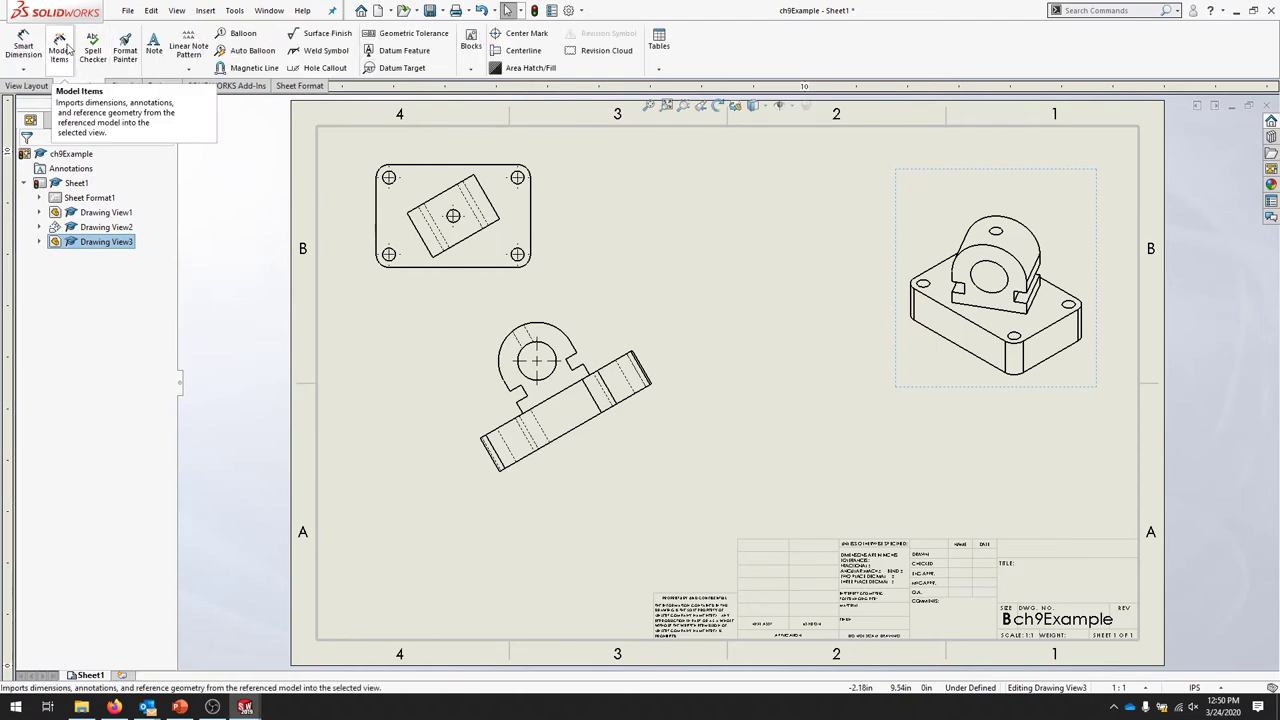
pyautogui.click(62, 48)
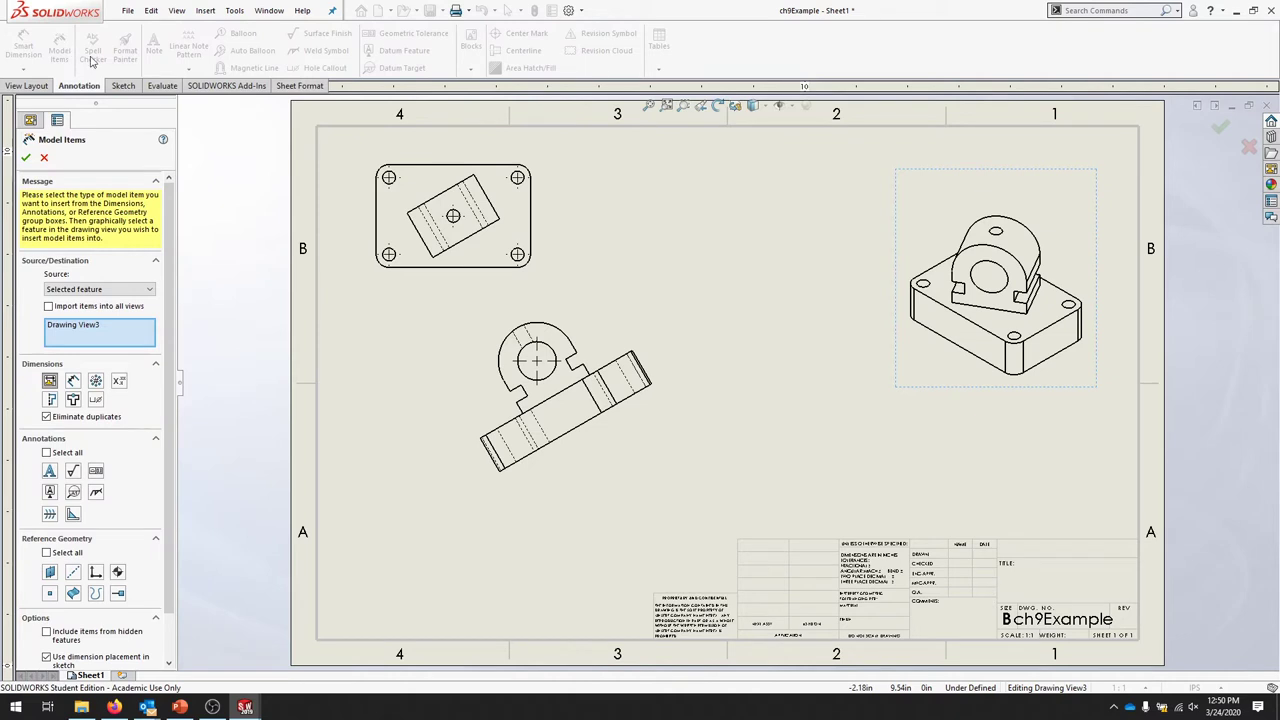
pyautogui.click(149, 289)
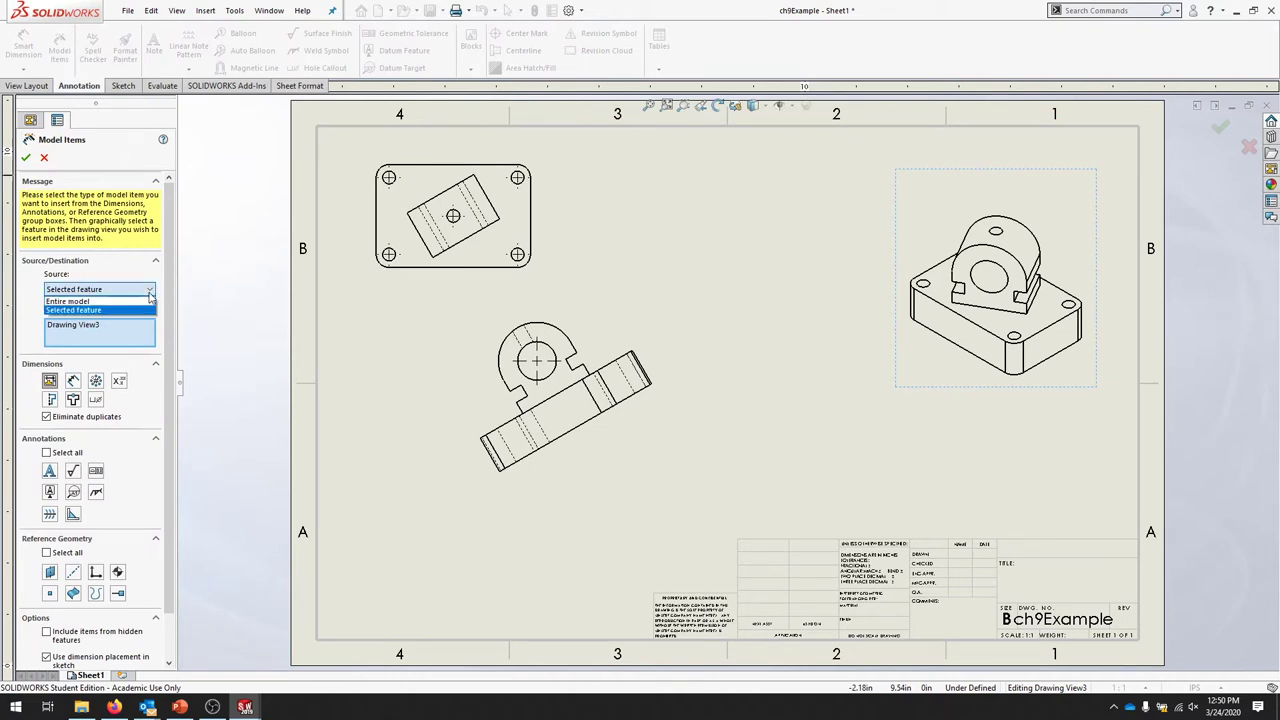
pyautogui.click(120, 301)
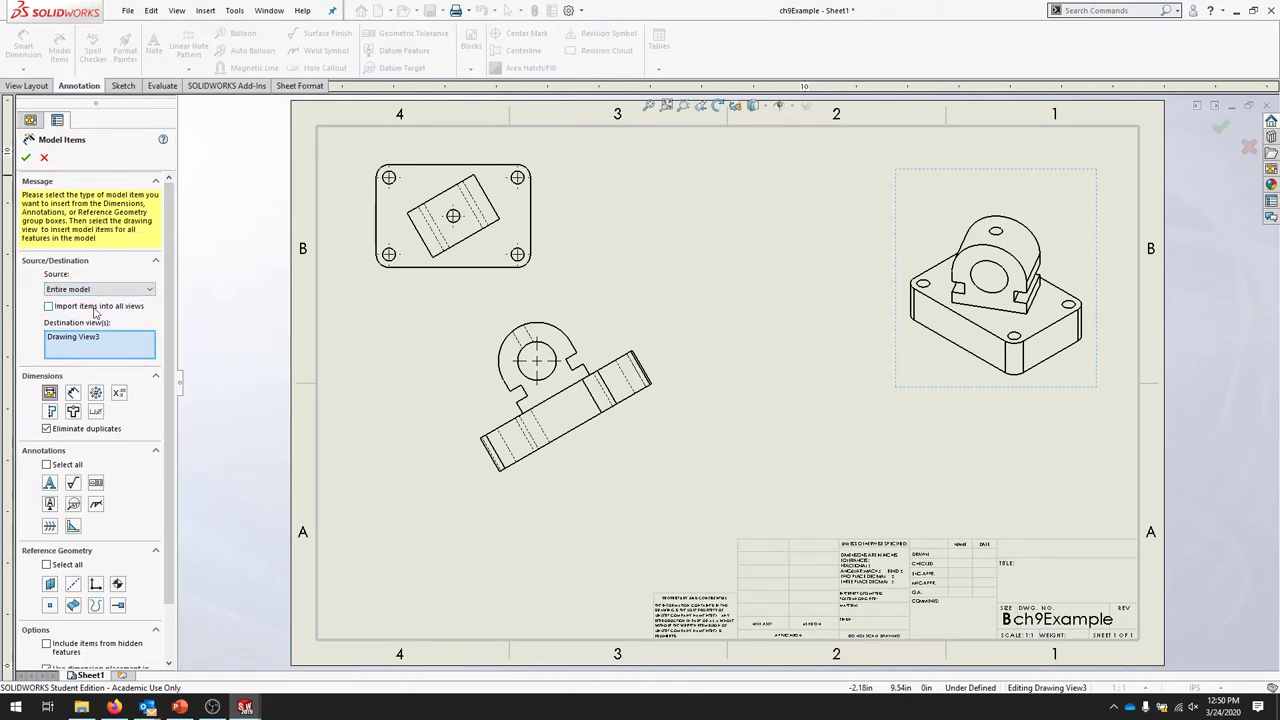
pyautogui.click(136, 310)
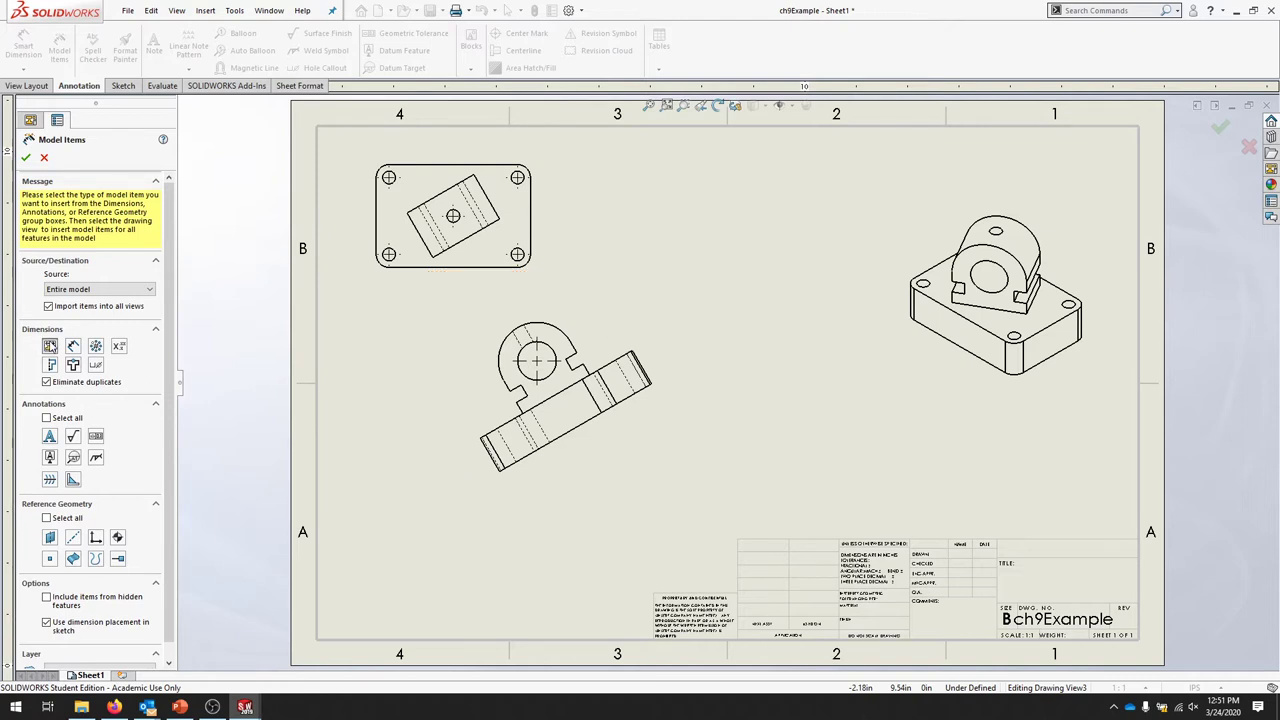
pyautogui.click(49, 345)
# Step: Insert the model dimensions, give the top view a custom 3:2 scale, and nudge the auxiliary view
pyautogui.click(26, 158)
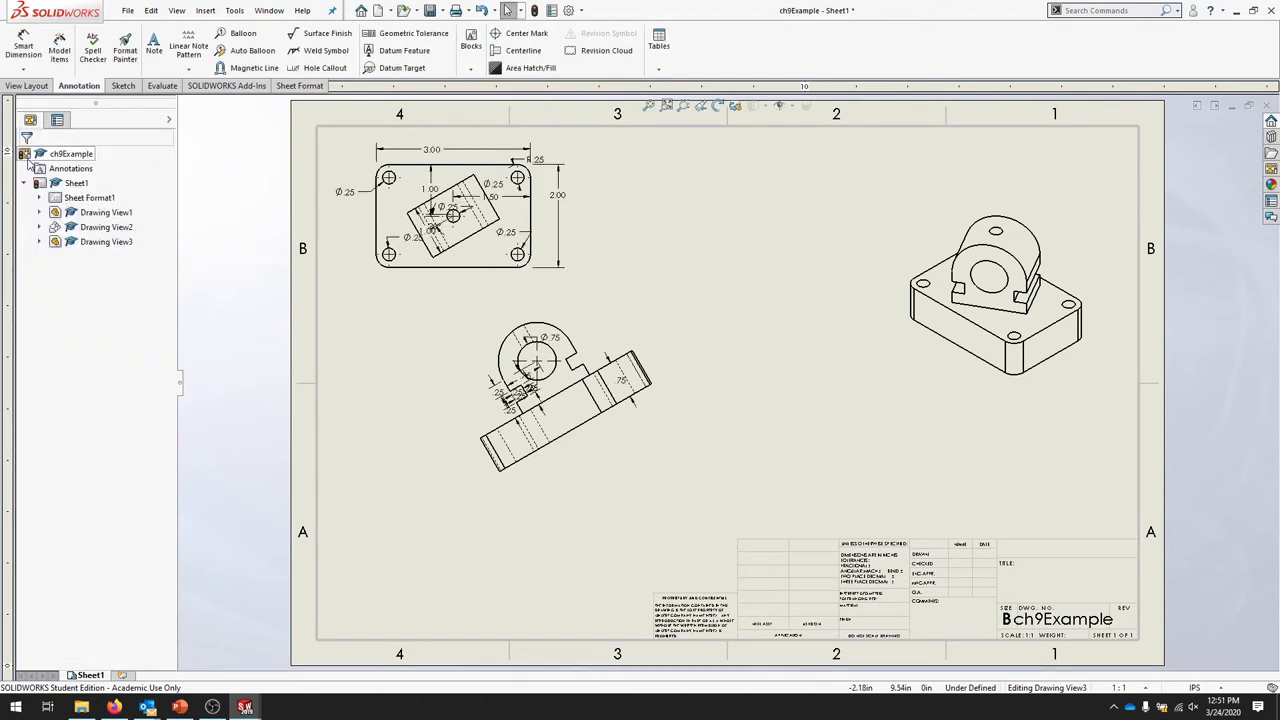
pyautogui.click(487, 254)
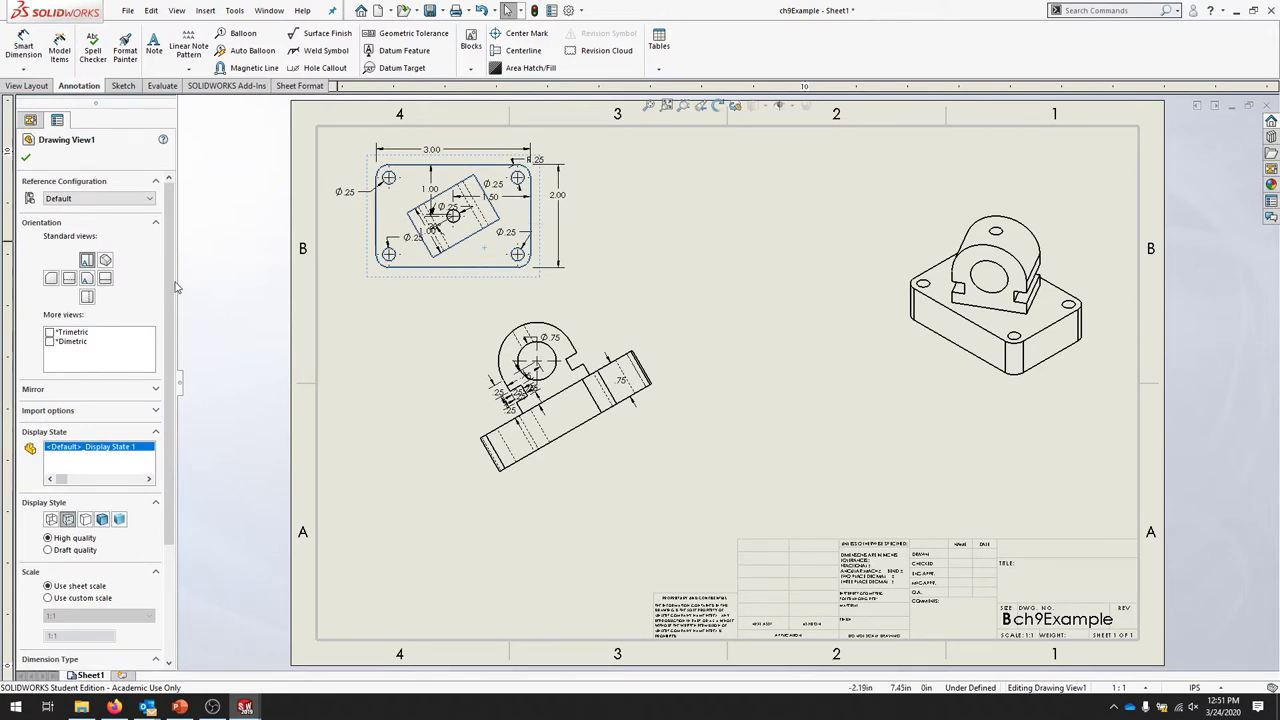
pyautogui.scroll(-1, 174, 307)
pyautogui.scroll(-3, 174, 307)
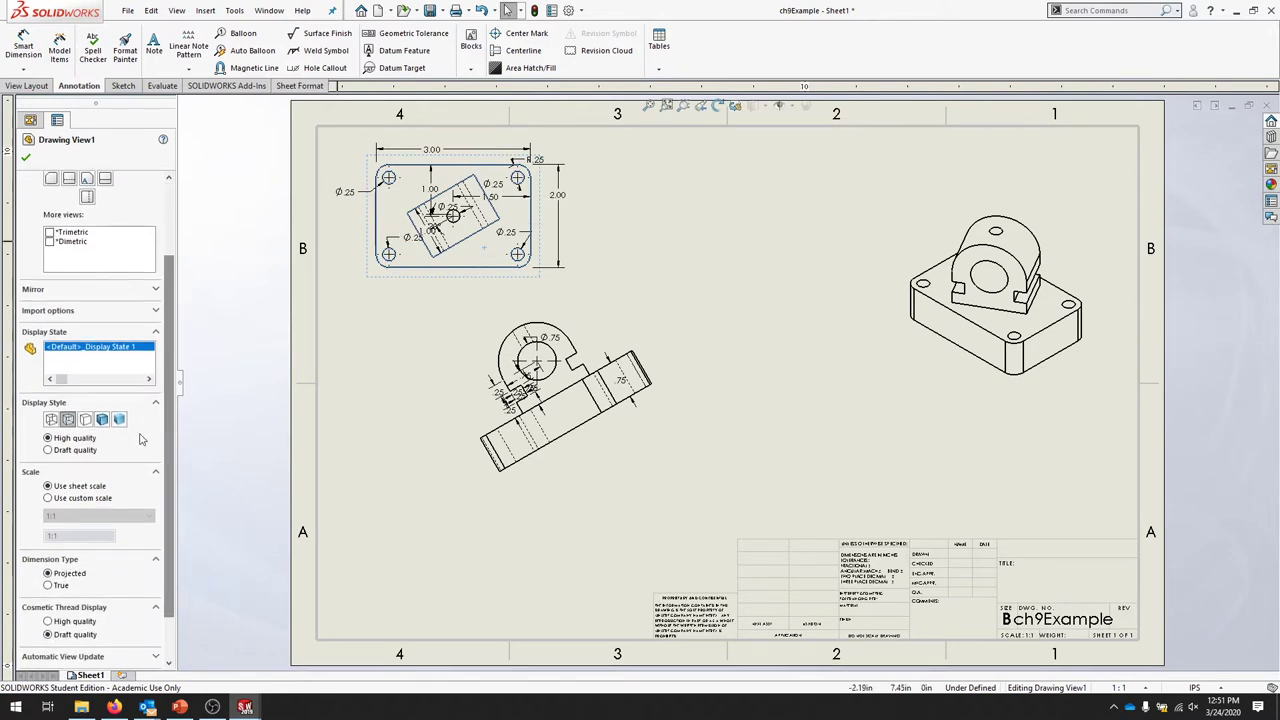
pyautogui.click(84, 500)
pyautogui.click(110, 516)
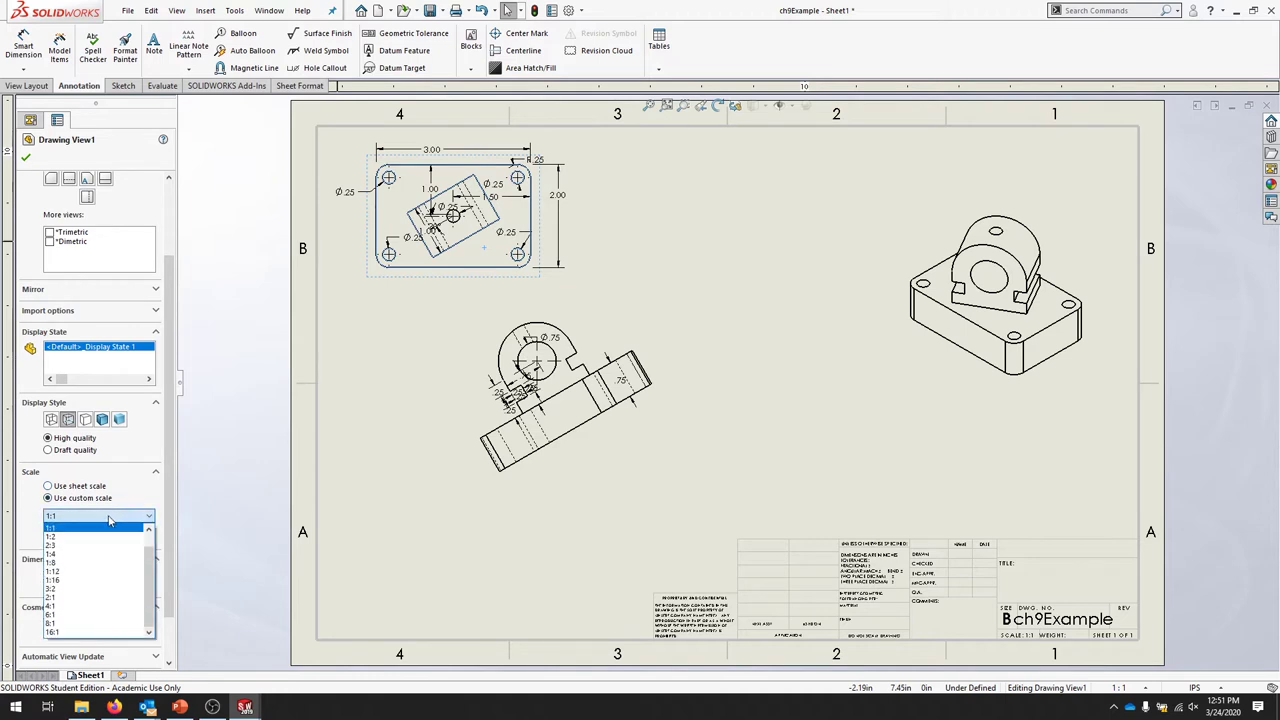
pyautogui.click(62, 588)
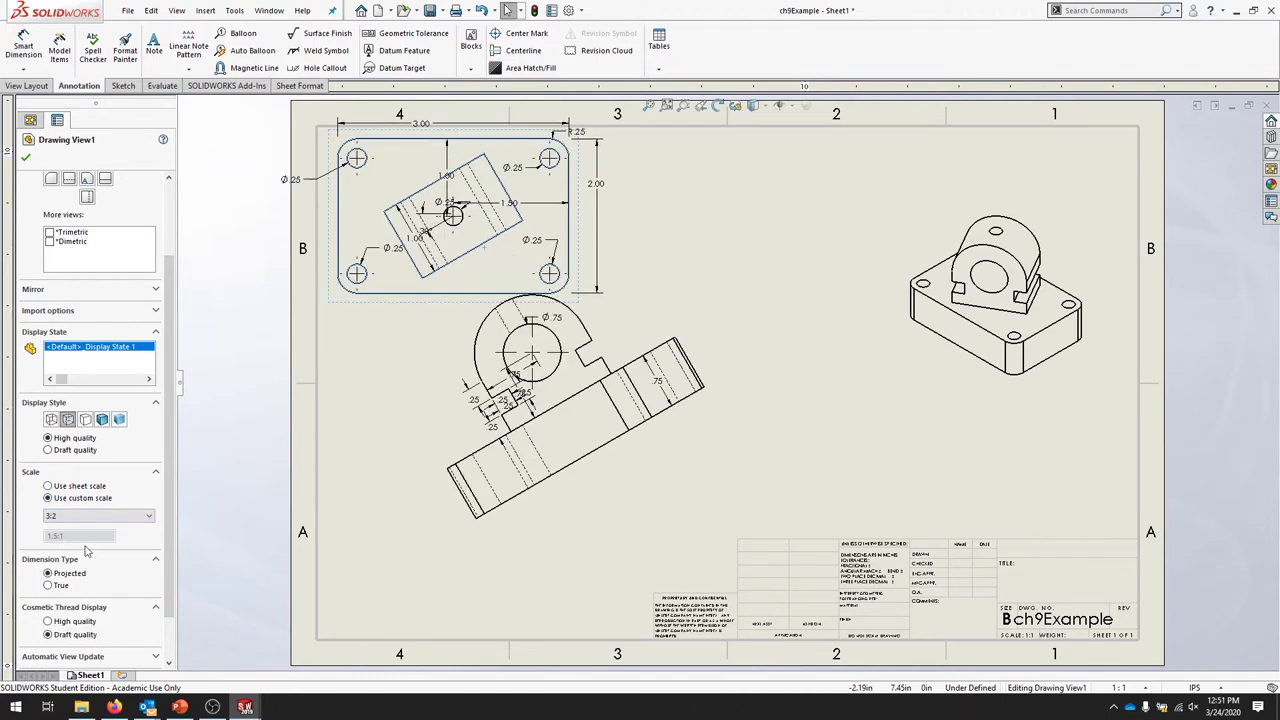
pyautogui.click(713, 233)
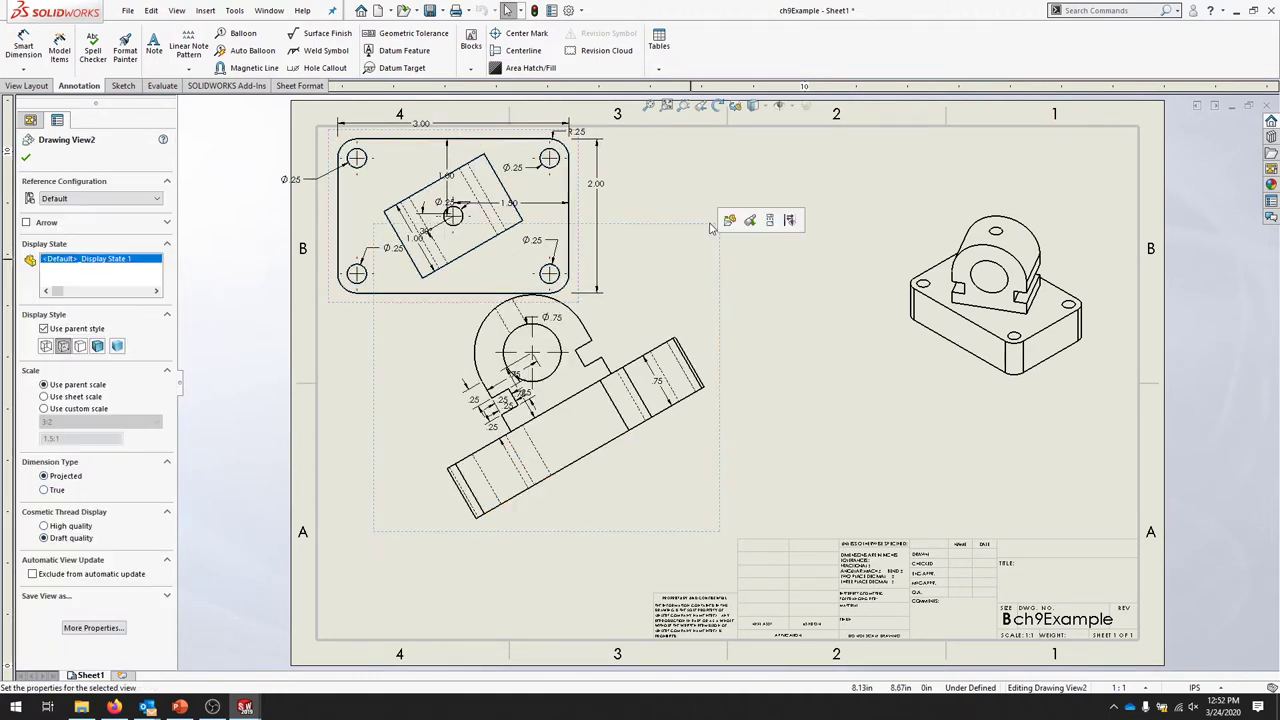
pyautogui.moveTo(722, 542)
pyautogui.mouseDown()
pyautogui.moveTo(737, 565)
pyautogui.moveTo(743, 556)
pyautogui.mouseUp()
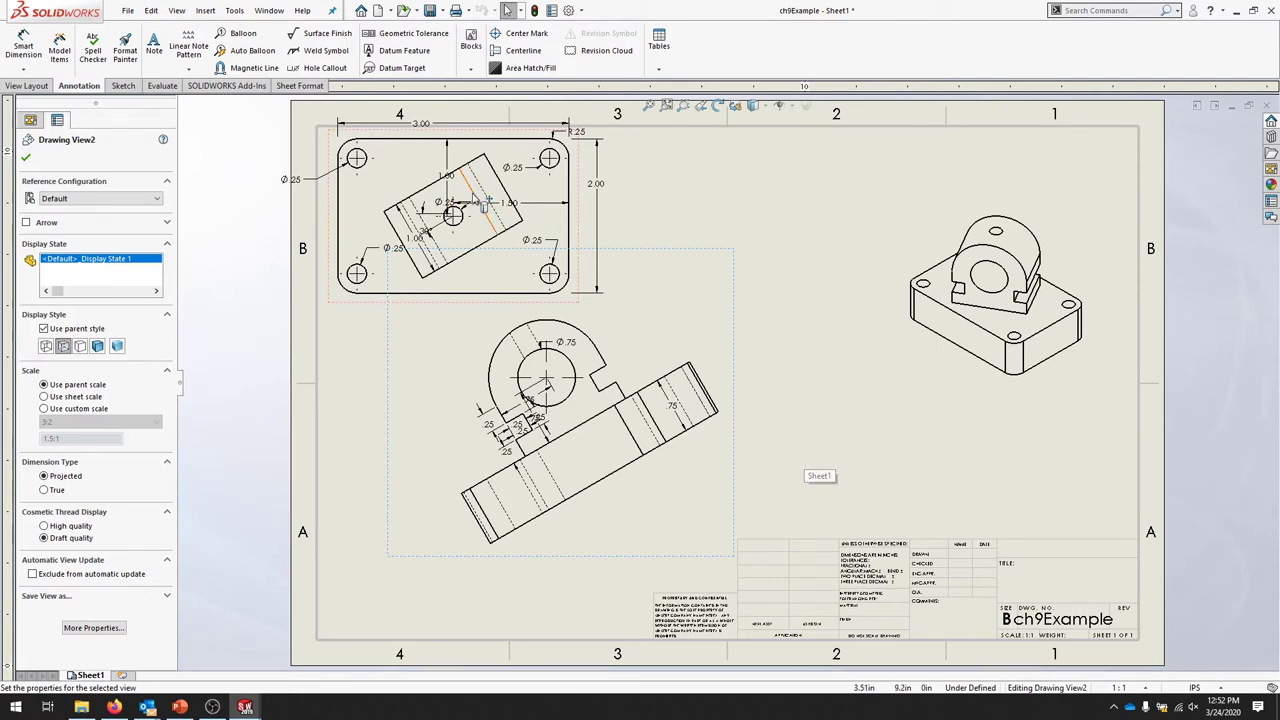
# Step: Hide the R.25 fillet dimension
pyautogui.scroll(2, 775, 437)
pyautogui.scroll(-2, 618, 335)
pyautogui.scroll(-4, 617, 335)
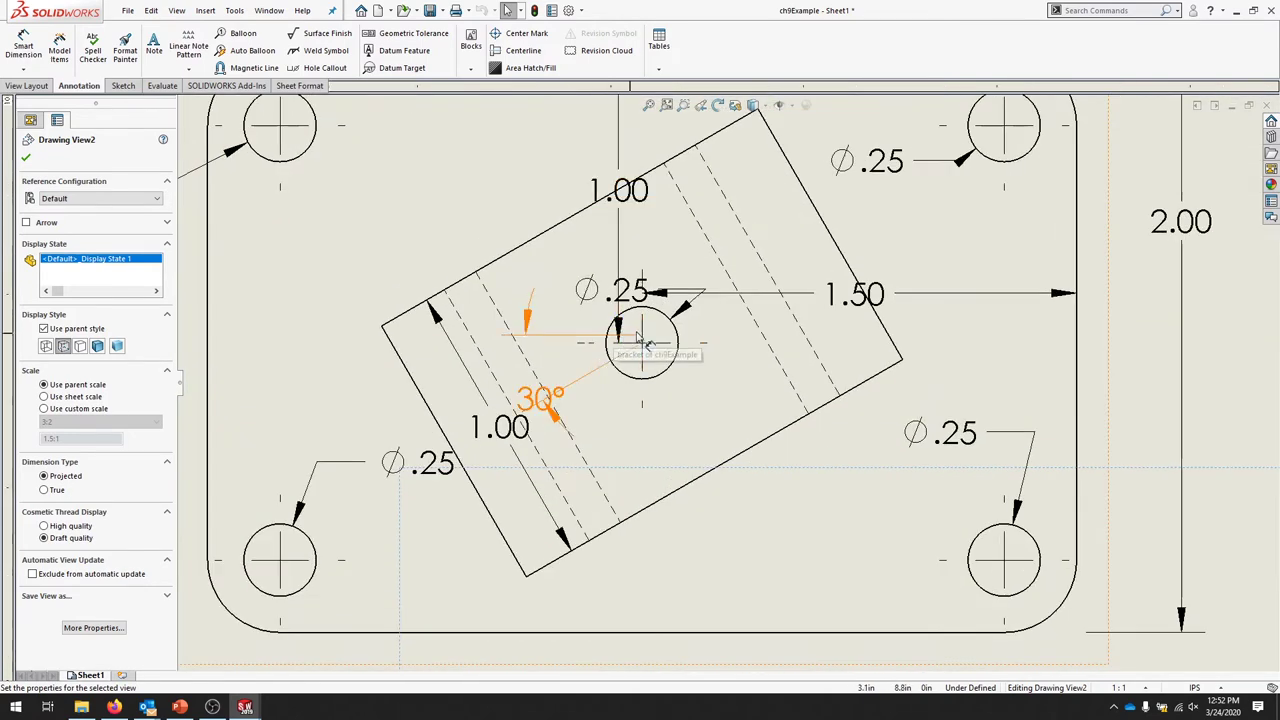
pyautogui.scroll(1, 694, 417)
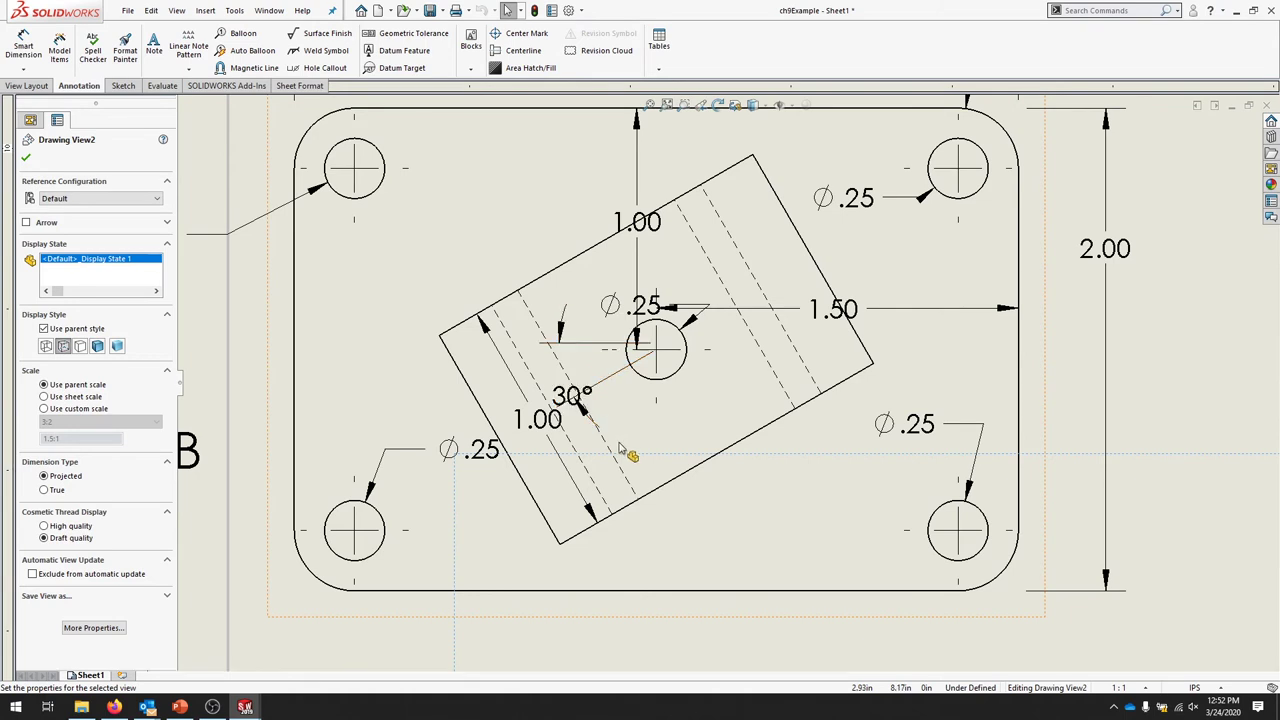
pyautogui.scroll(2, 626, 446)
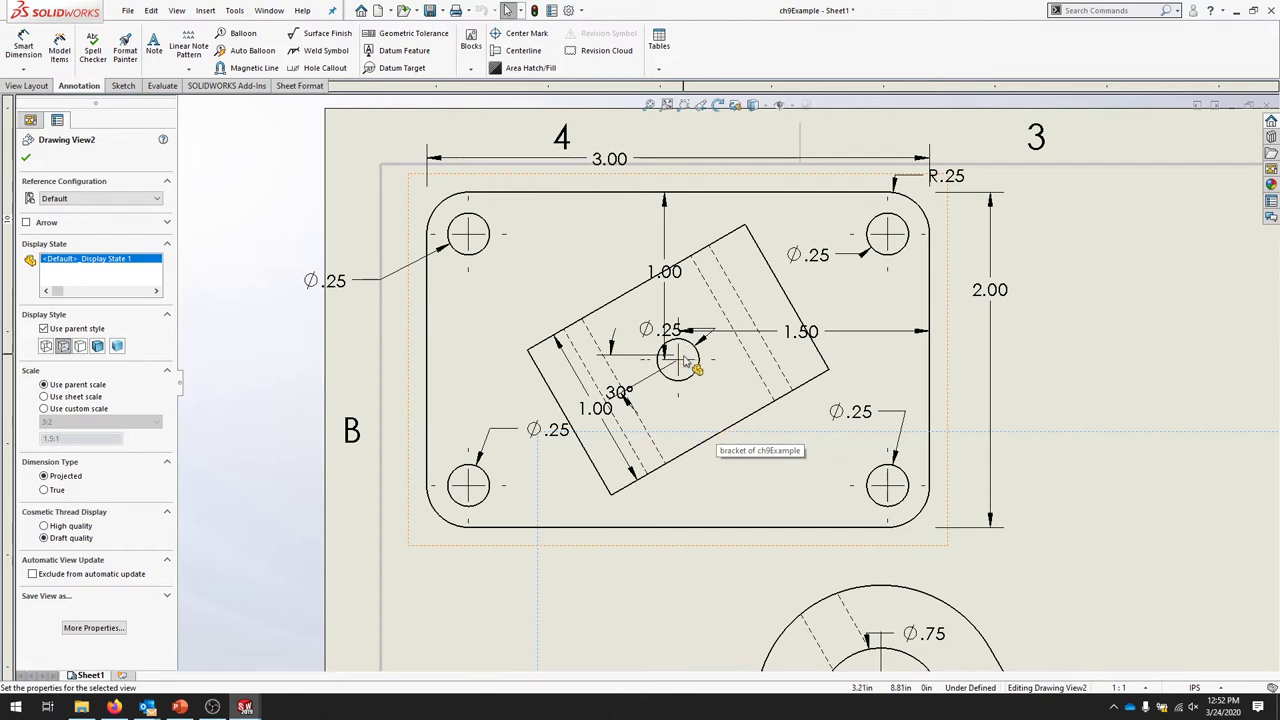
pyautogui.click(952, 178)
pyautogui.rightClick(955, 181)
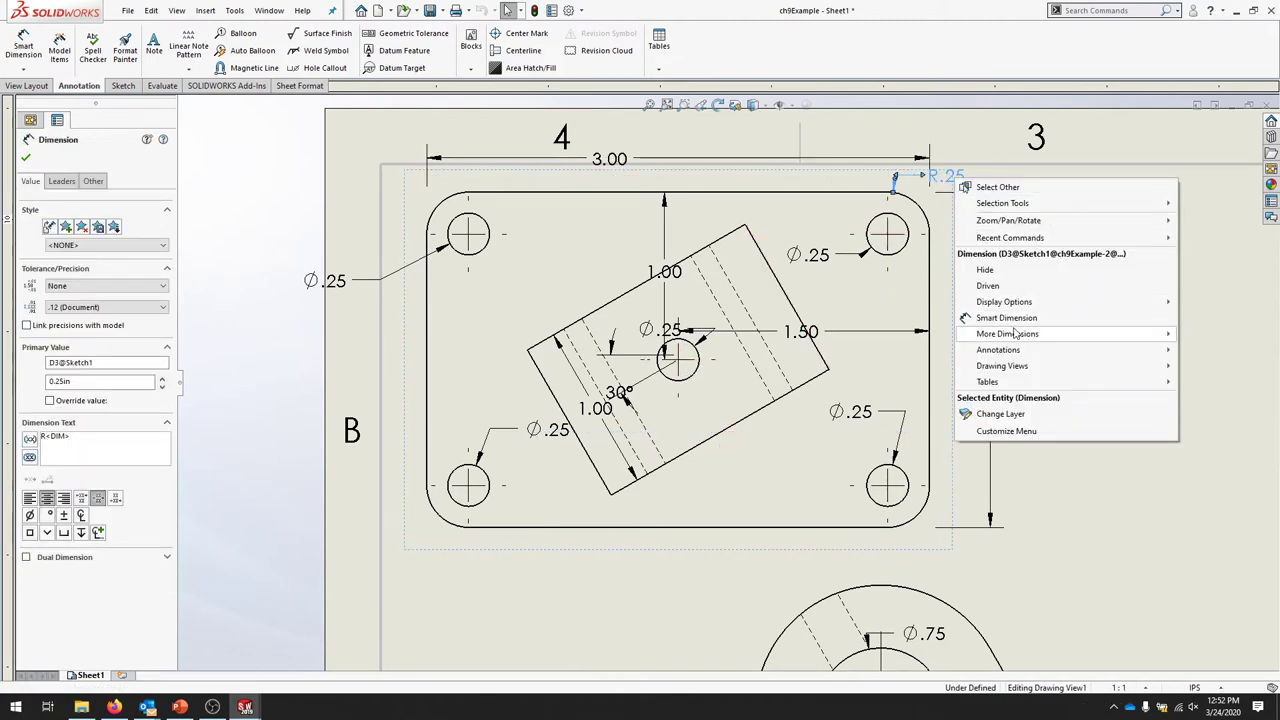
pyautogui.click(1004, 271)
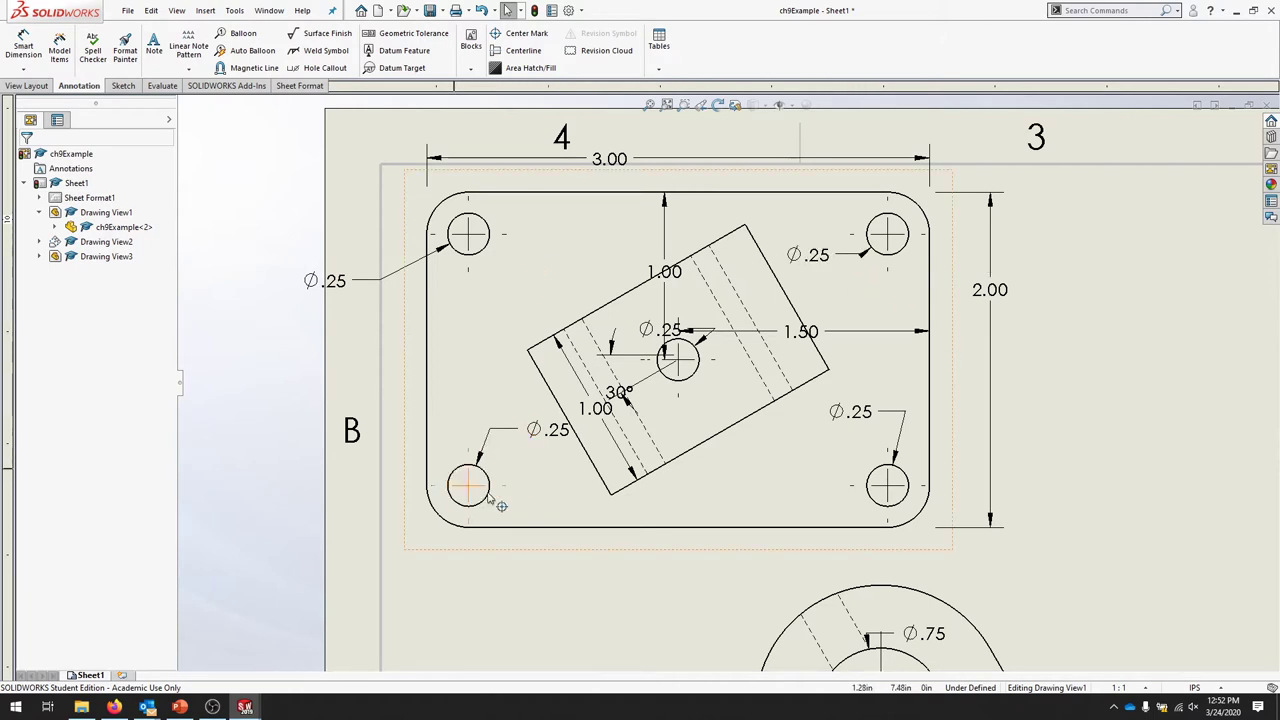
# Step: Hide the lower-left, upper-right and lower-right Ø.25 hole dimensions
pyautogui.rightClick(551, 436)
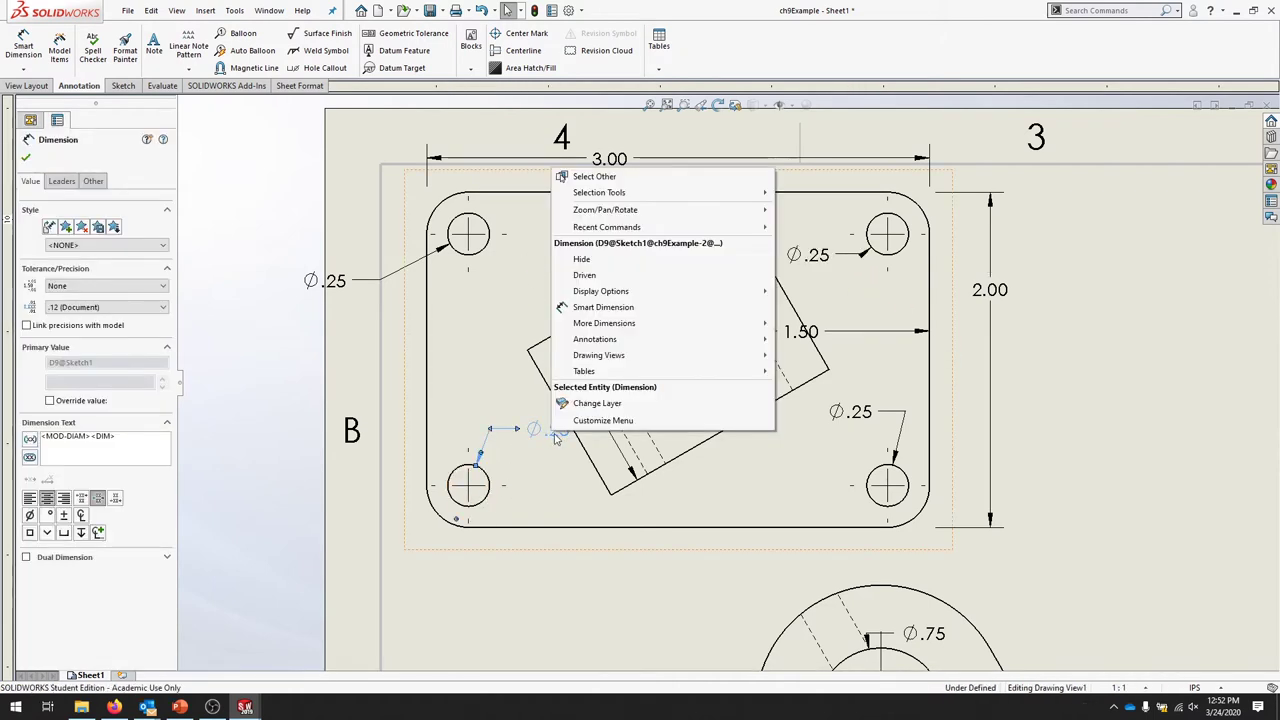
pyautogui.click(605, 260)
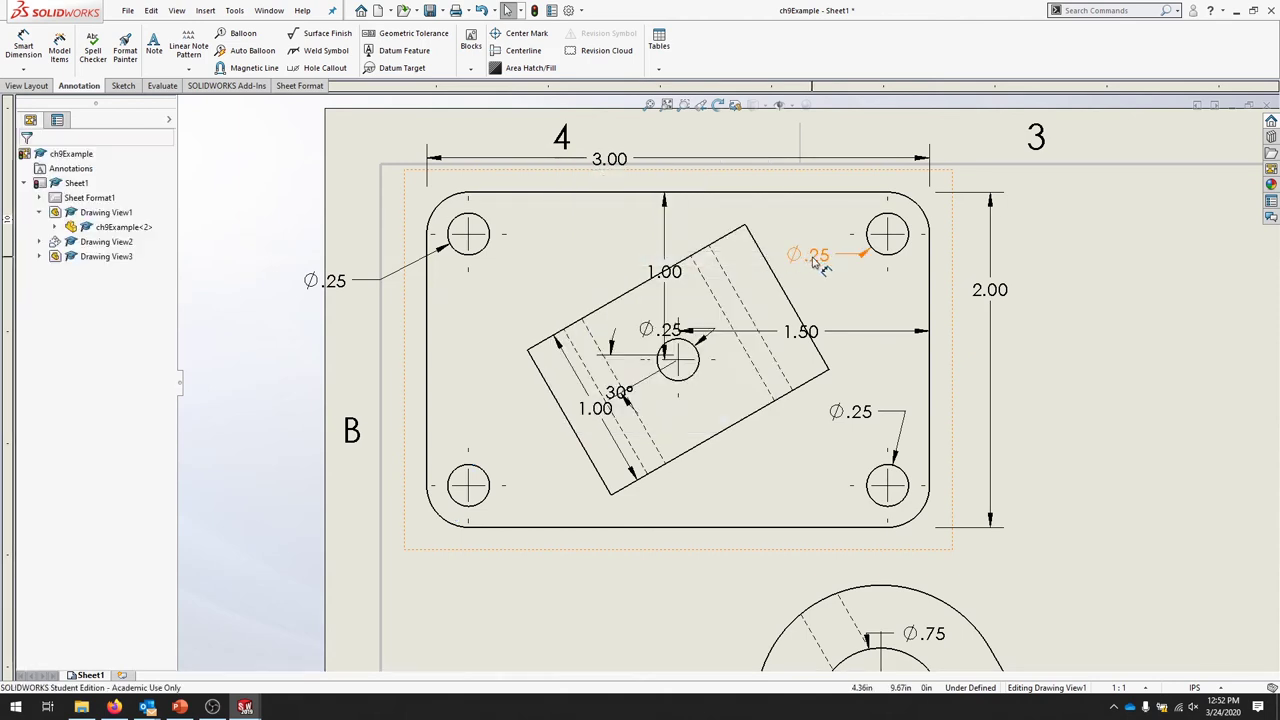
pyautogui.rightClick(815, 262)
pyautogui.click(835, 350)
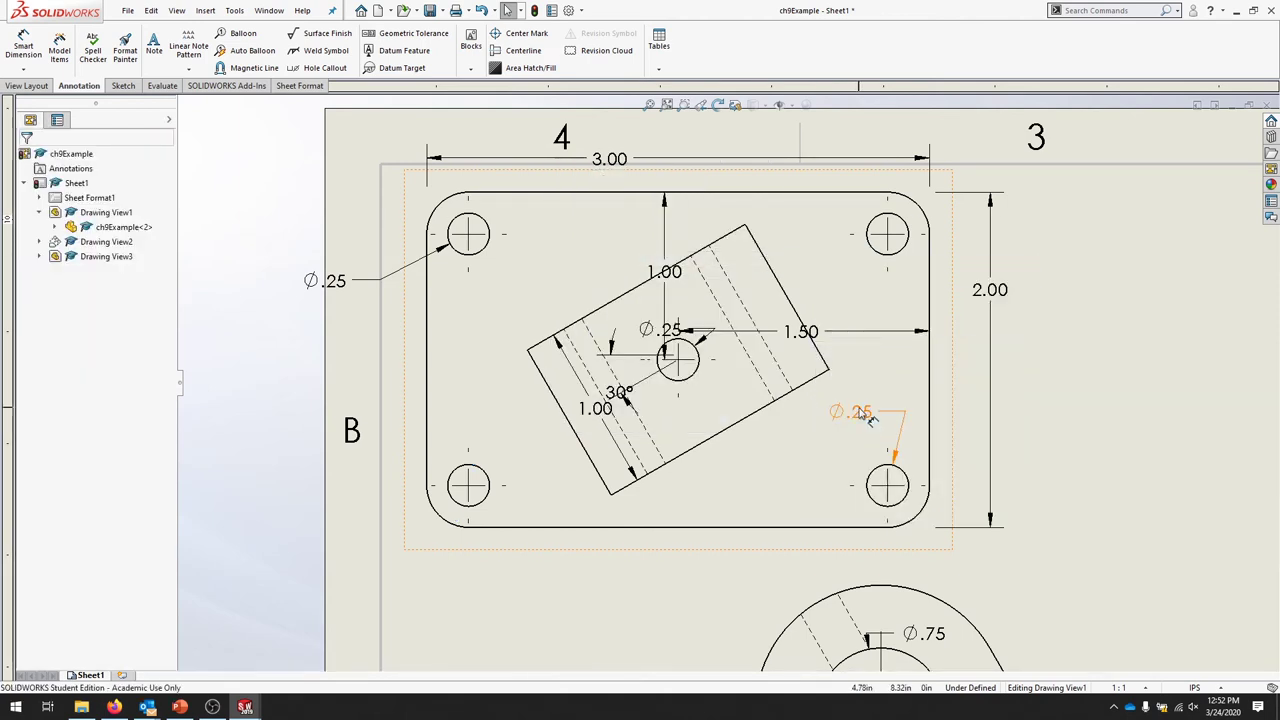
pyautogui.rightClick(866, 418)
pyautogui.click(892, 500)
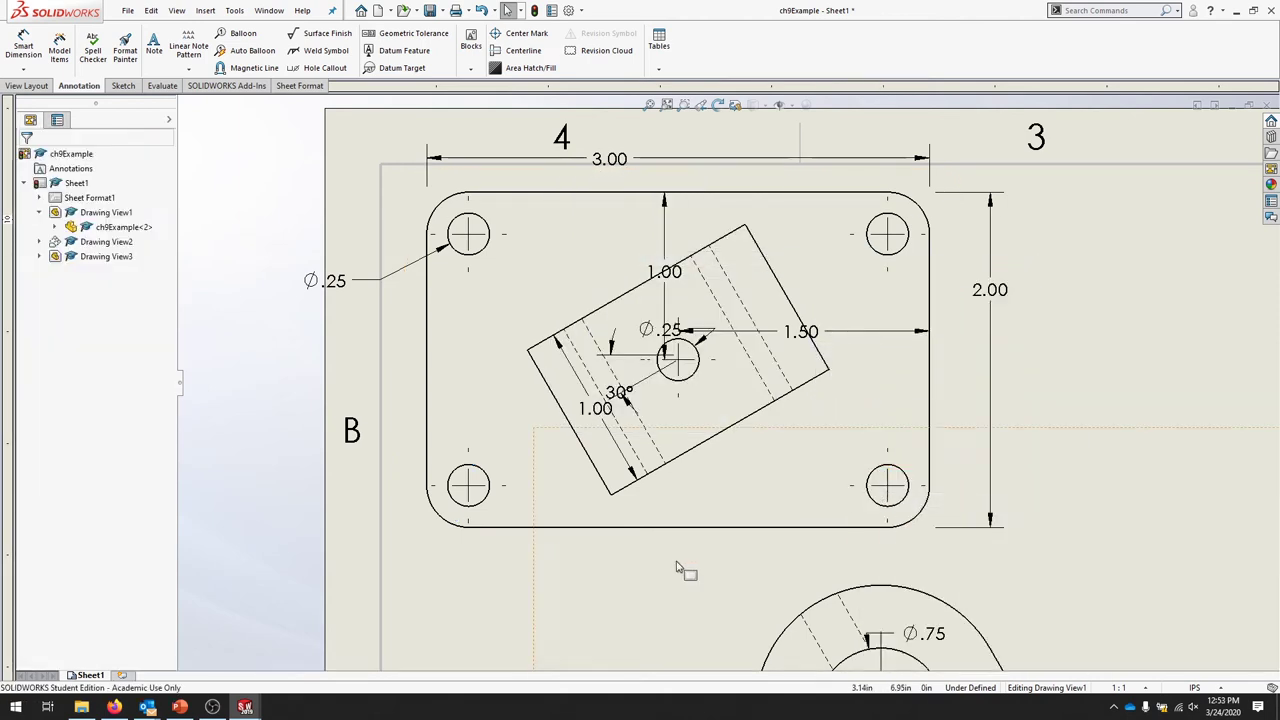
pyautogui.moveTo(962, 552)
pyautogui.mouseDown(button='middle')
pyautogui.moveTo(814, 257)
pyautogui.moveTo(865, 163)
pyautogui.mouseUp(button='middle')
# Step: Move the .25 dimension out to the left and give it outside arrows
pyautogui.moveTo(908, 295); pyautogui.dragTo(923, 251, button='middle')
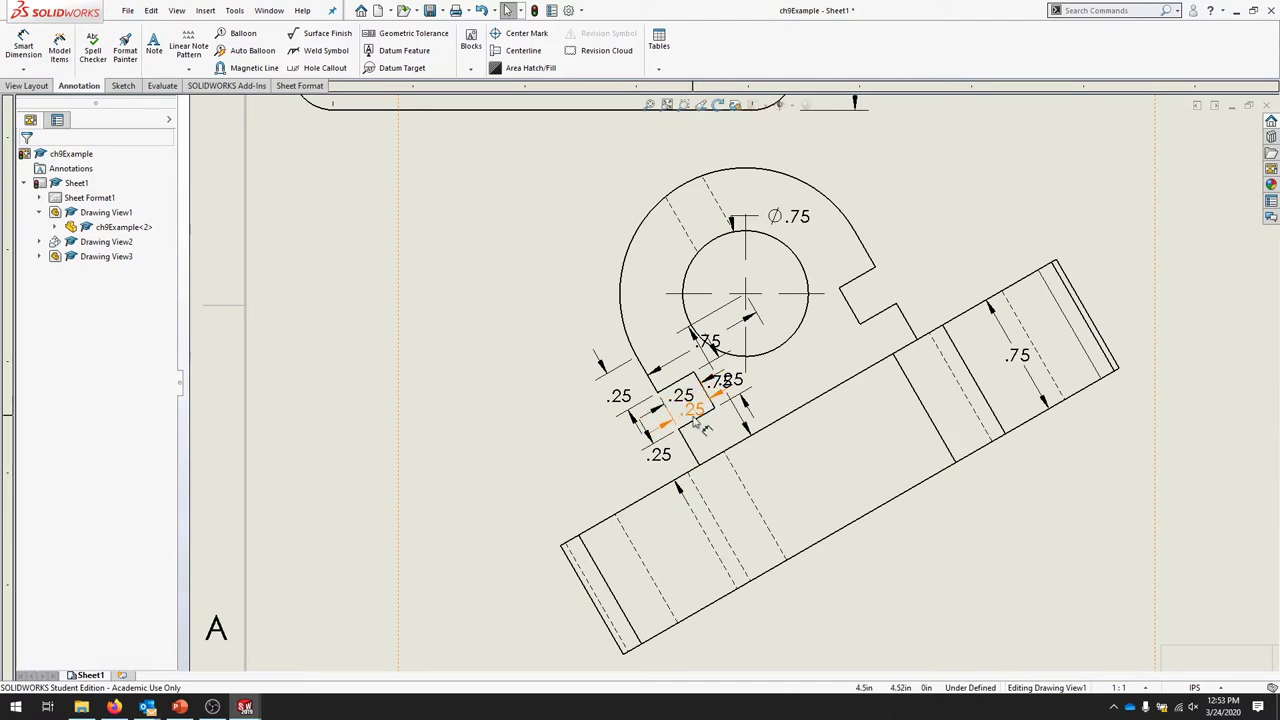
pyautogui.moveTo(697, 422)
pyautogui.mouseDown()
pyautogui.moveTo(760, 418)
pyautogui.moveTo(615, 420)
pyautogui.moveTo(586, 437)
pyautogui.moveTo(600, 434)
pyautogui.moveTo(568, 398)
pyautogui.moveTo(570, 421)
pyautogui.mouseUp()
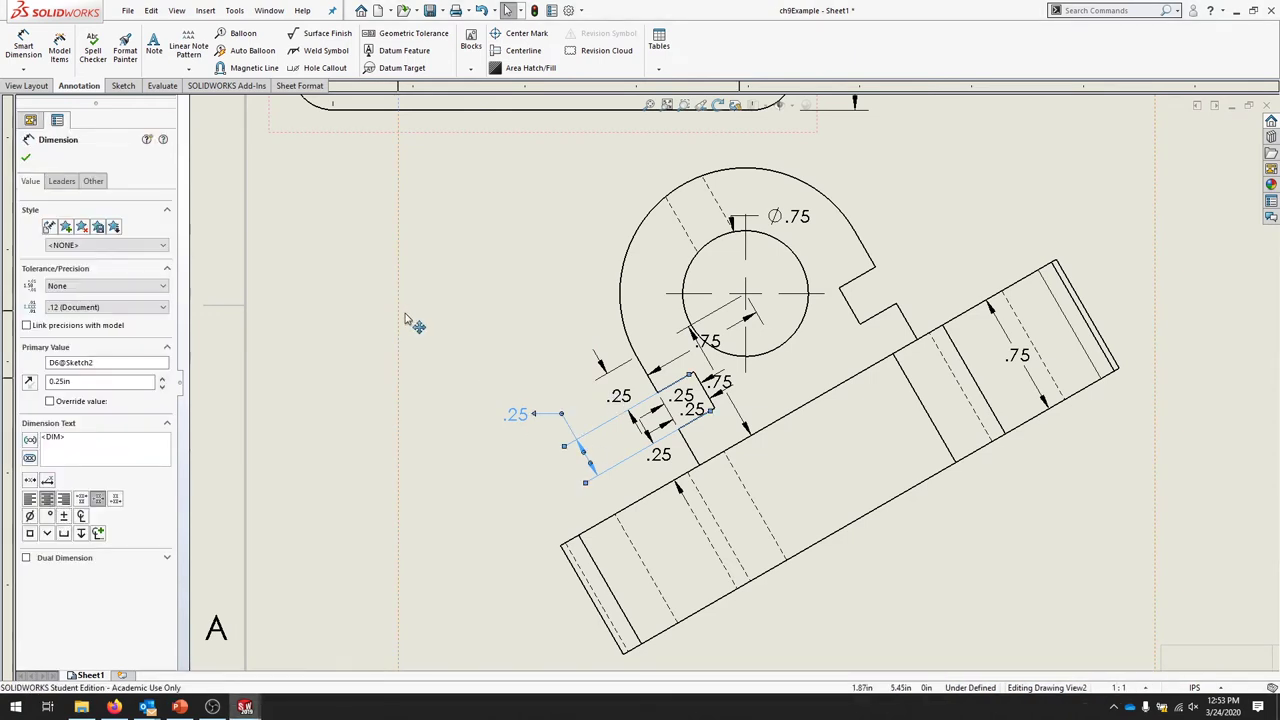
pyautogui.click(61, 181)
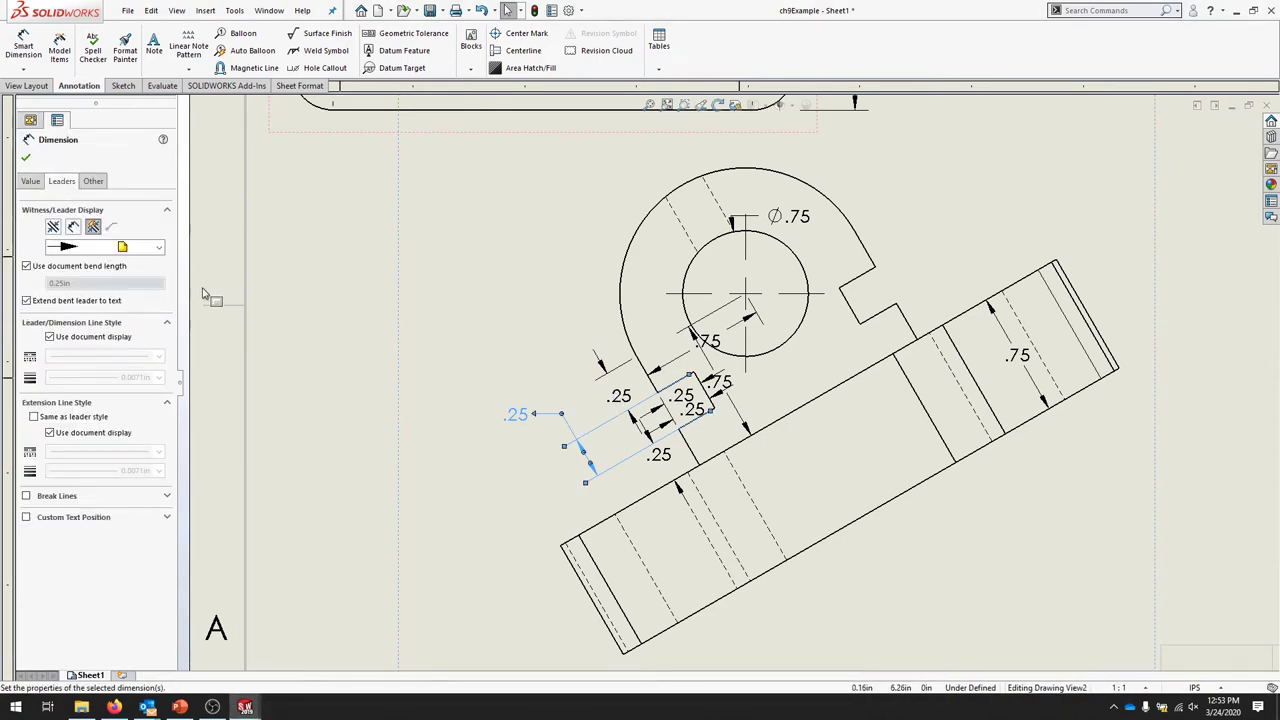
pyautogui.click(54, 227)
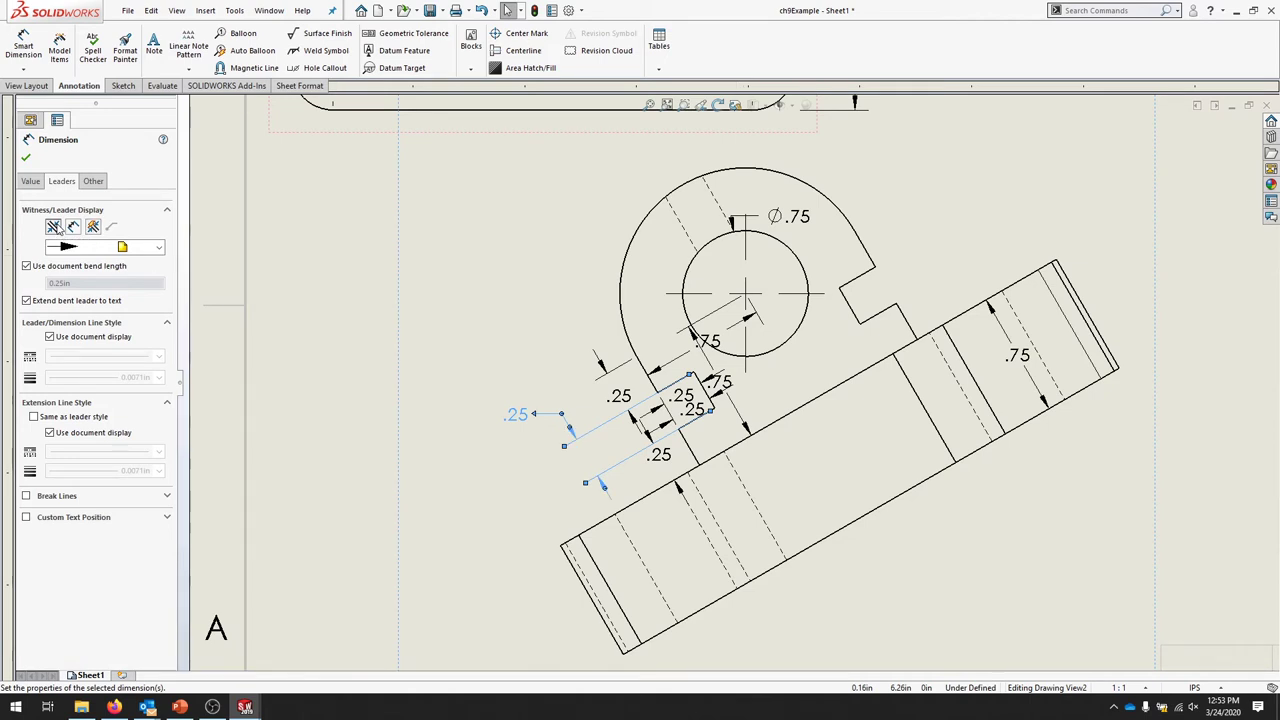
# Step: Drag both .75 dimensions clear of the part, one right and one upper left
pyautogui.moveTo(1005, 340); pyautogui.dragTo(1095, 293)
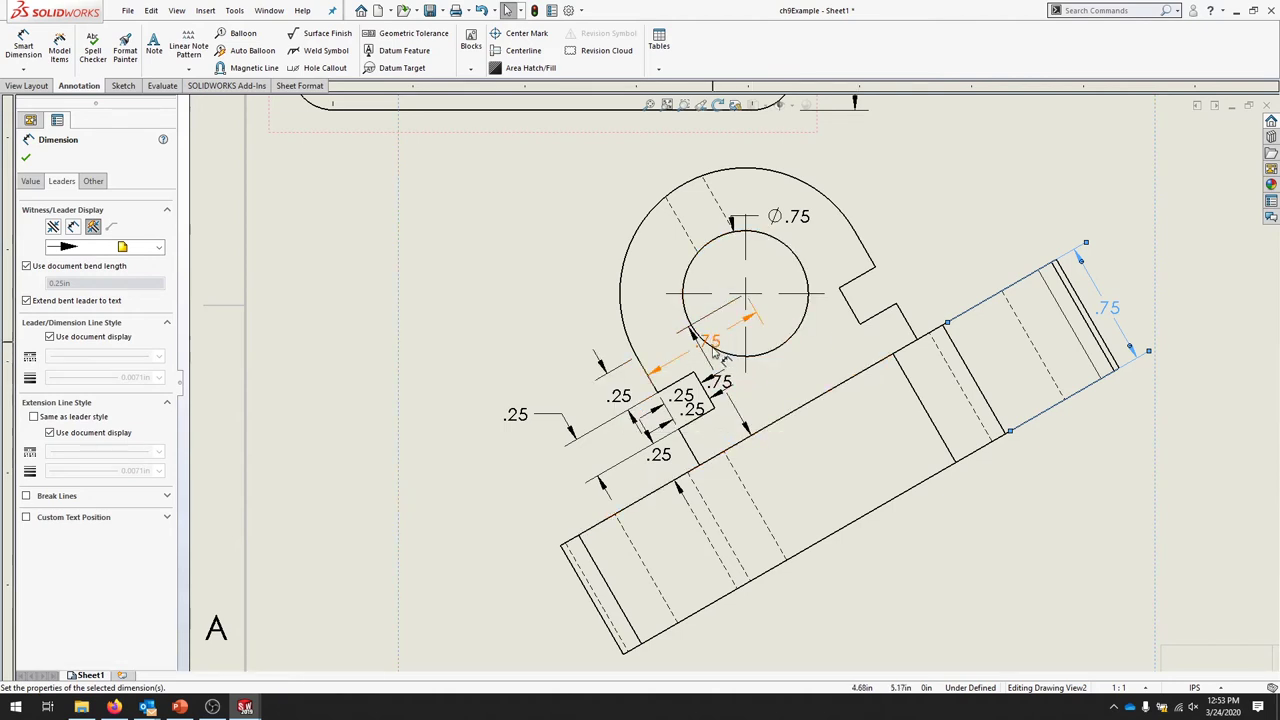
pyautogui.moveTo(710, 343)
pyautogui.mouseDown()
pyautogui.moveTo(657, 371)
pyautogui.moveTo(571, 323)
pyautogui.moveTo(630, 200)
pyautogui.mouseUp()
pyautogui.moveTo(662, 248); pyautogui.dragTo(714, 340, button='middle')
# Step: Finish editing the Ø.75 dimension and deselect it
pyautogui.scroll(2, 920, 535)
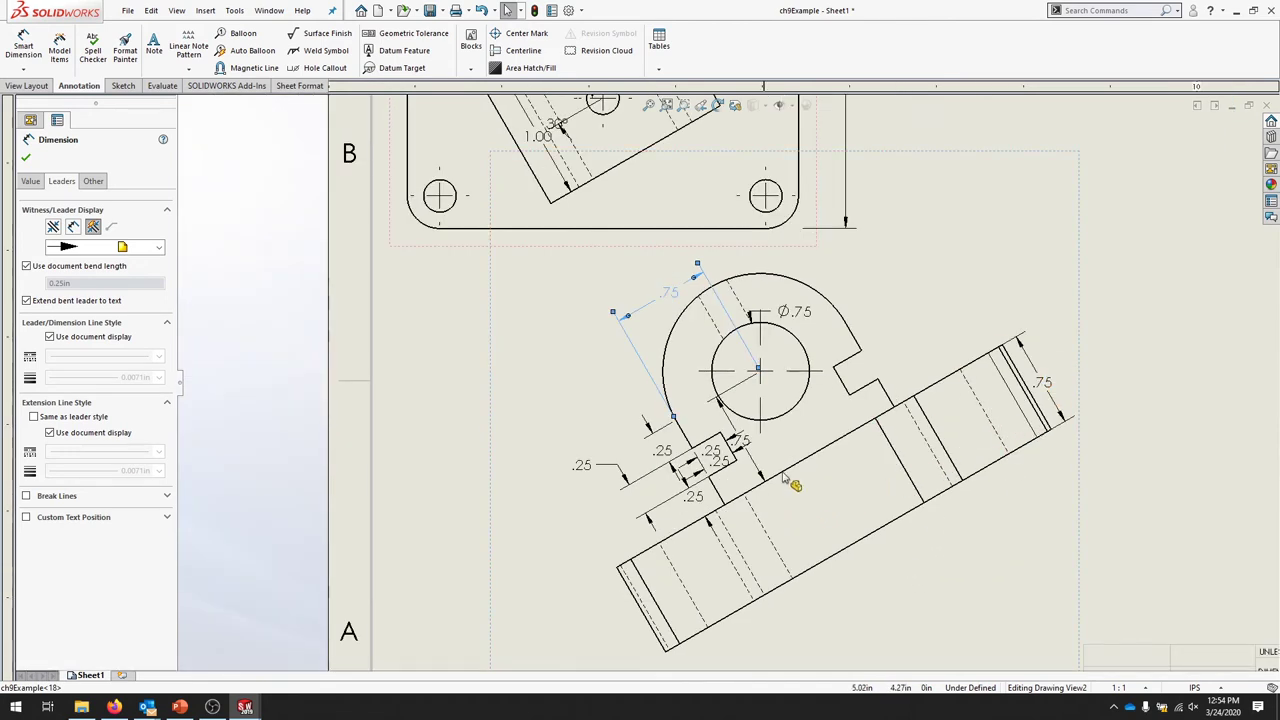
pyautogui.click(30, 181)
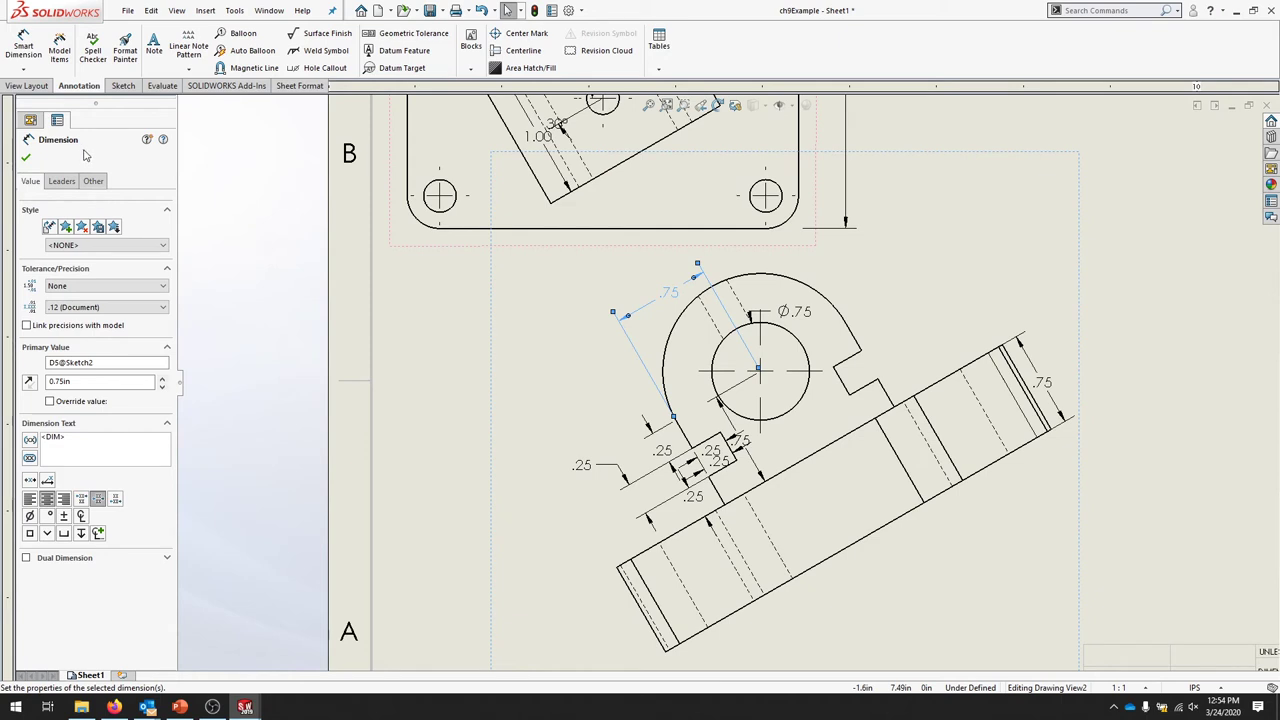
pyautogui.press('Escape')
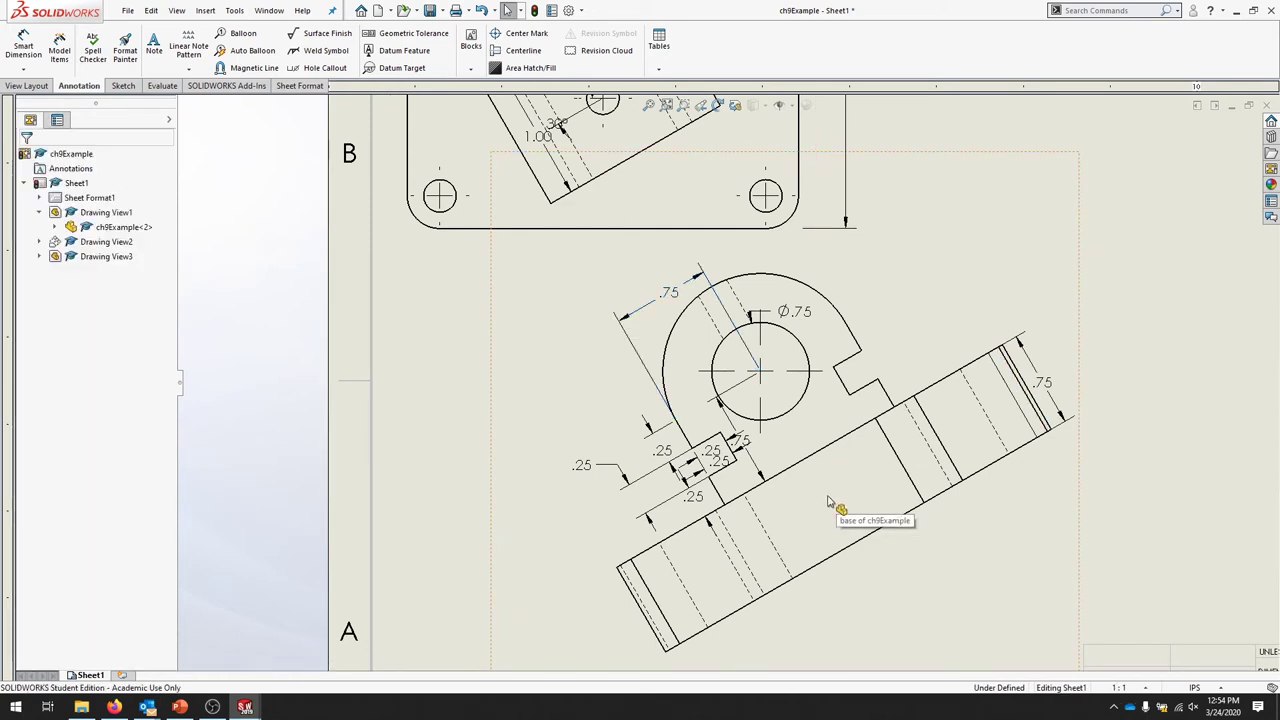
# Step: Set Drawing View2 to Tangent Edges Removed and clear the view selection
pyautogui.rightClick(828, 493)
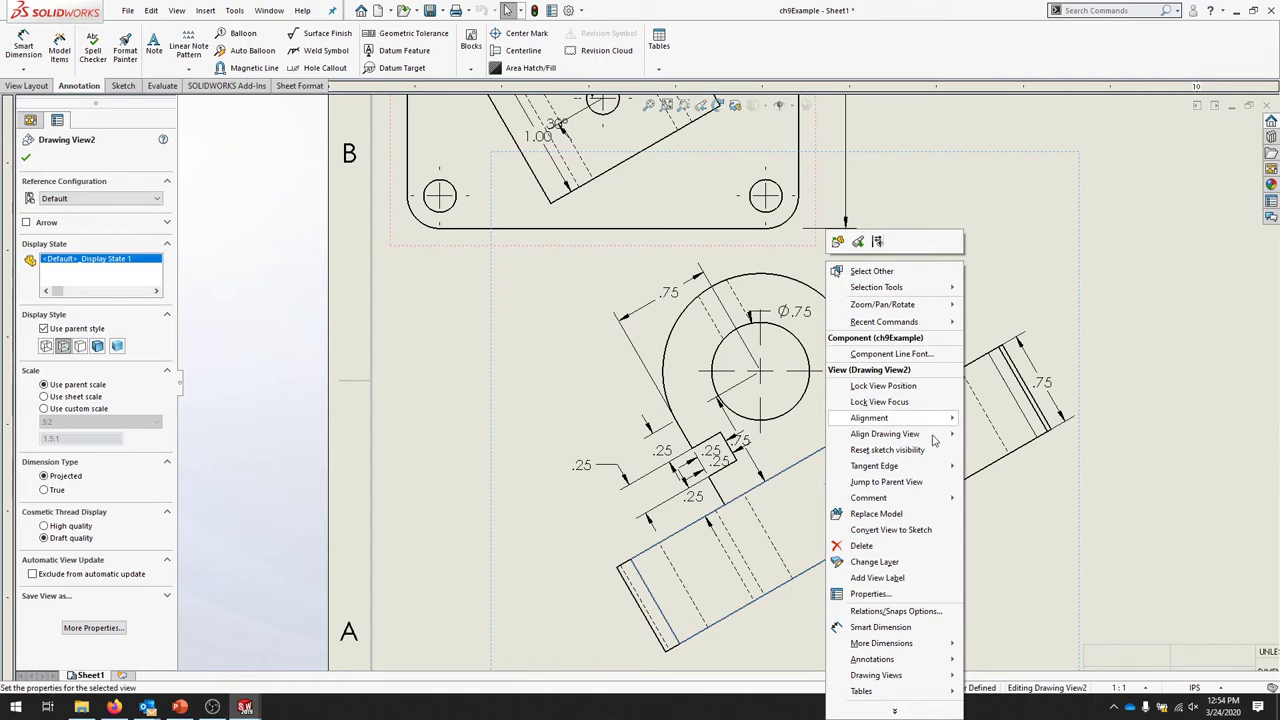
pyautogui.moveTo(927, 468)
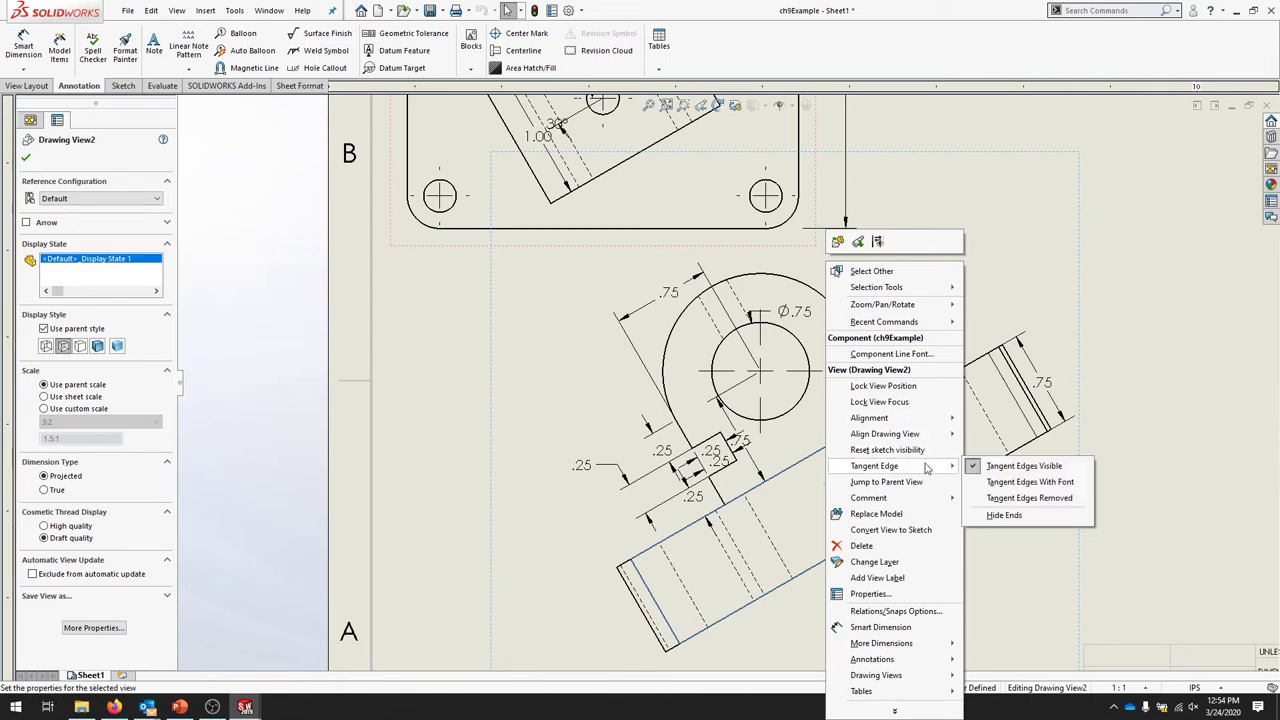
pyautogui.click(1000, 497)
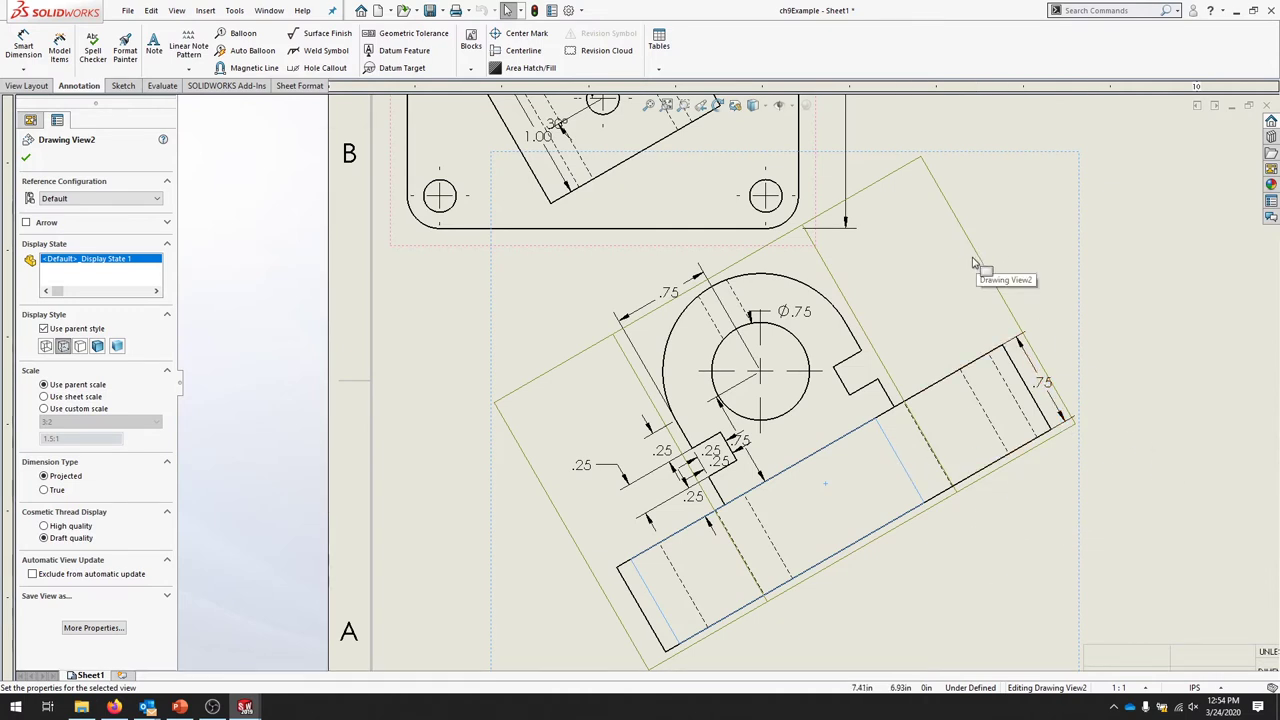
pyautogui.click(26, 157)
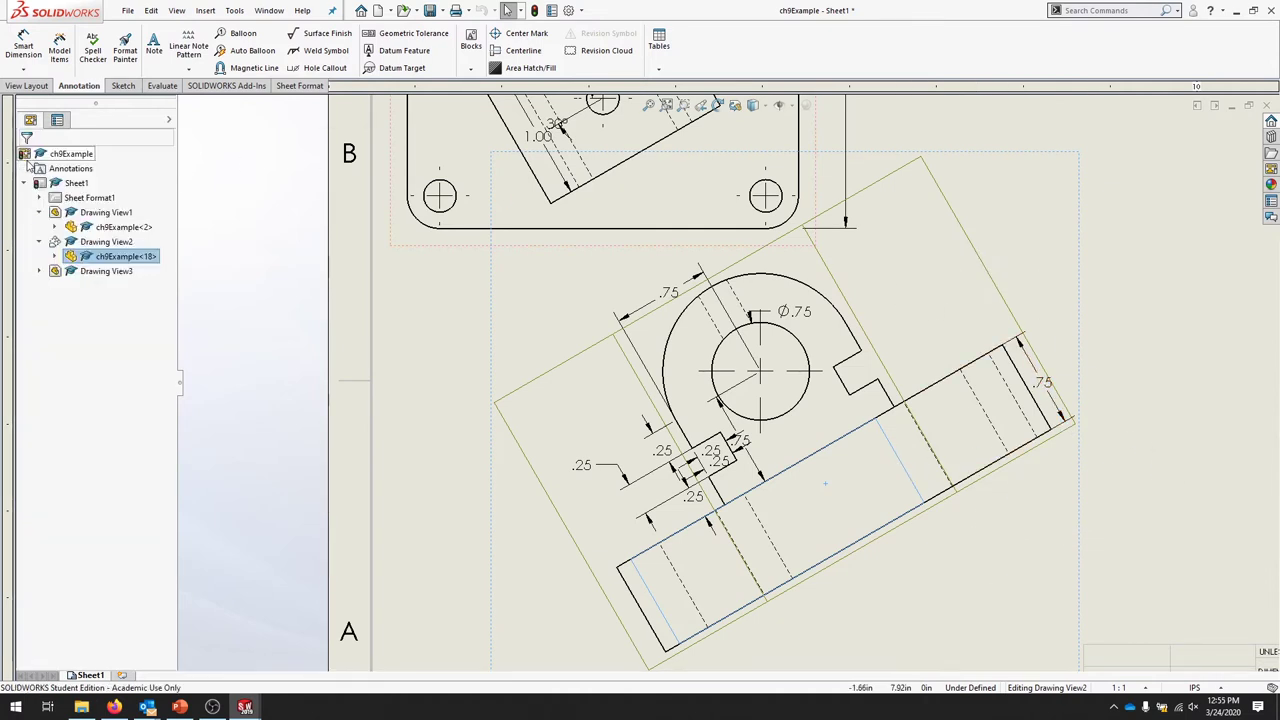
pyautogui.click(420, 441)
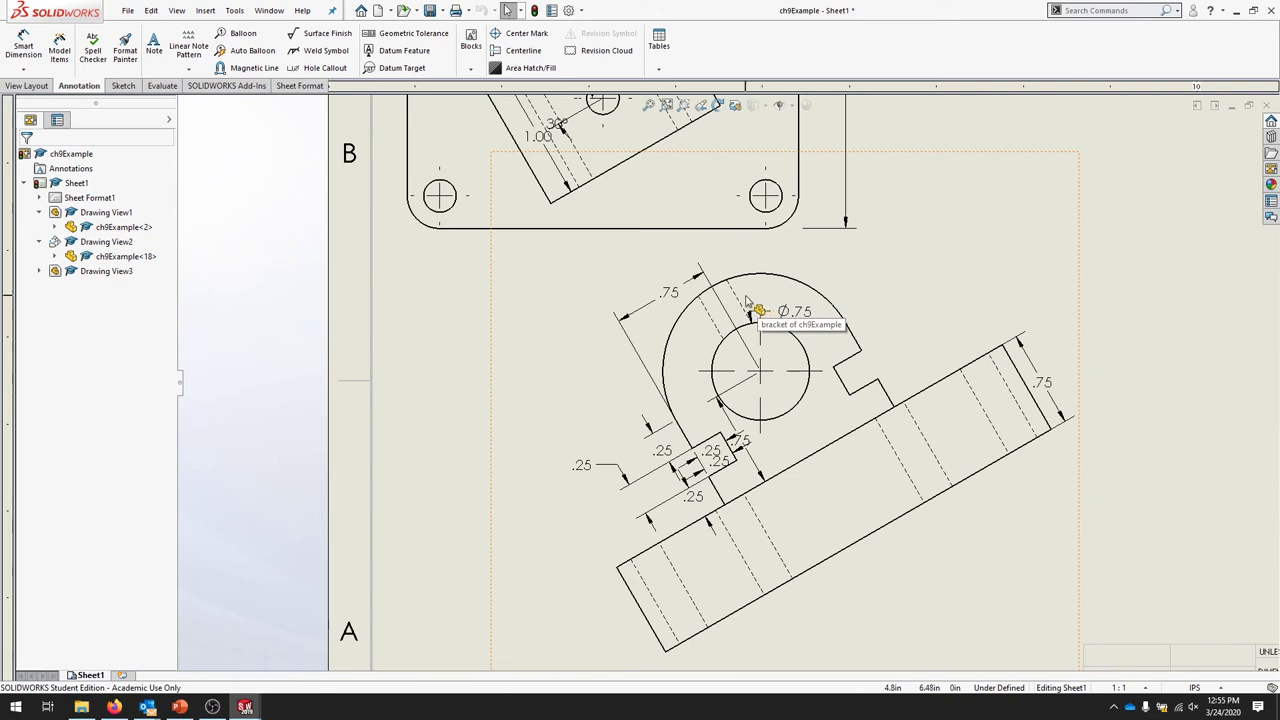
# Step: Turn off document defaults for the Ø.75 hole's center mark and set mark size to 0.075in
pyautogui.click(762, 372)
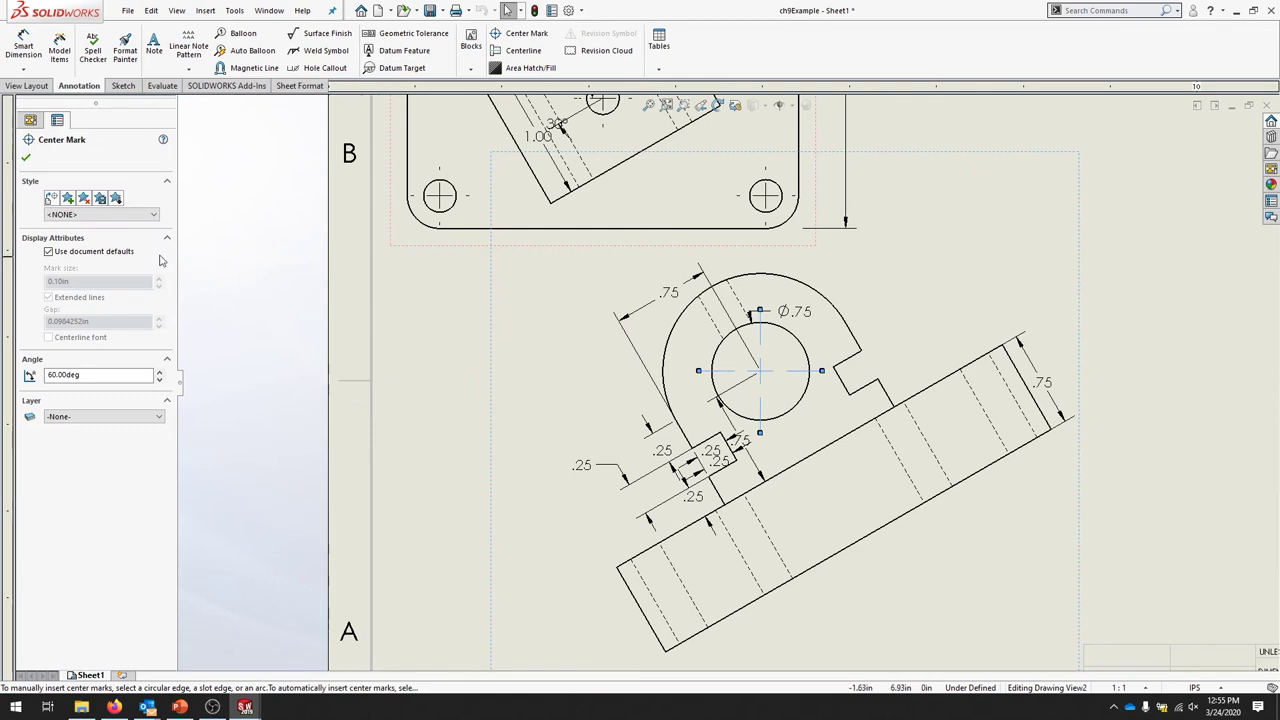
pyautogui.click(66, 252)
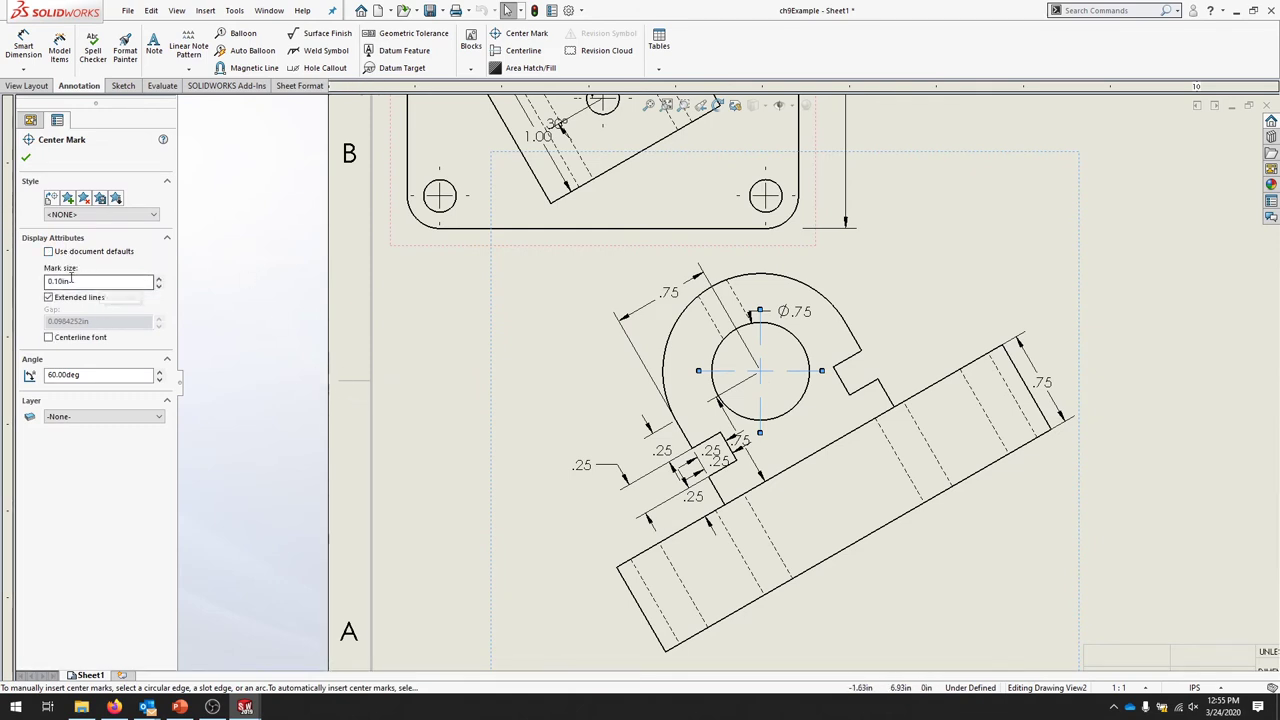
pyautogui.moveTo(57, 281); pyautogui.dragTo(62, 281)
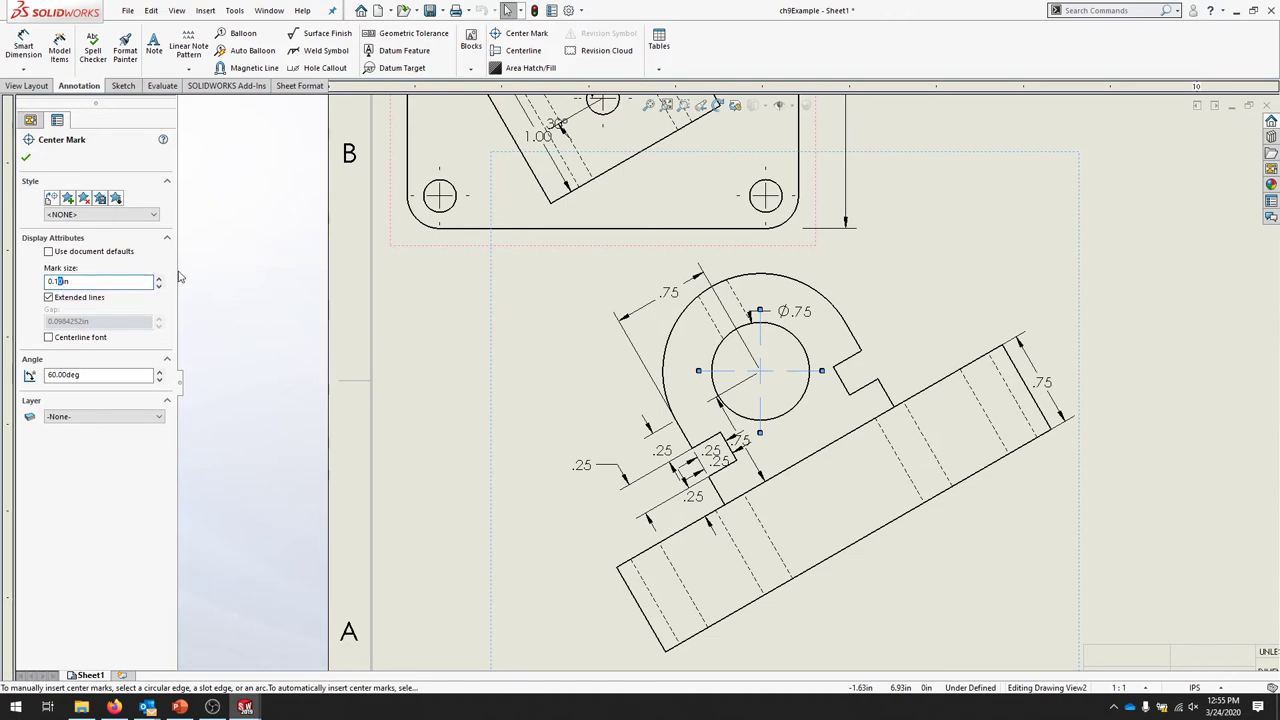
pyautogui.write('075')
pyautogui.click(26, 160)
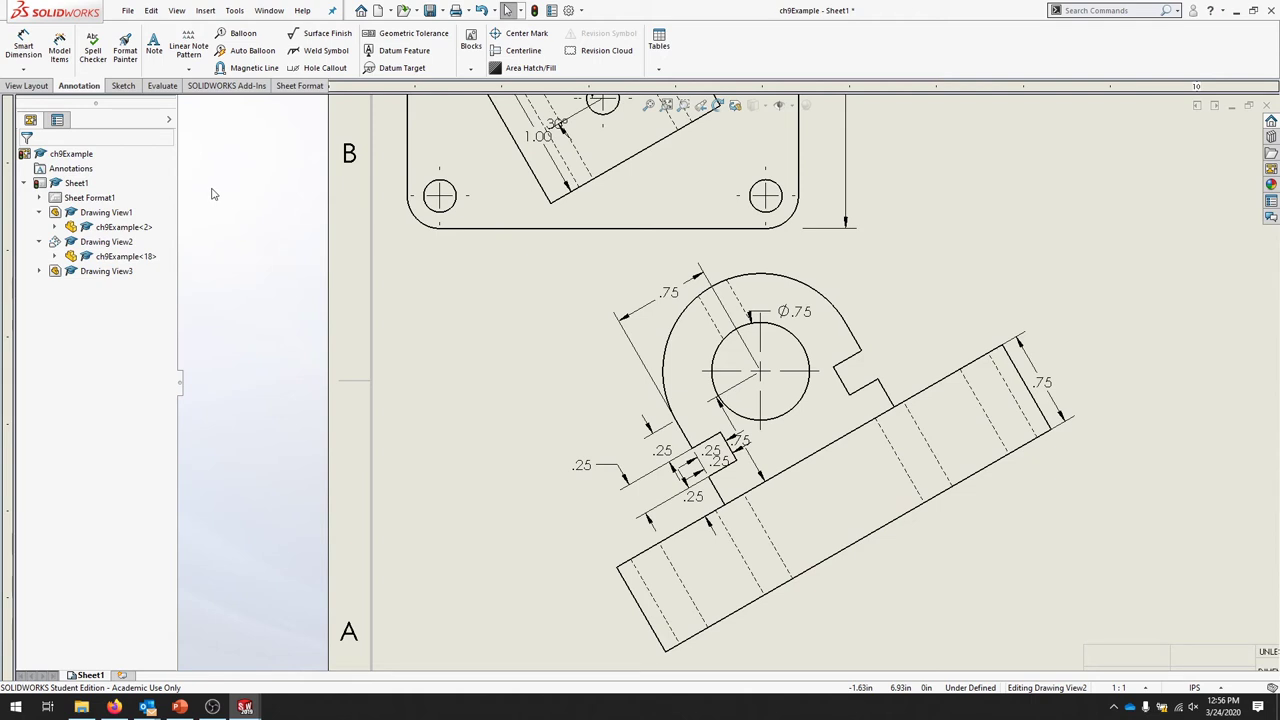
# Step: Draw centerlines between each hidden hole-edge pair along the bracket's long angled arm
pyautogui.click(517, 51)
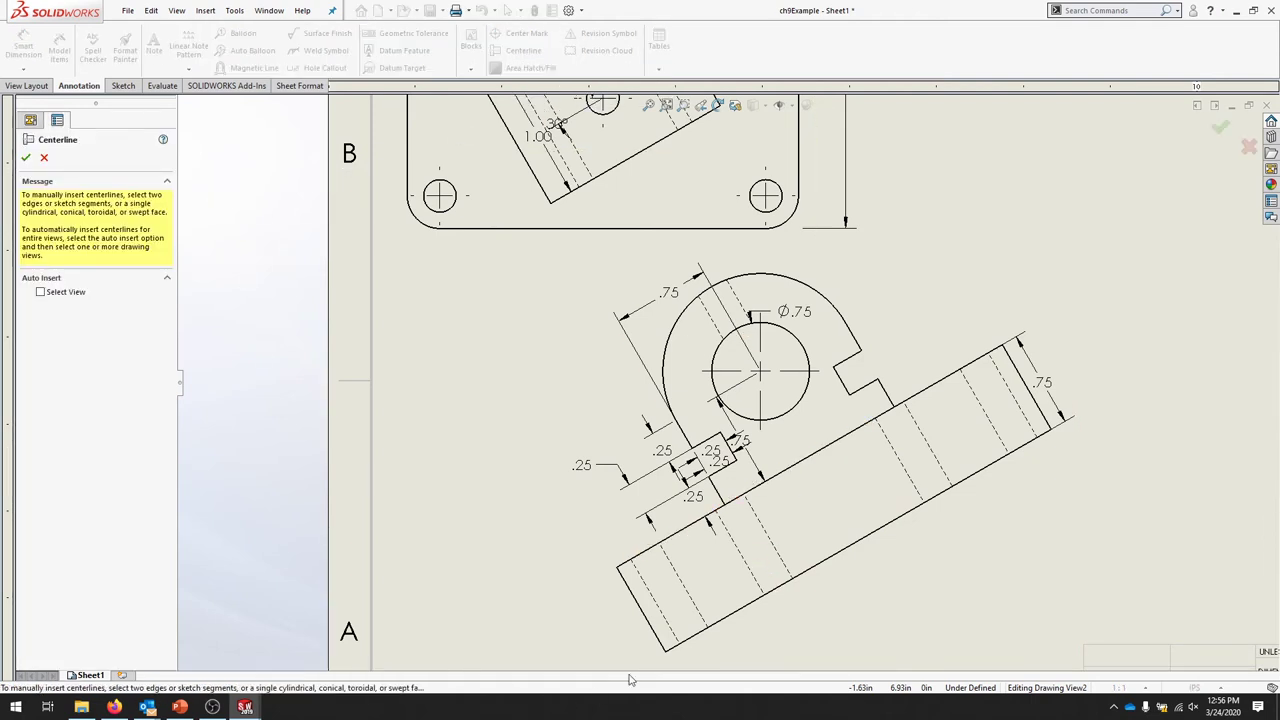
pyautogui.click(664, 620)
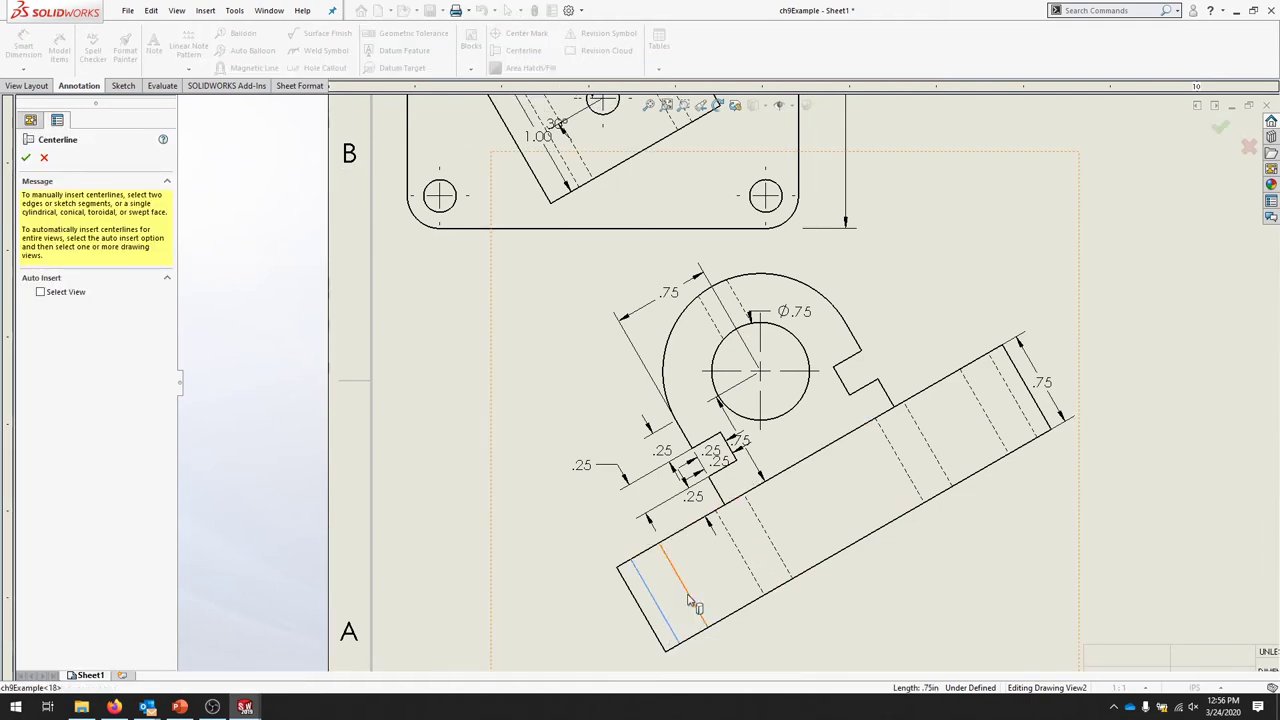
pyautogui.click(779, 556)
pyautogui.click(916, 484)
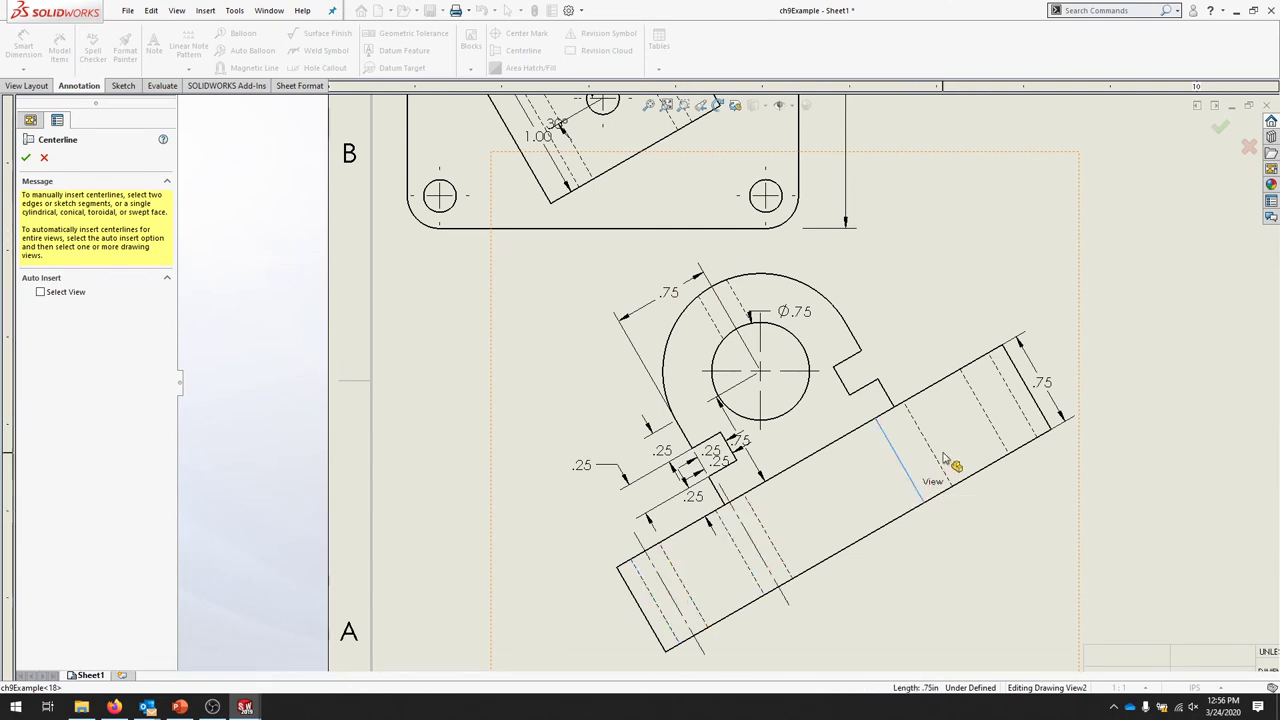
pyautogui.click(950, 464)
pyautogui.click(986, 440)
pyautogui.click(1025, 417)
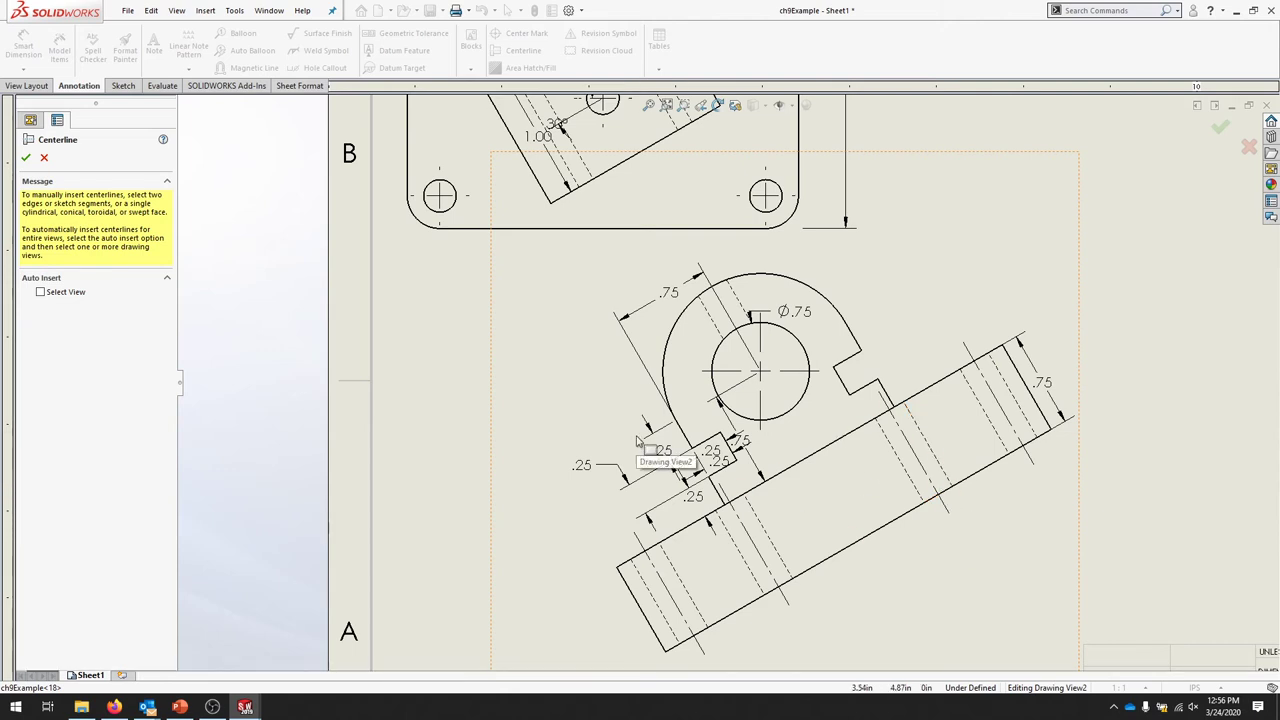
pyautogui.click(26, 157)
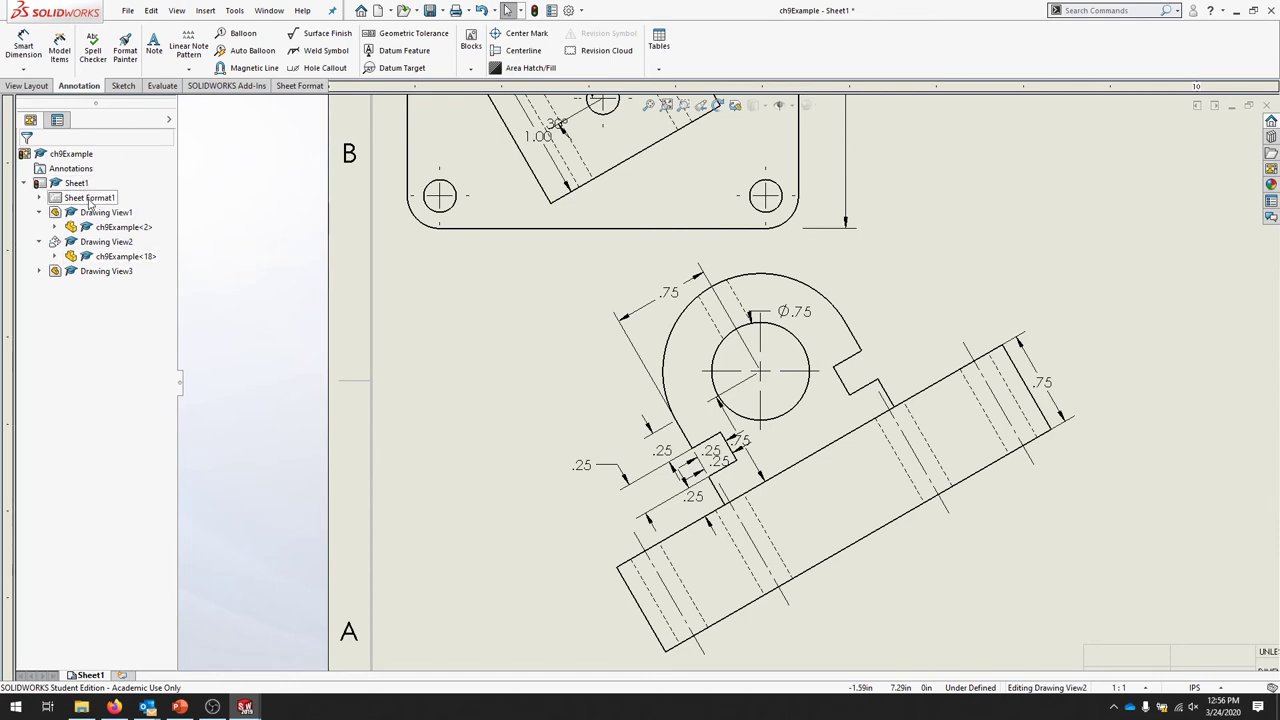
pyautogui.rightClick(79, 186)
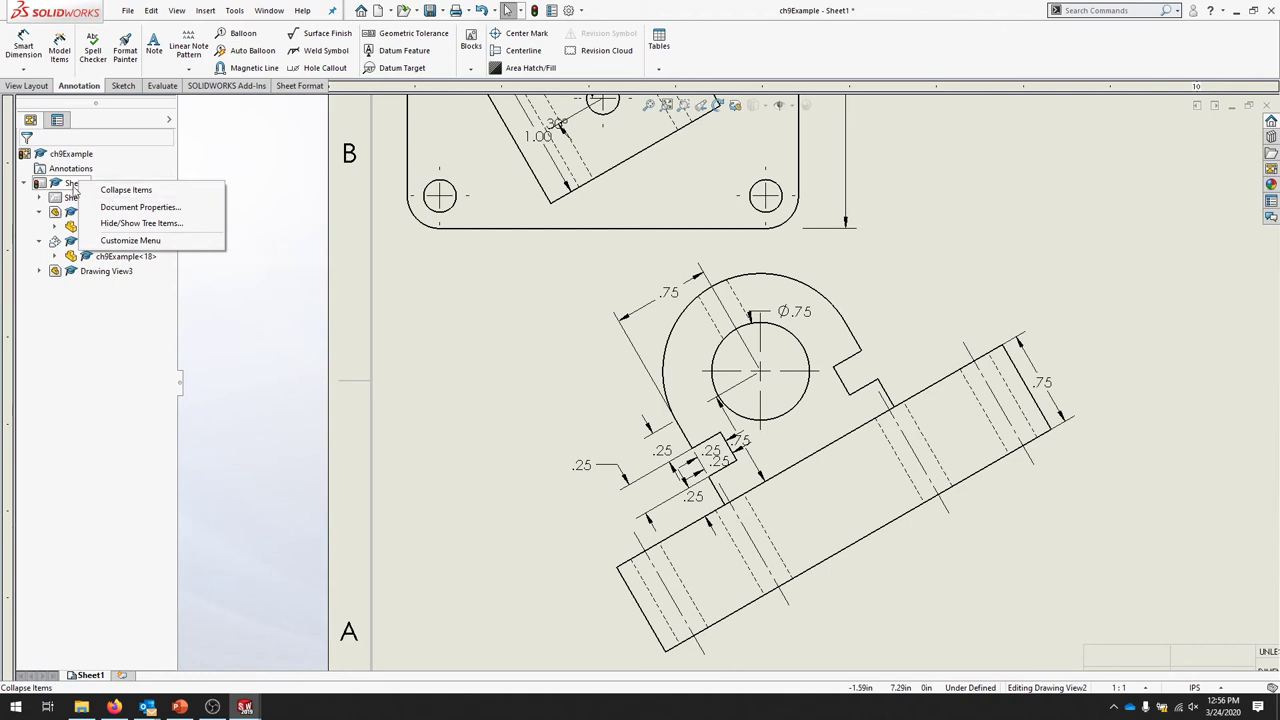
pyautogui.click(75, 185)
pyautogui.rightClick(75, 186)
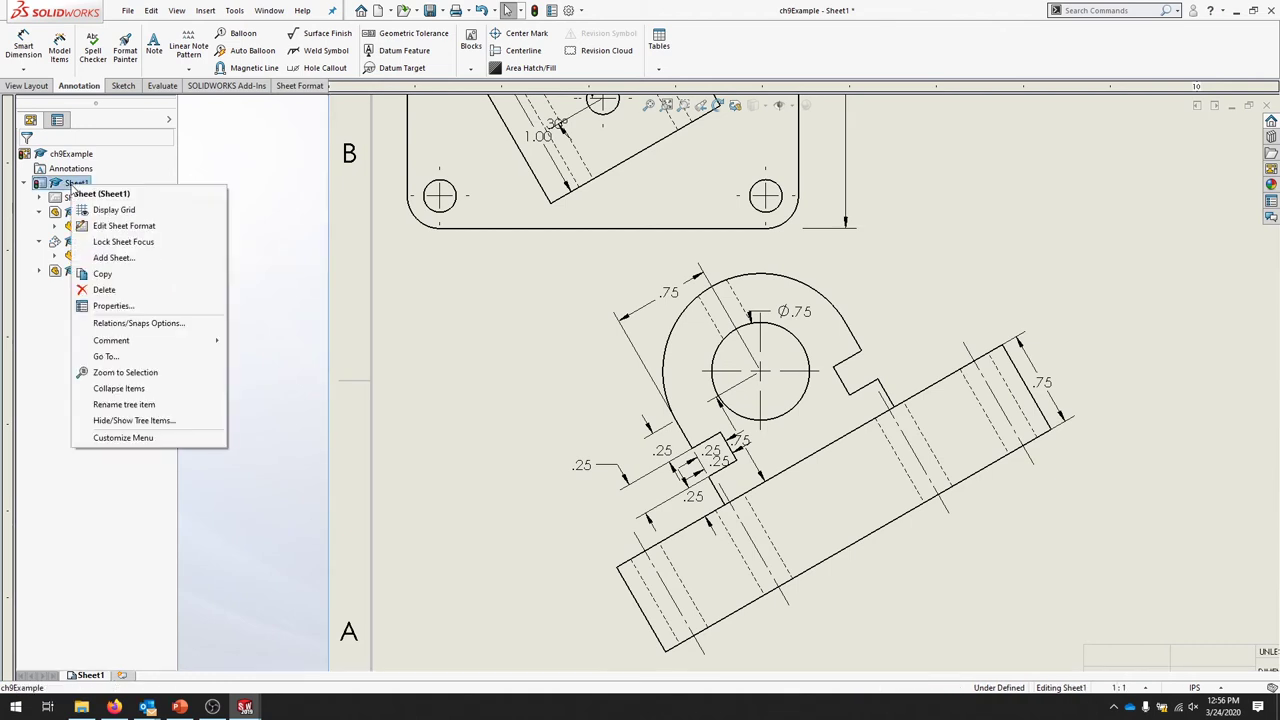
pyautogui.click(106, 306)
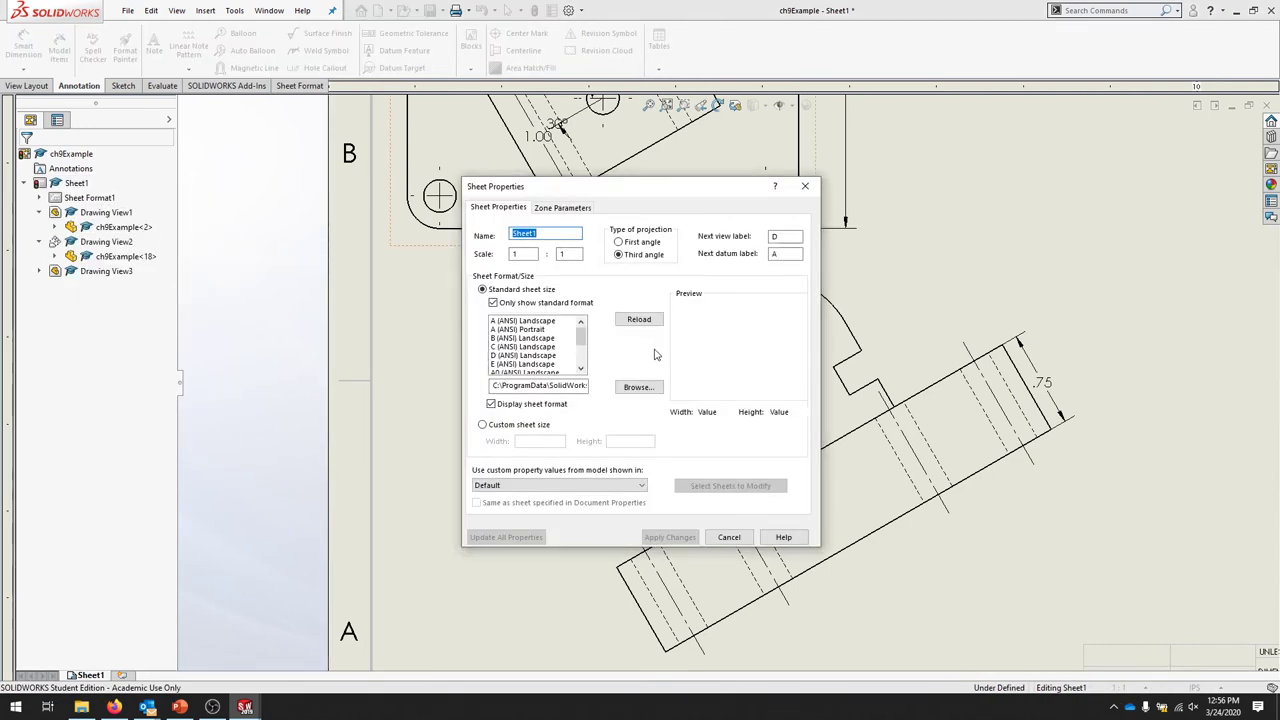
pyautogui.press('Tab')
pyautogui.write('3')
pyautogui.press('Tab')
pyautogui.write('2')
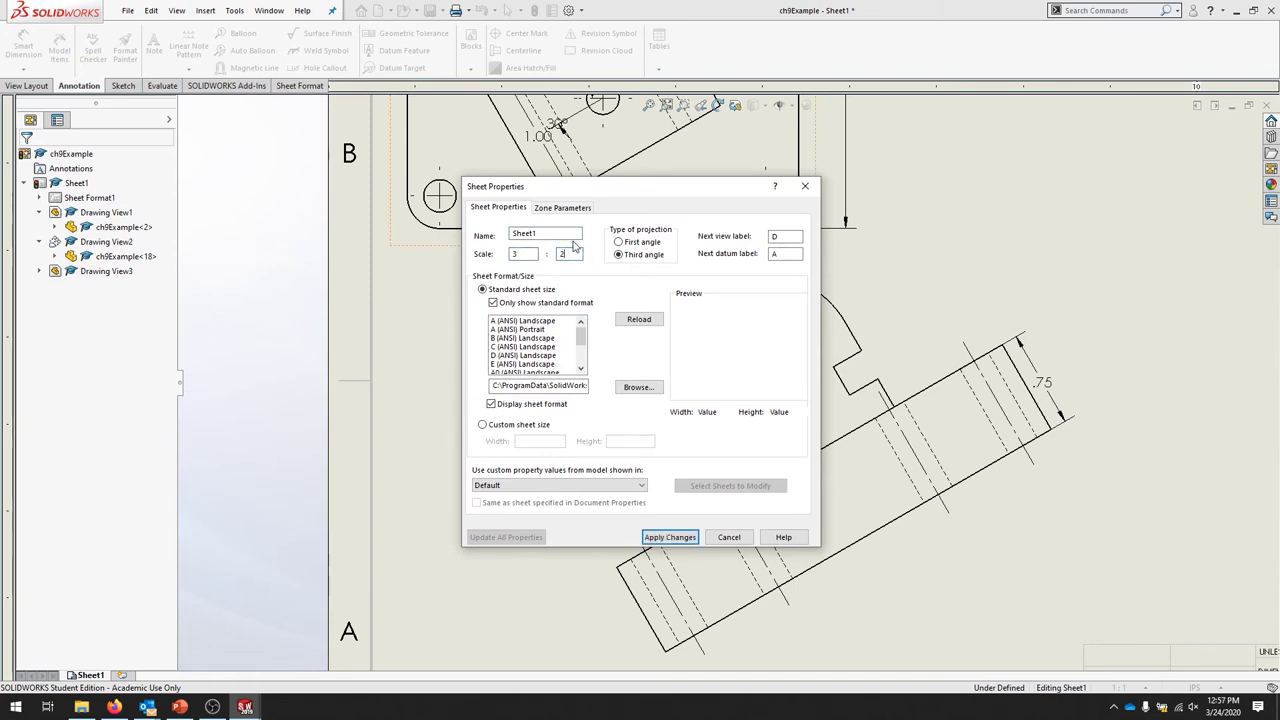
pyautogui.press('Return')
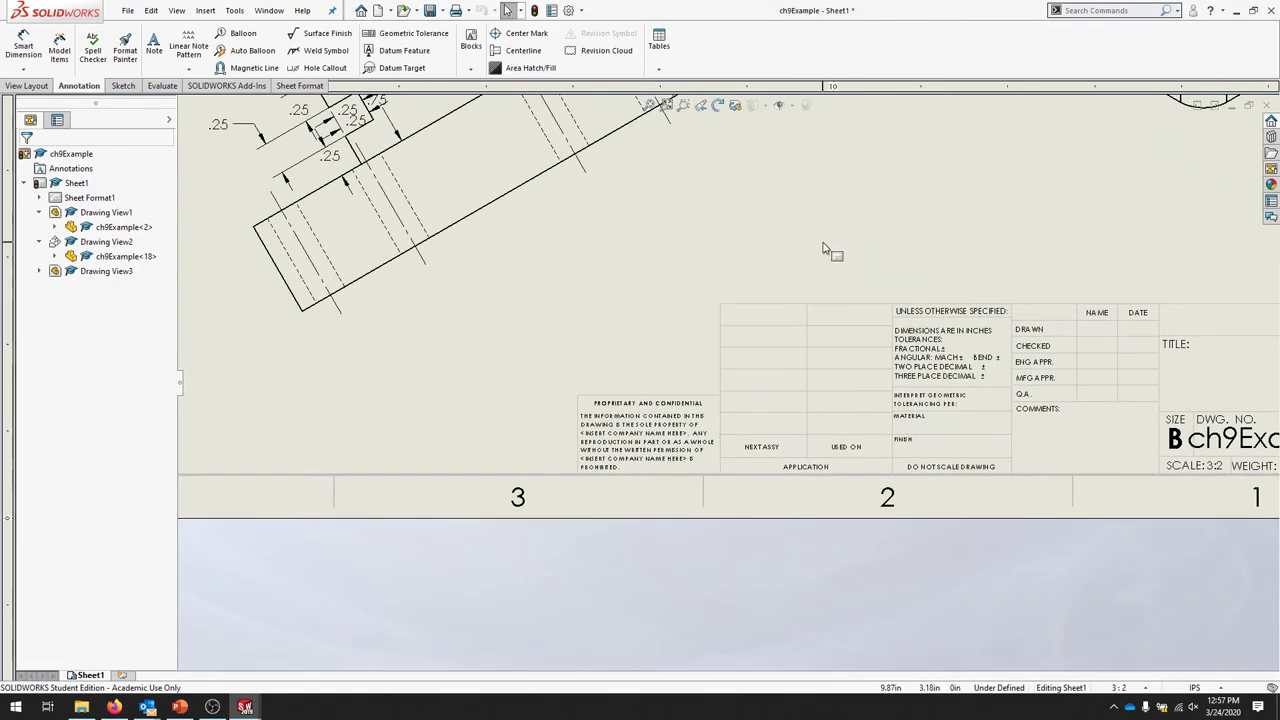
pyautogui.keyDown('ctrl'); pyautogui.moveTo(1057, 229); pyautogui.dragTo(903, 197, button='middle'); pyautogui.keyUp('ctrl')
pyautogui.scroll(-1, 1060, 470)
pyautogui.scroll(-1, 1060, 470)
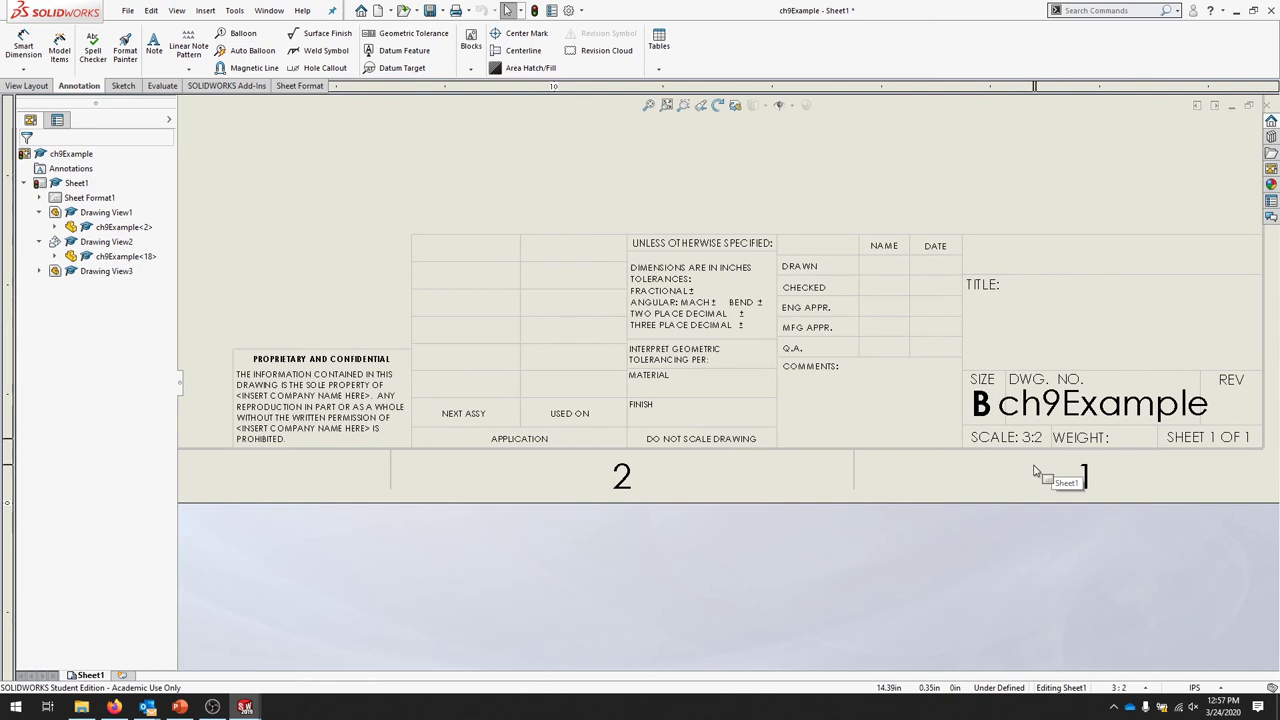
pyautogui.scroll(8, 857, 243)
pyautogui.scroll(-3, 843, 278)
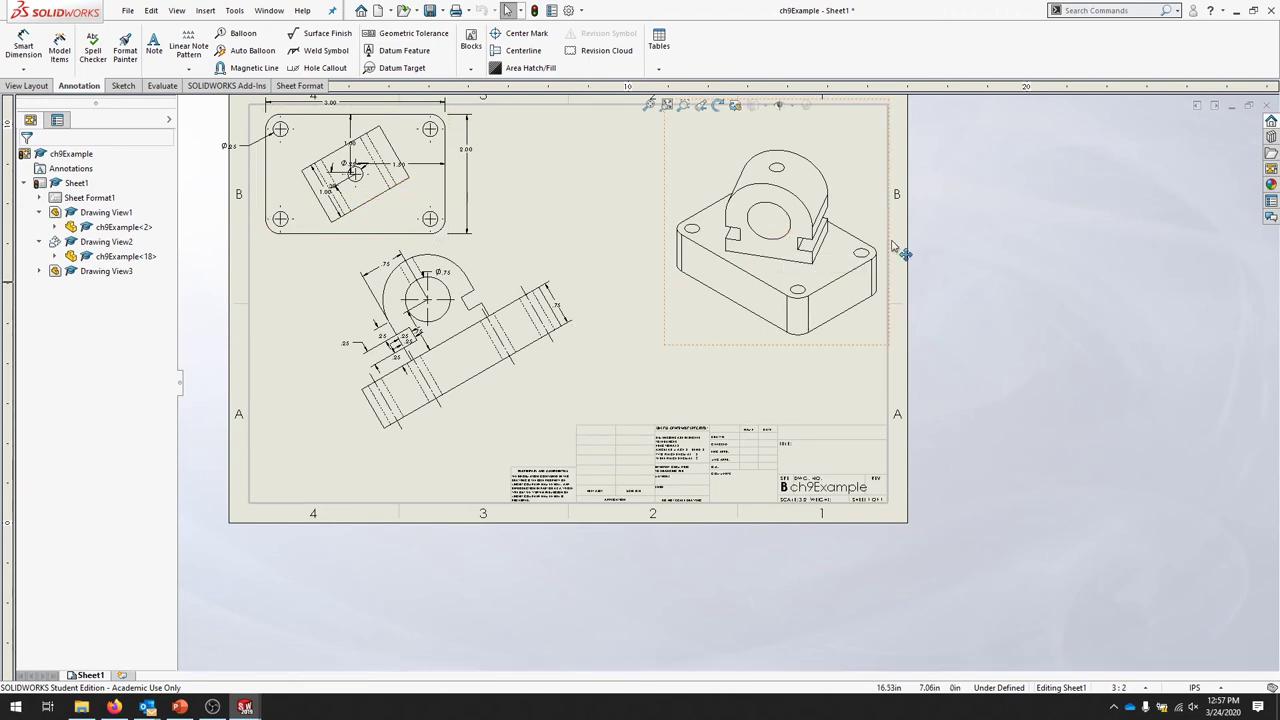
# Step: Set the isometric Drawing View3 display style to Shaded With Edges
pyautogui.click(820, 292)
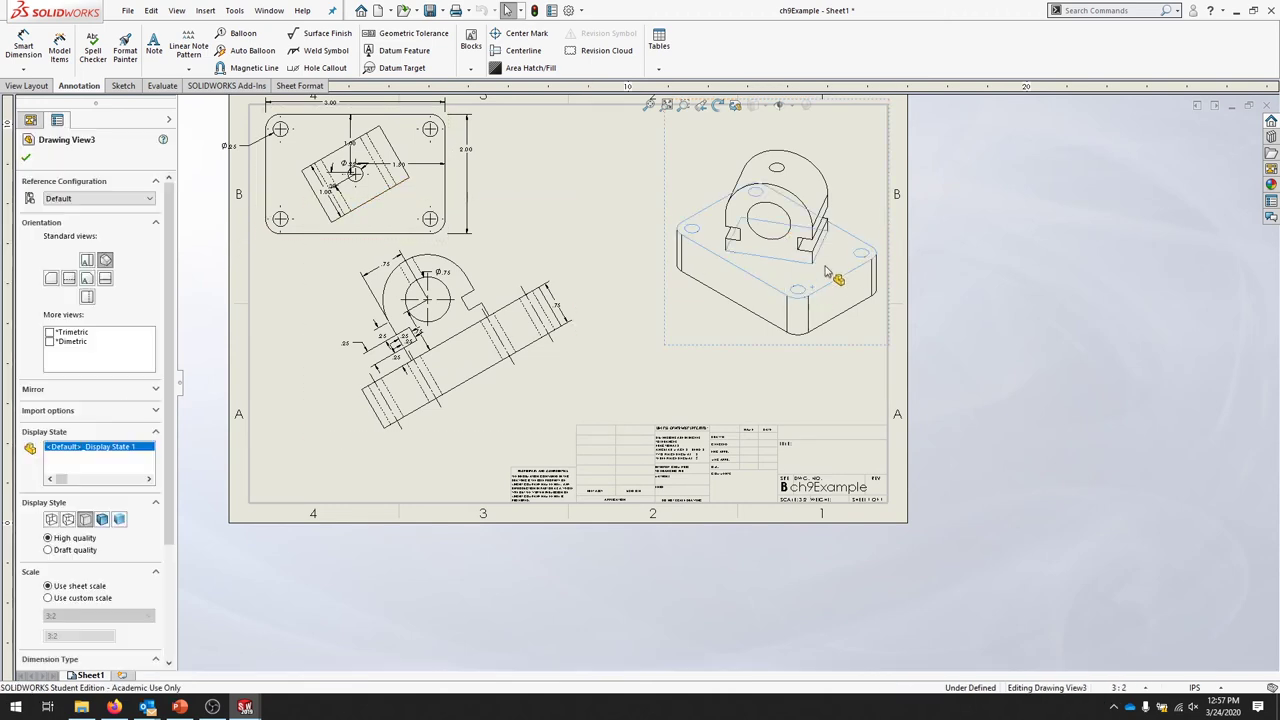
pyautogui.click(102, 519)
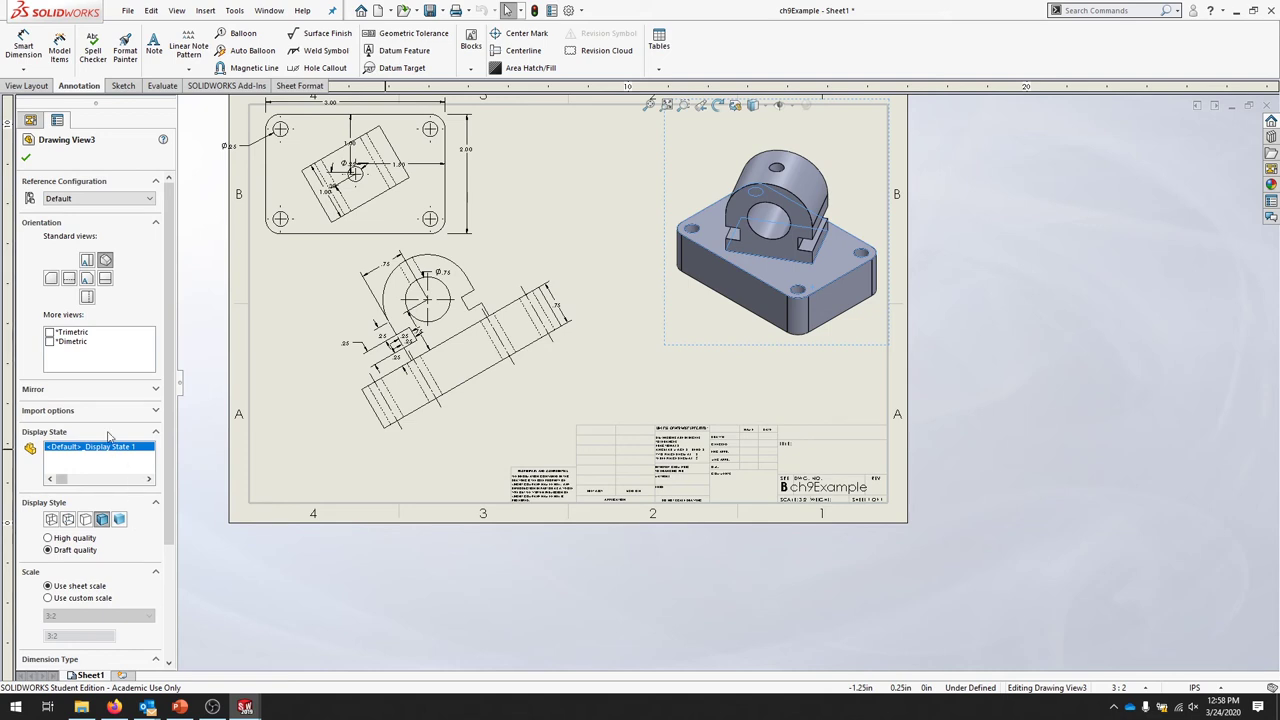
# Step: Confirm the isometric view, switch Sheet1 to Edit Sheet Format, and open File Properties
pyautogui.click(26, 157)
pyautogui.rightClick(73, 184)
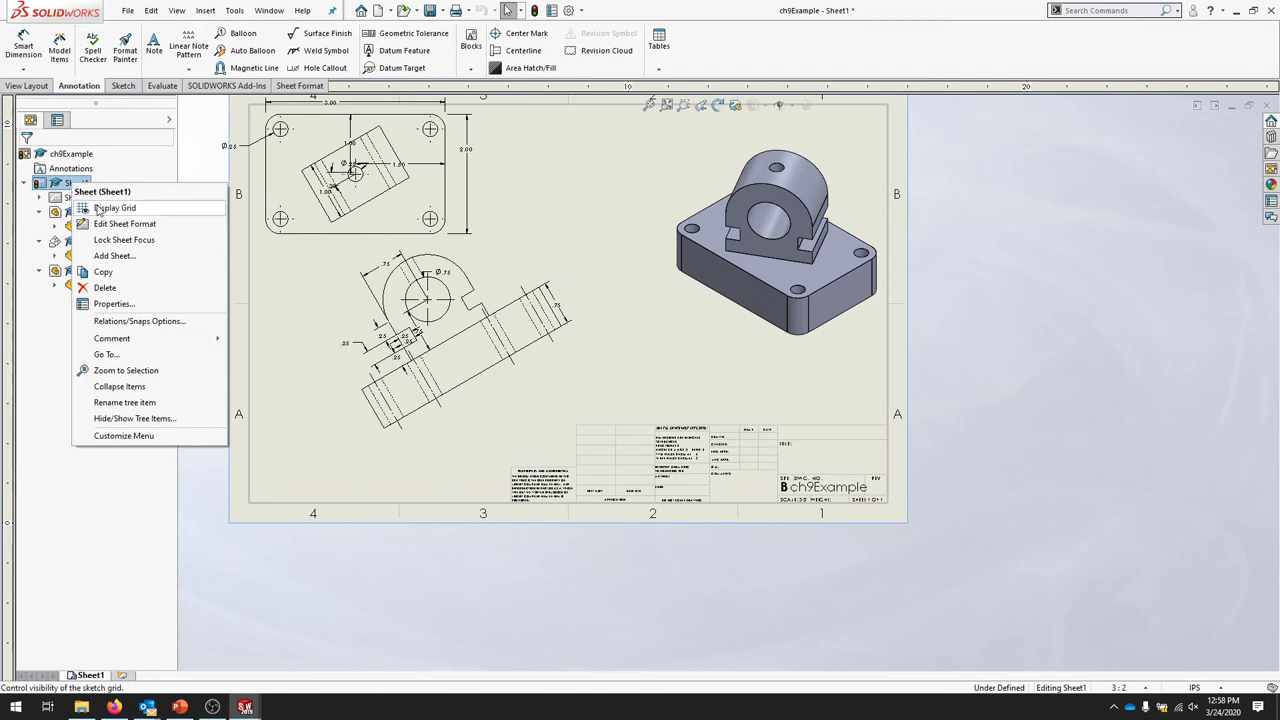
pyautogui.click(133, 224)
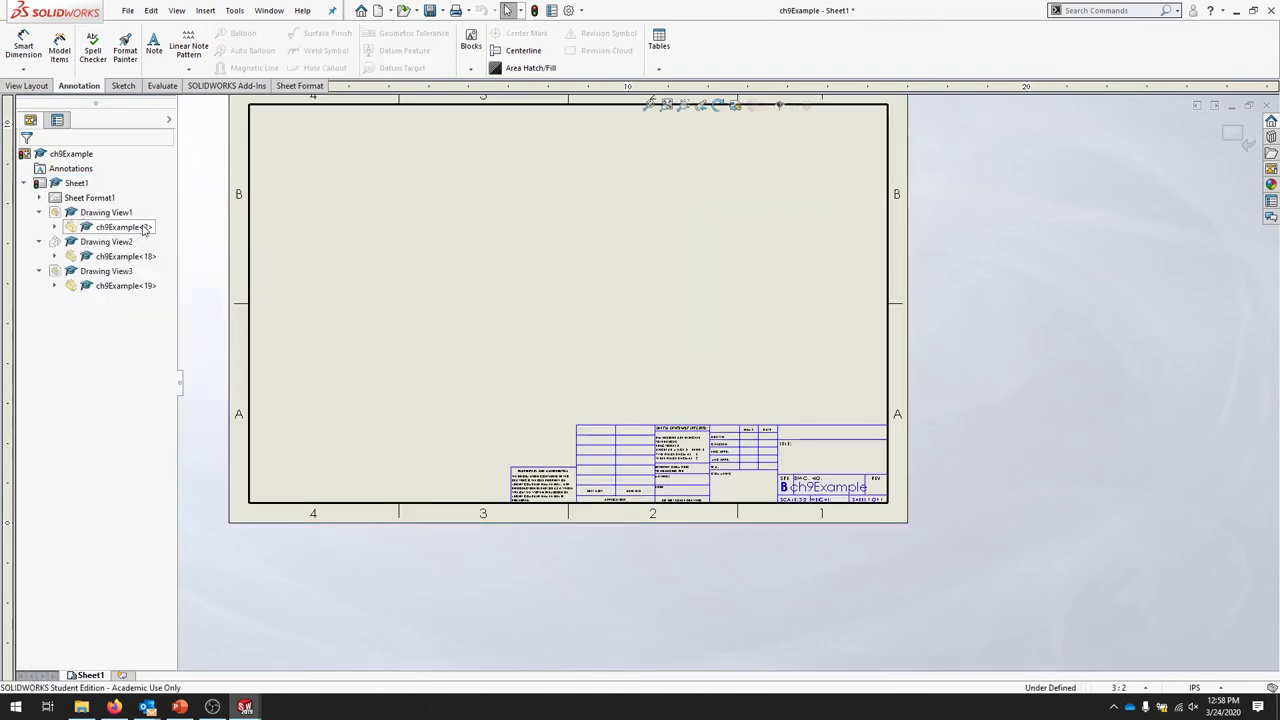
pyautogui.scroll(-4, 712, 470)
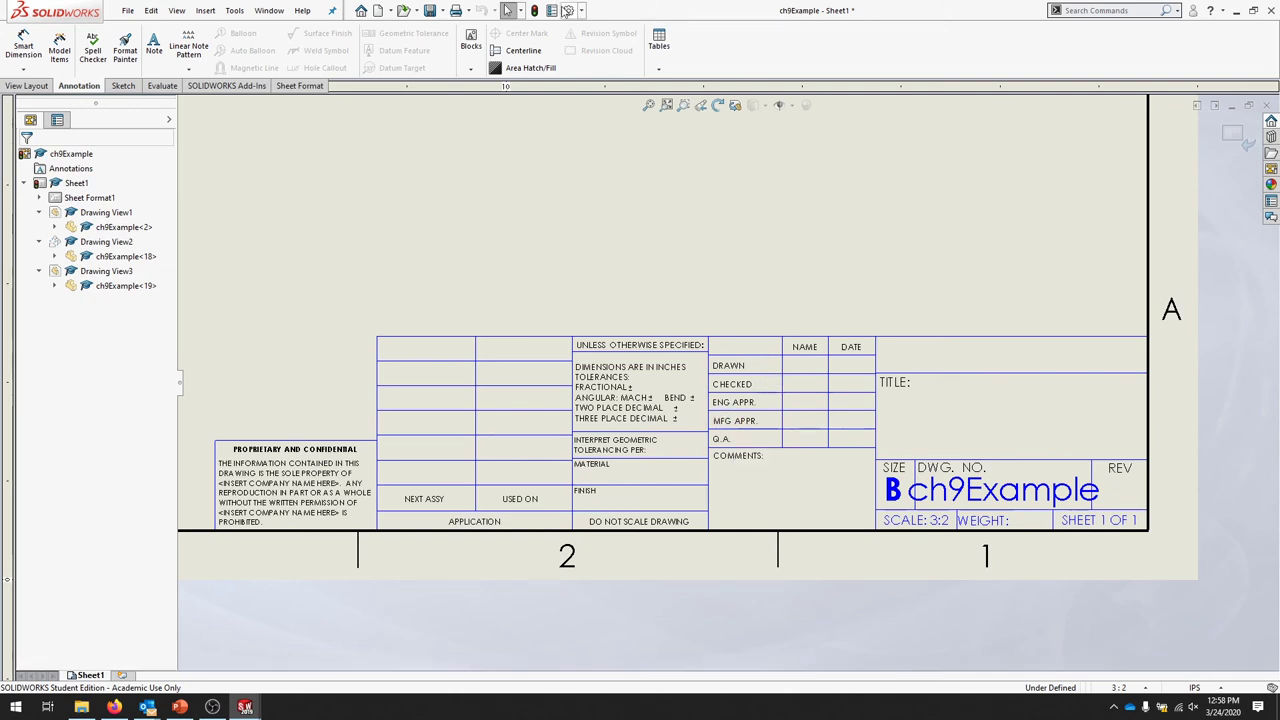
pyautogui.click(557, 10)
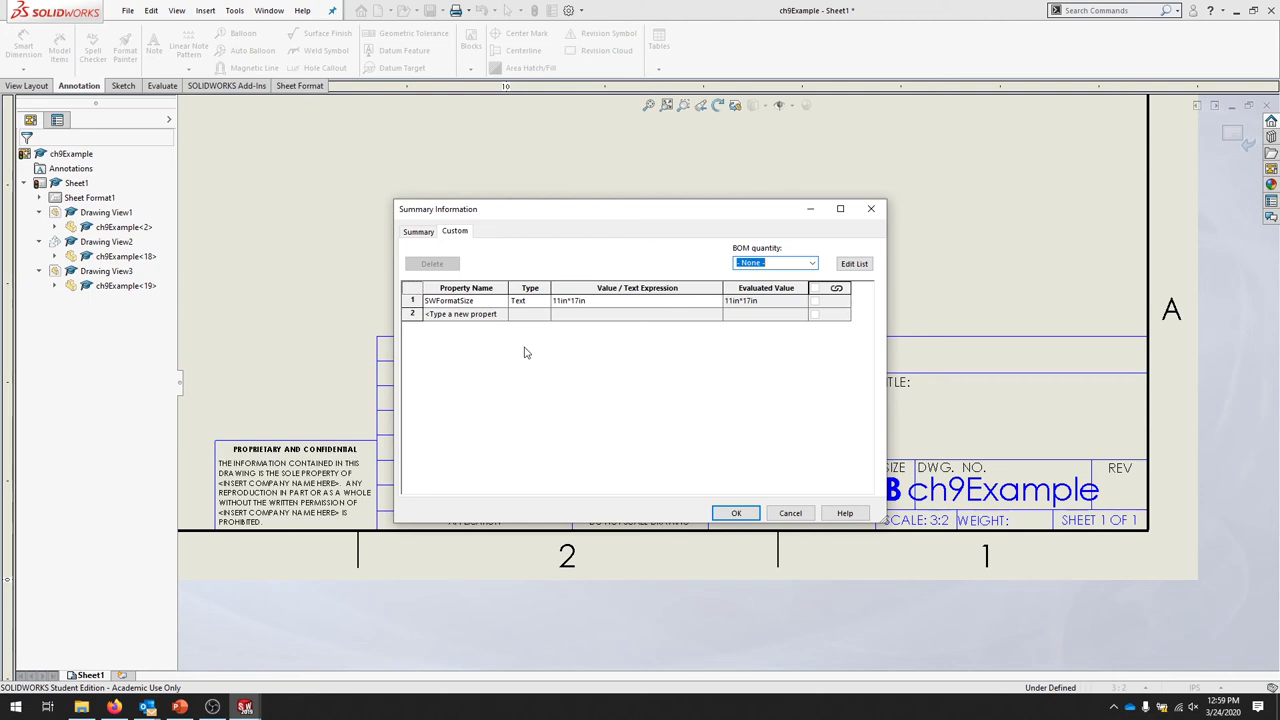
# Step: Add a Text custom property named DrawnBy with the drafter's name as its value
pyautogui.click(487, 314)
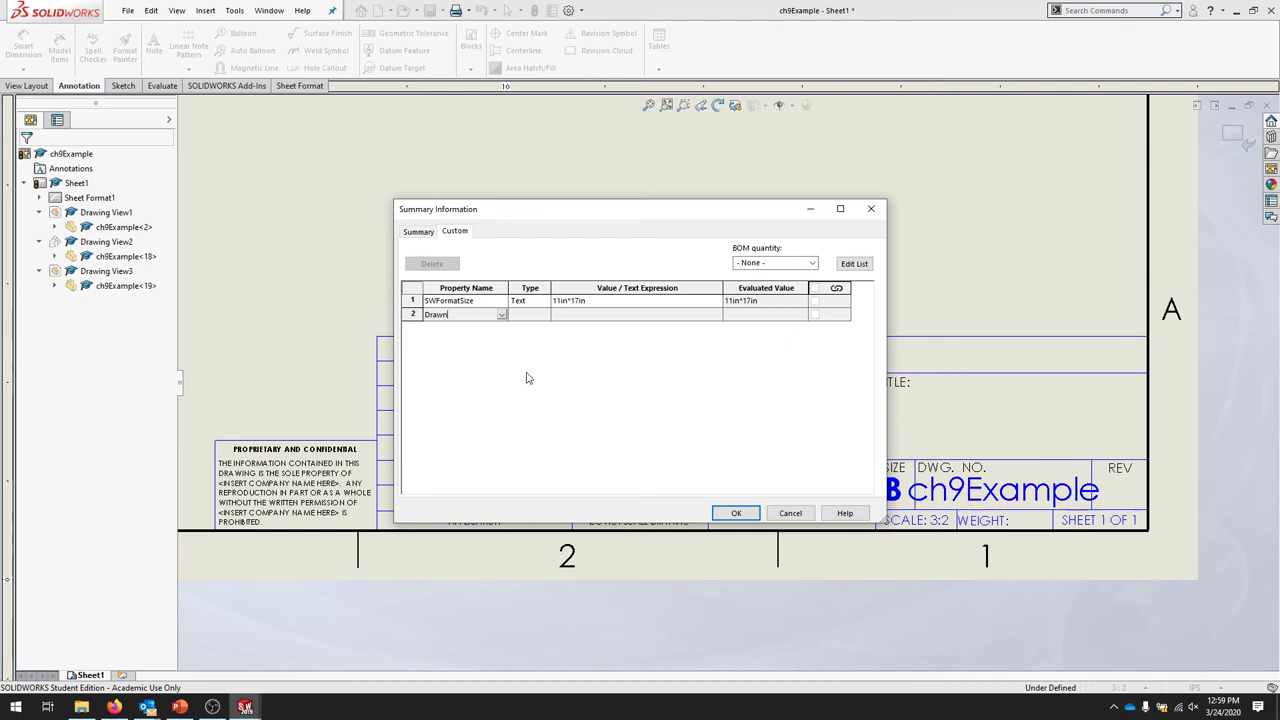
pyautogui.press('Tab')
pyautogui.press('Tab')
pyautogui.write('E')
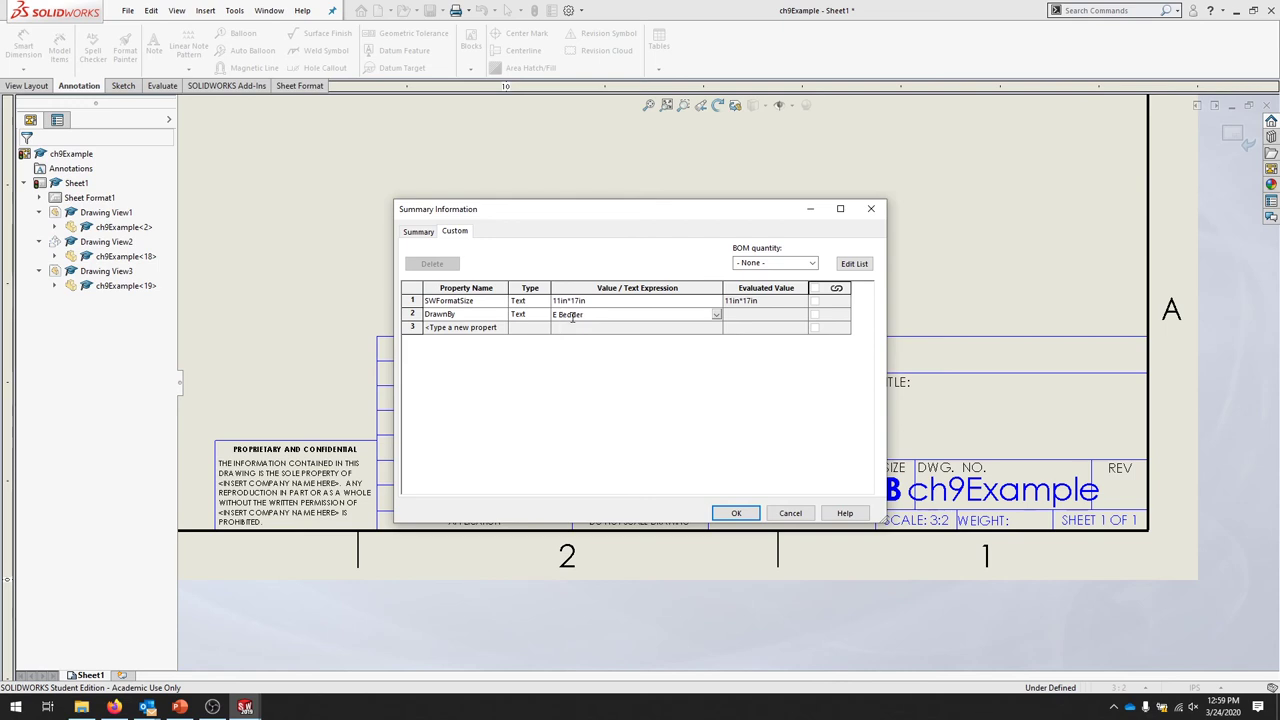
pyautogui.click(735, 512)
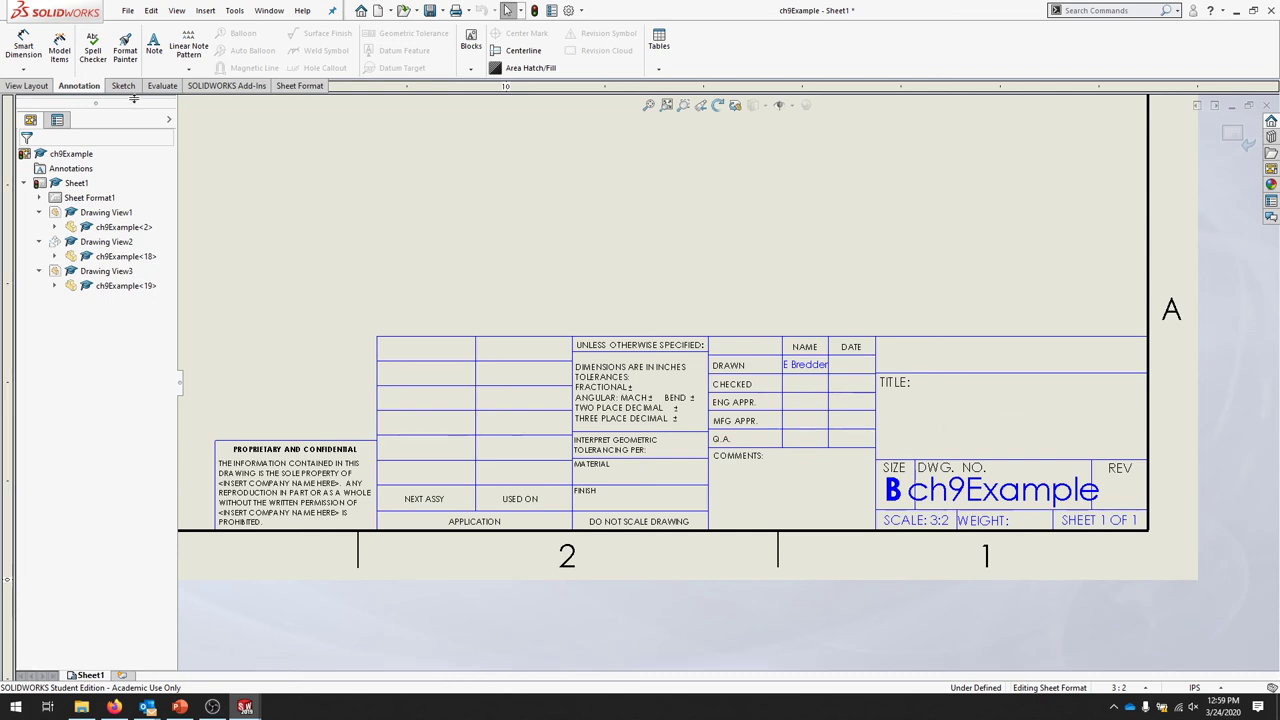
# Step: Place the note 'Rounds & Fillets R 0.25' in the COMMENTS cell at 8-point size
pyautogui.click(716, 472)
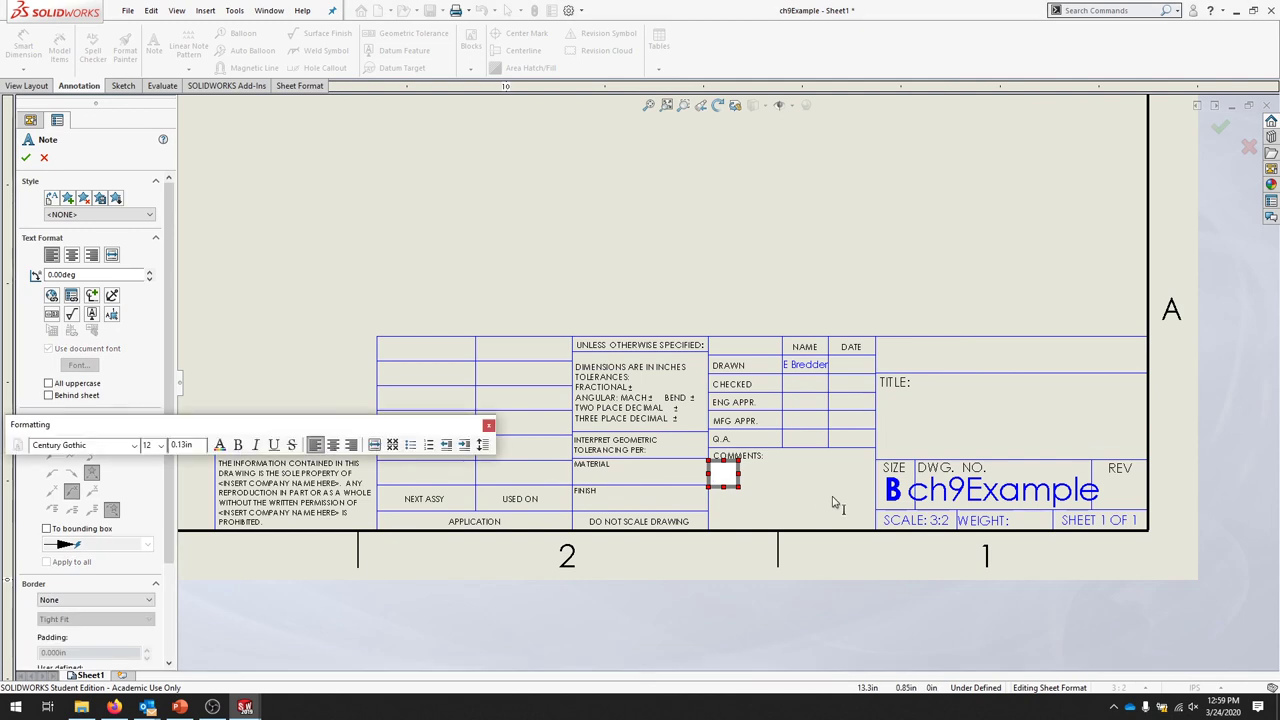
pyautogui.write('Rounds')
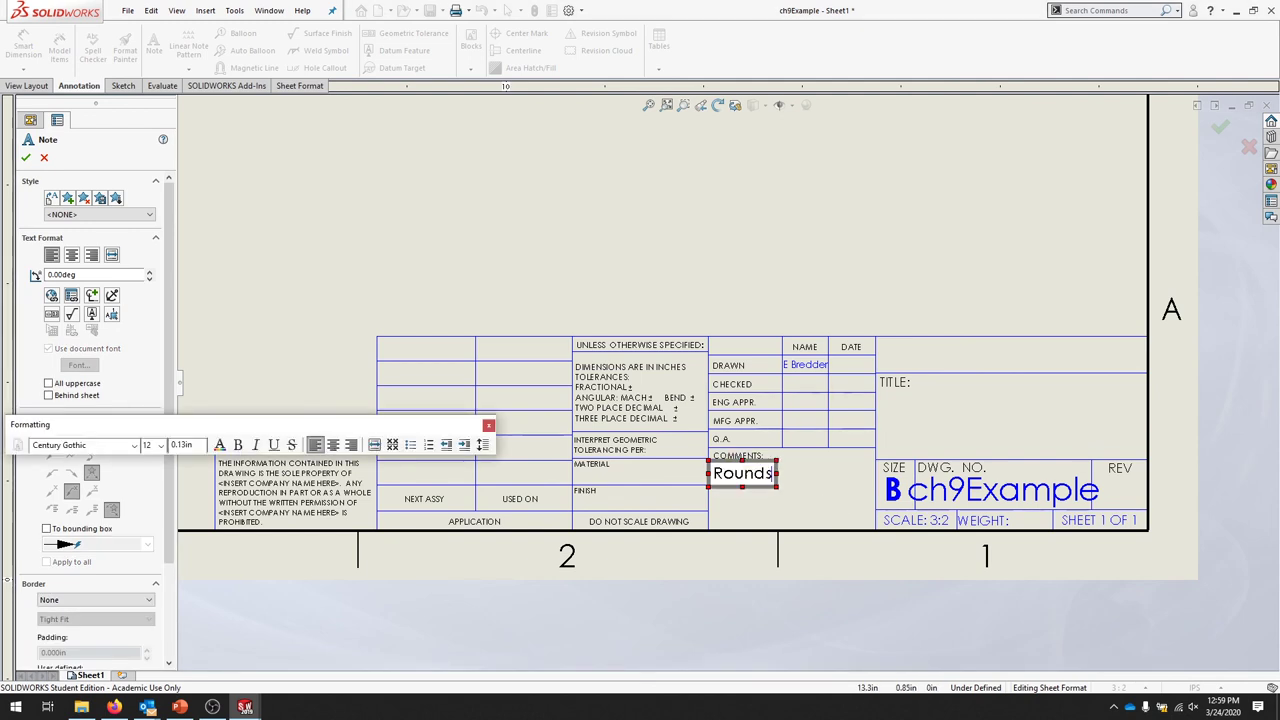
pyautogui.write(' & Fillets')
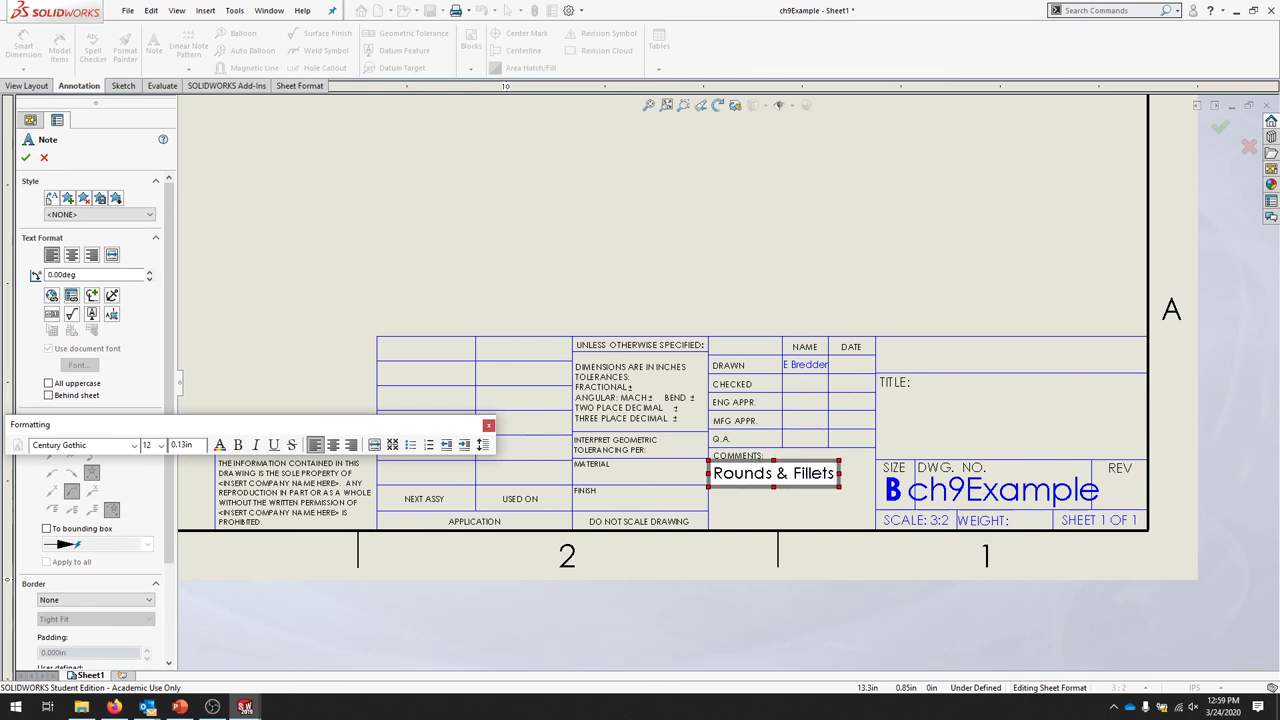
pyautogui.write(' R')
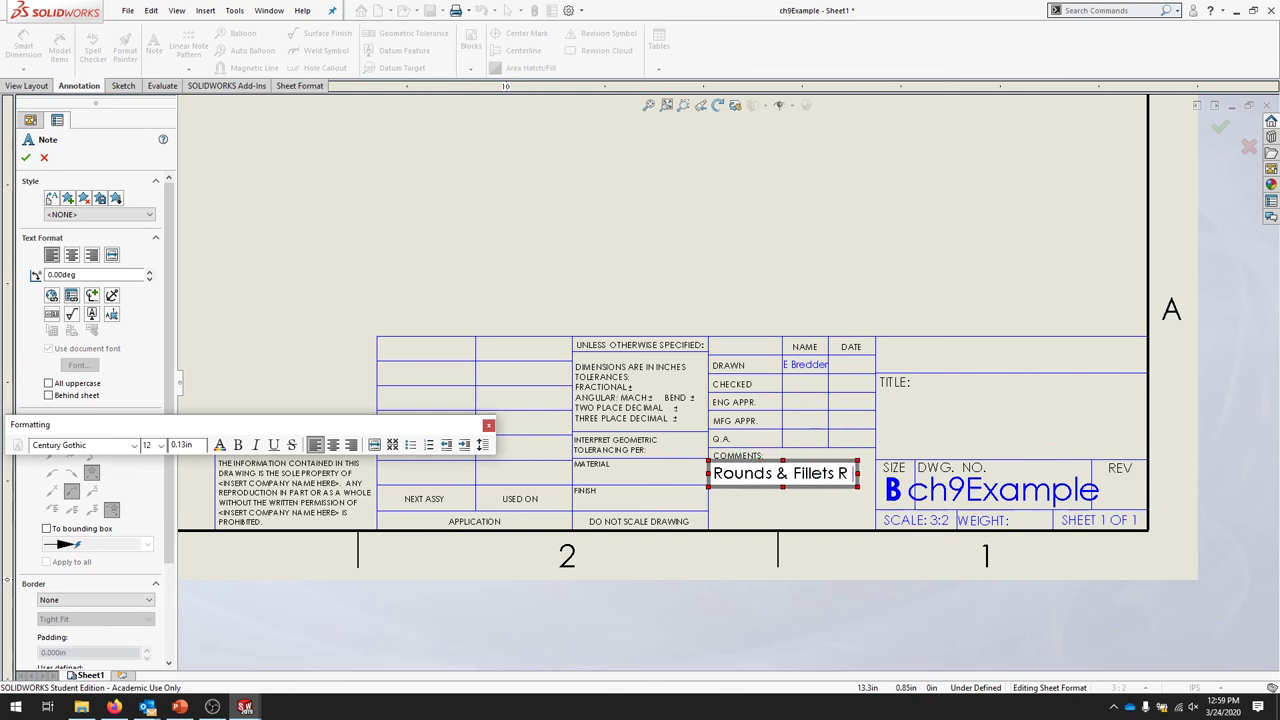
pyautogui.write(' 0.25')
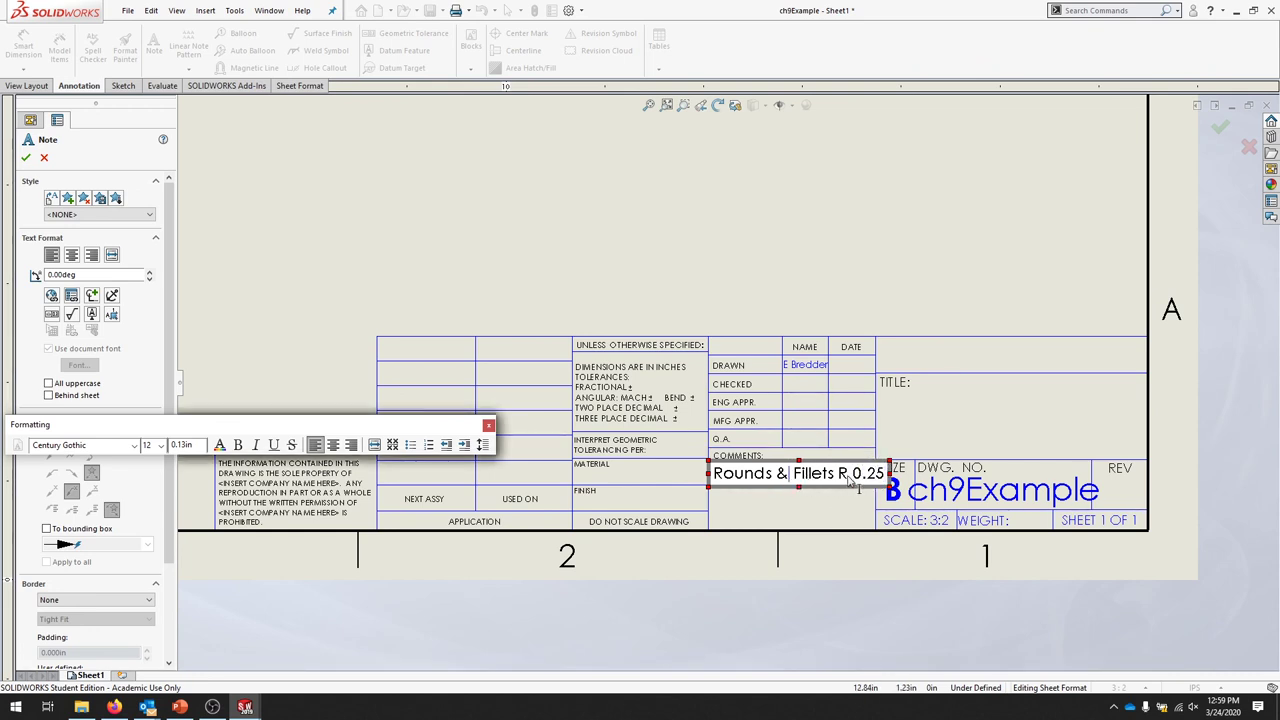
pyautogui.moveTo(884, 476); pyautogui.dragTo(706, 478)
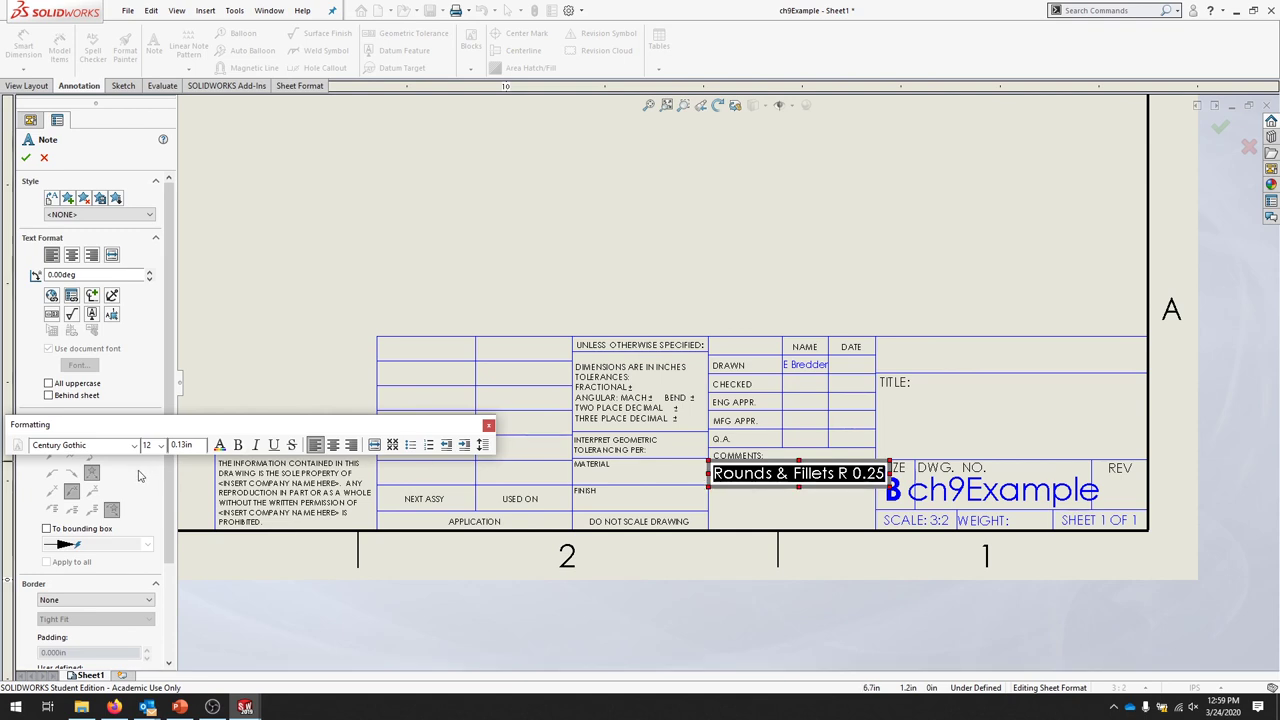
pyautogui.click(160, 445)
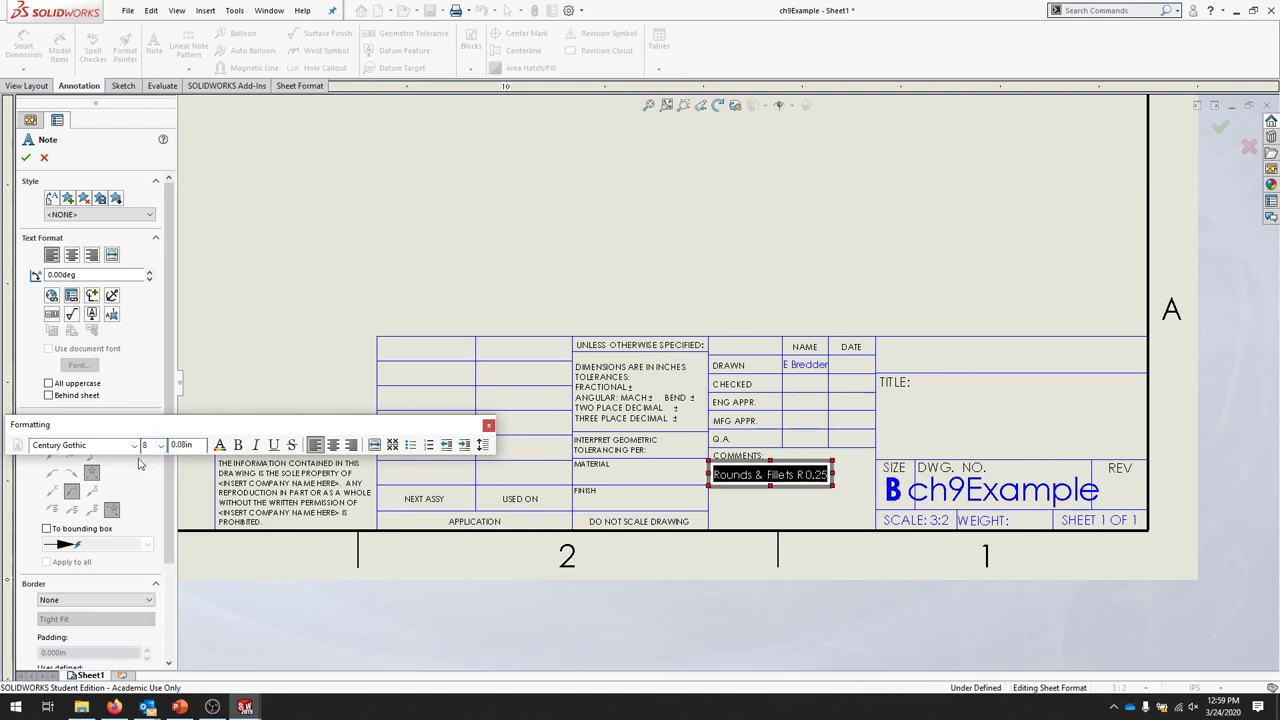
pyautogui.click(26, 157)
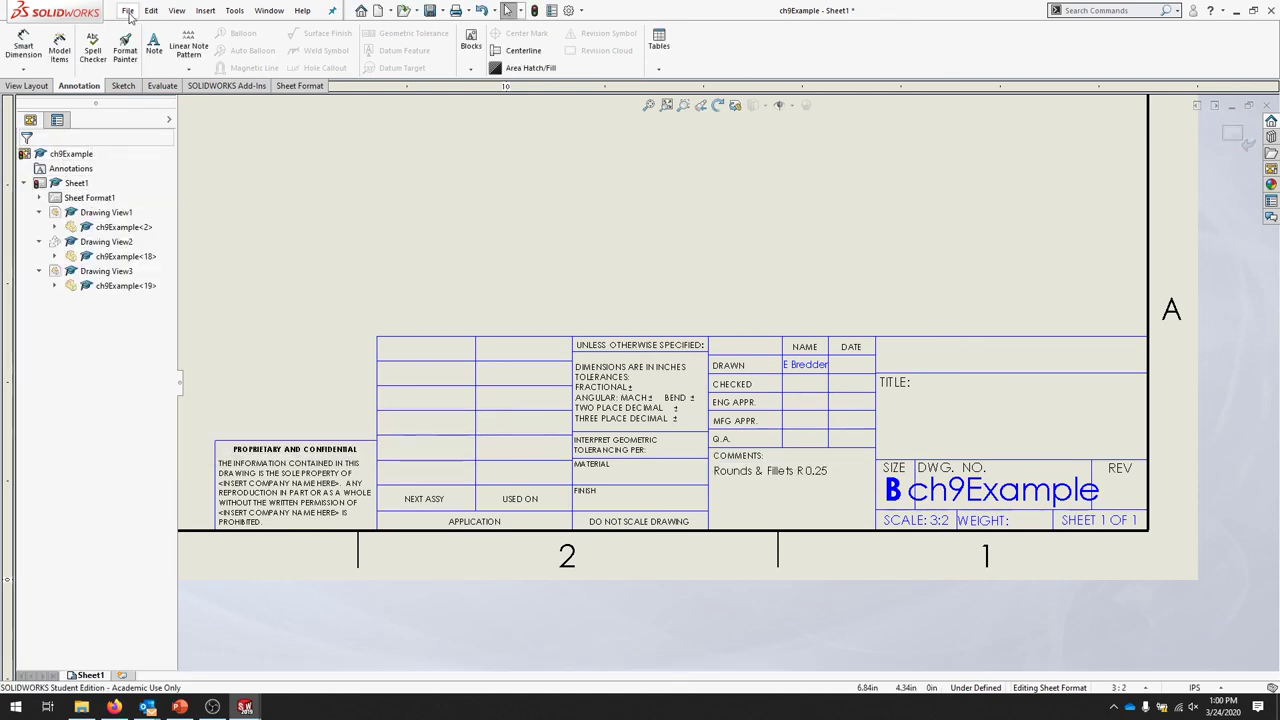
# Step: Switch Sheet1 back to Edit Sheet and zoom to fit the whole drawing
pyautogui.scroll(6, 420, 455)
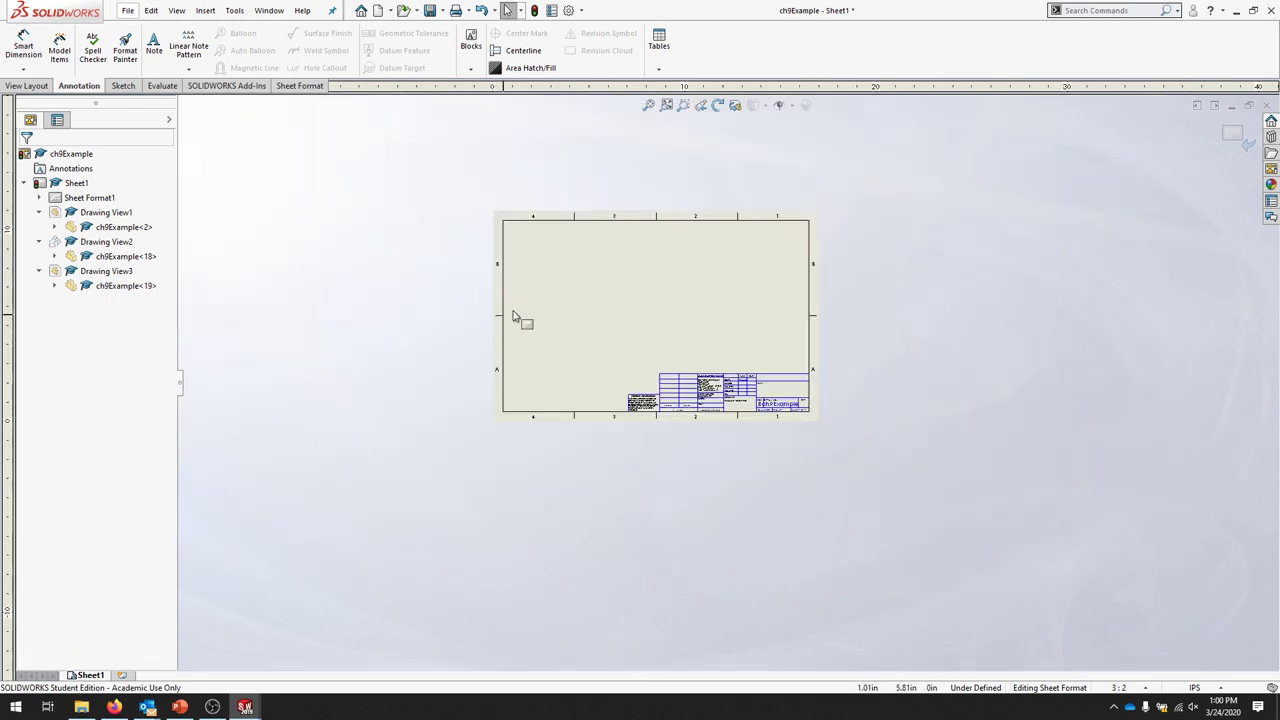
pyautogui.scroll(-1, 522, 314)
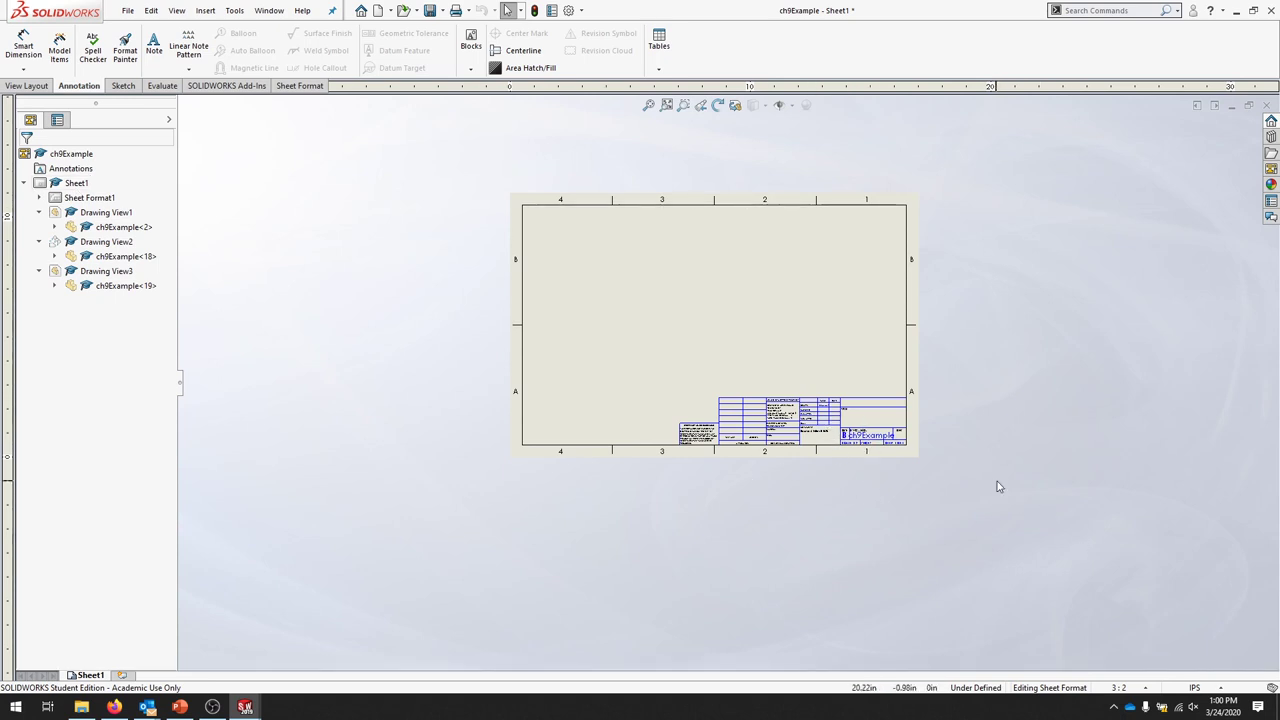
pyautogui.rightClick(82, 200)
pyautogui.rightClick(72, 186)
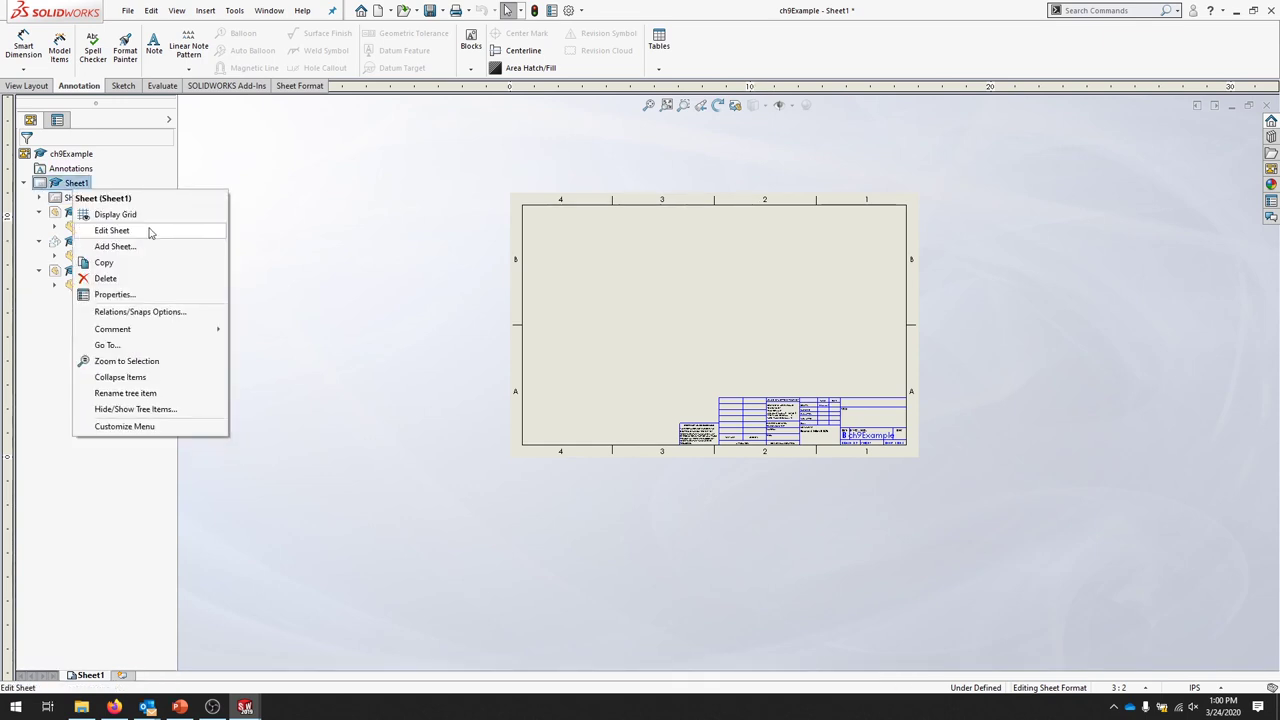
pyautogui.click(151, 237)
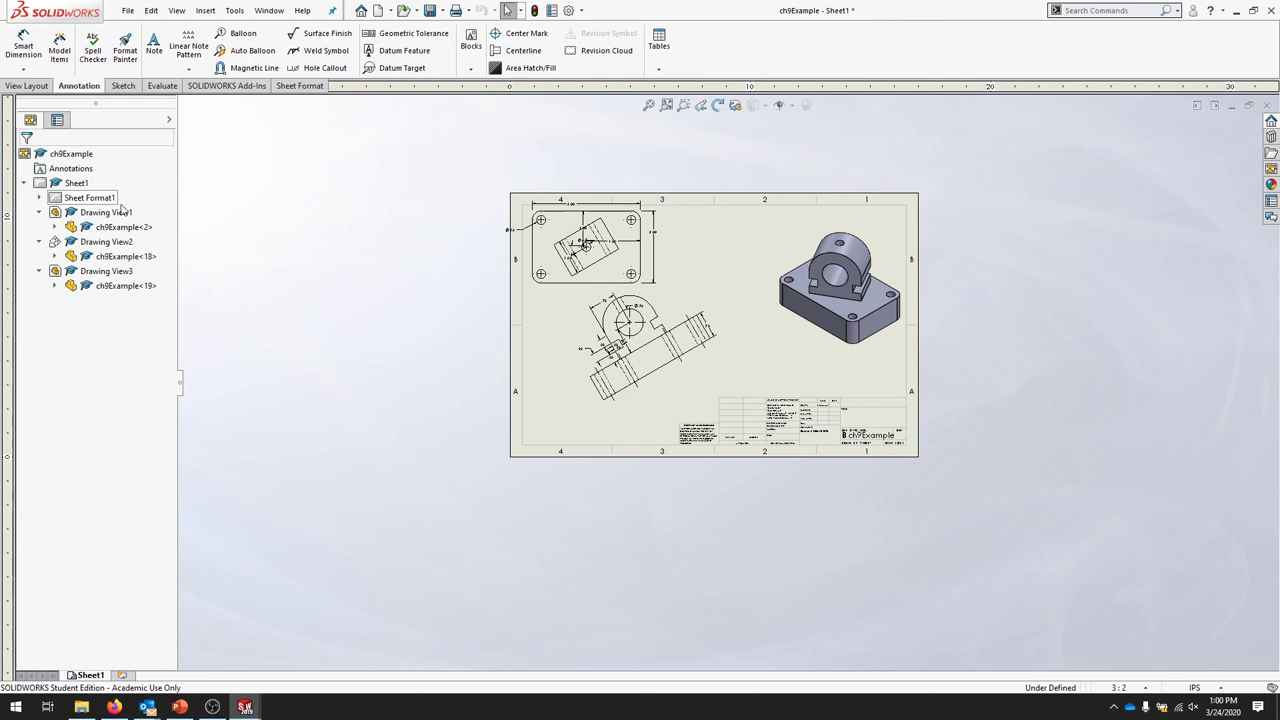
pyautogui.press('f')
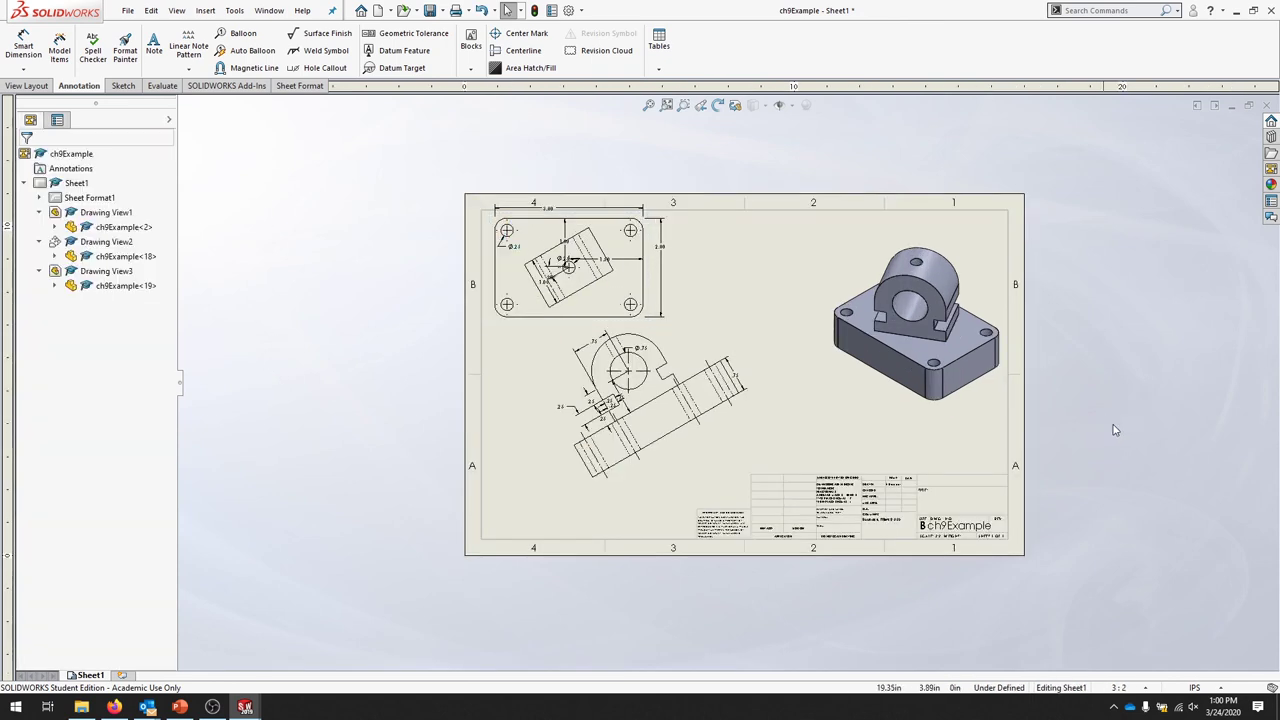